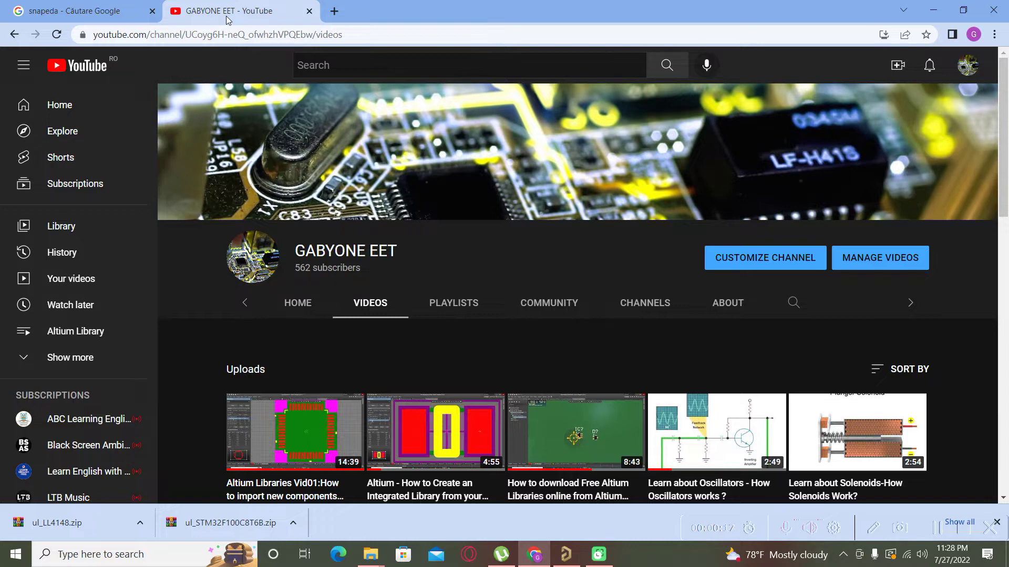
Open the SnapEDA website from the Google search results for "snapeda"
{"action": "left_click", "coordinate": [41, 14]}
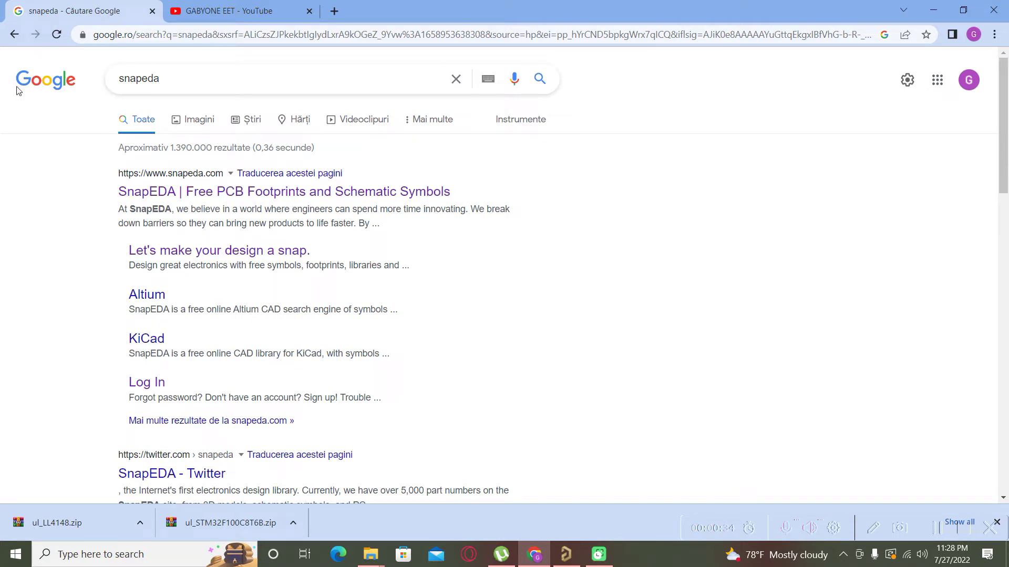
{"action": "left_click", "coordinate": [204, 83]}
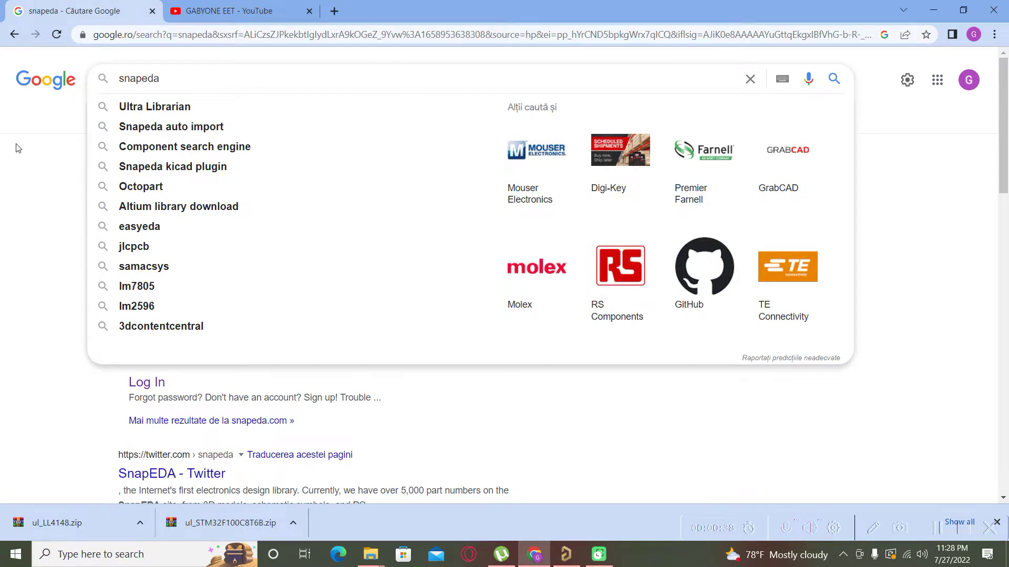
{"action": "left_click", "coordinate": [23, 168]}
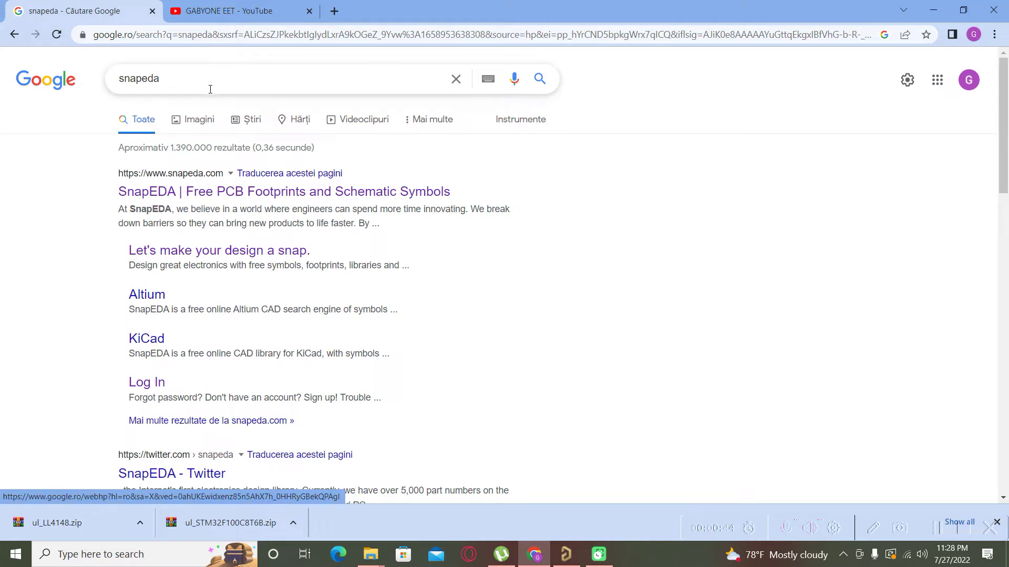
{"action": "left_click", "coordinate": [178, 192]}
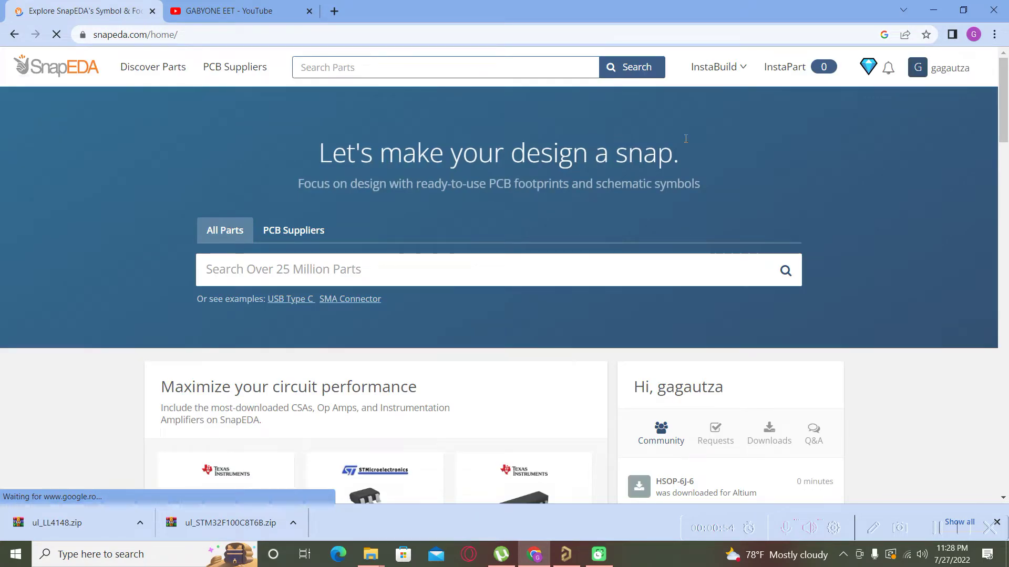
{"action": "left_click", "coordinate": [916, 78]}
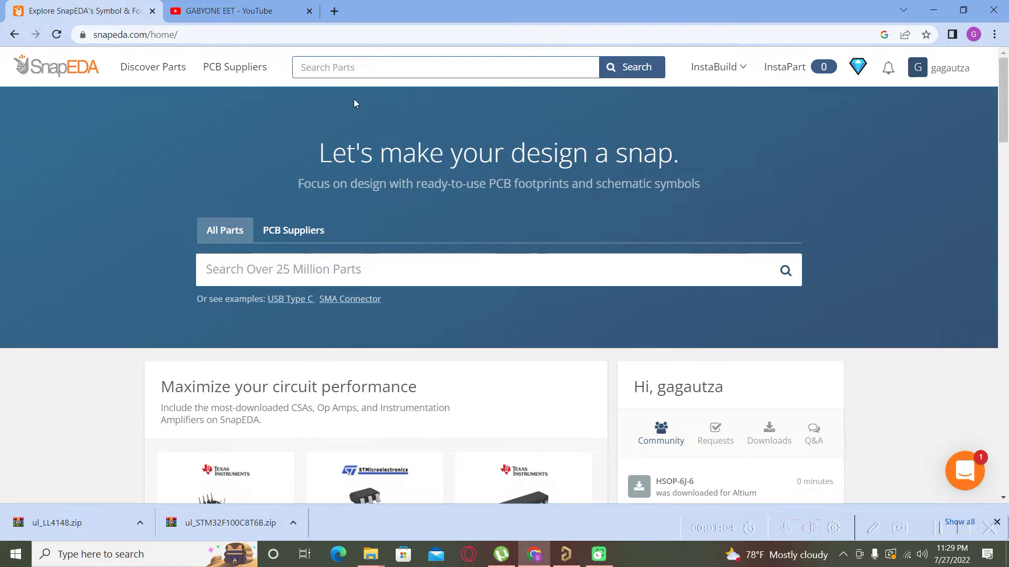
Open the part page of the LM358N/NOPB operational amplifier from the featured circuit performance parts
{"action": "mouse_move", "coordinate": [963, 72]}
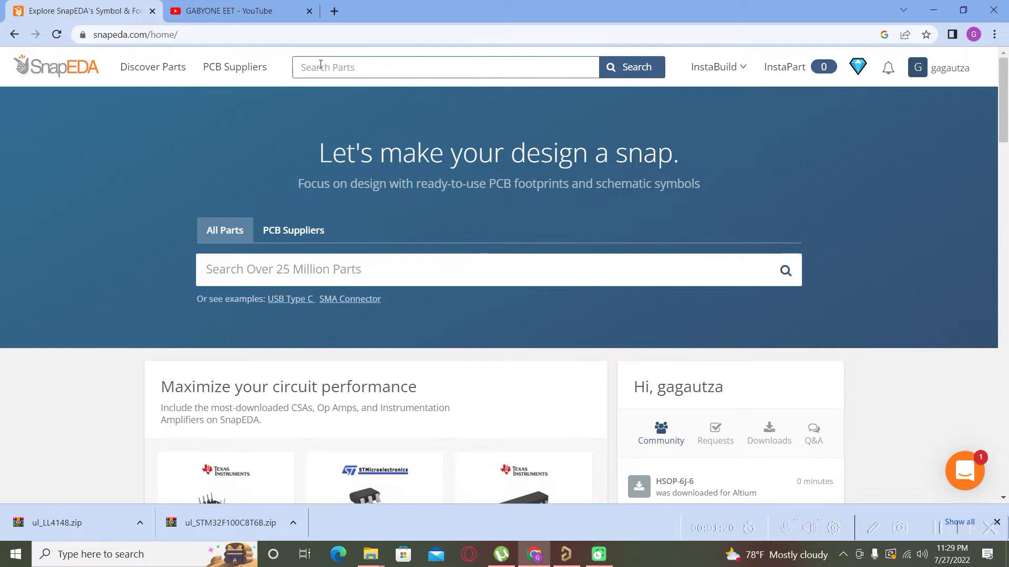
{"action": "scroll", "coordinate": [321, 64], "scroll_direction": "down", "scroll_amount": 3}
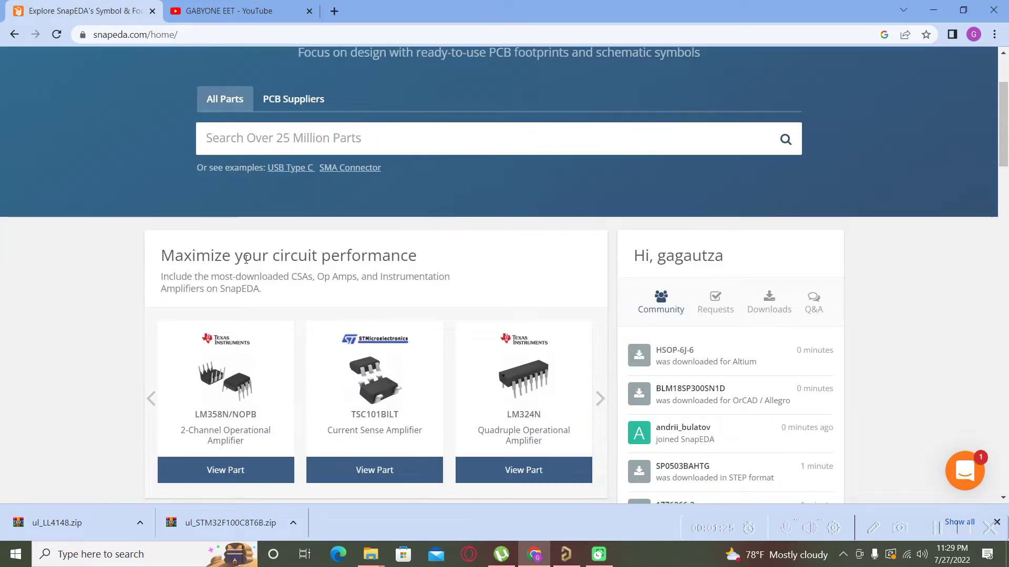
{"action": "scroll", "coordinate": [245, 259], "scroll_direction": "down", "scroll_amount": 1}
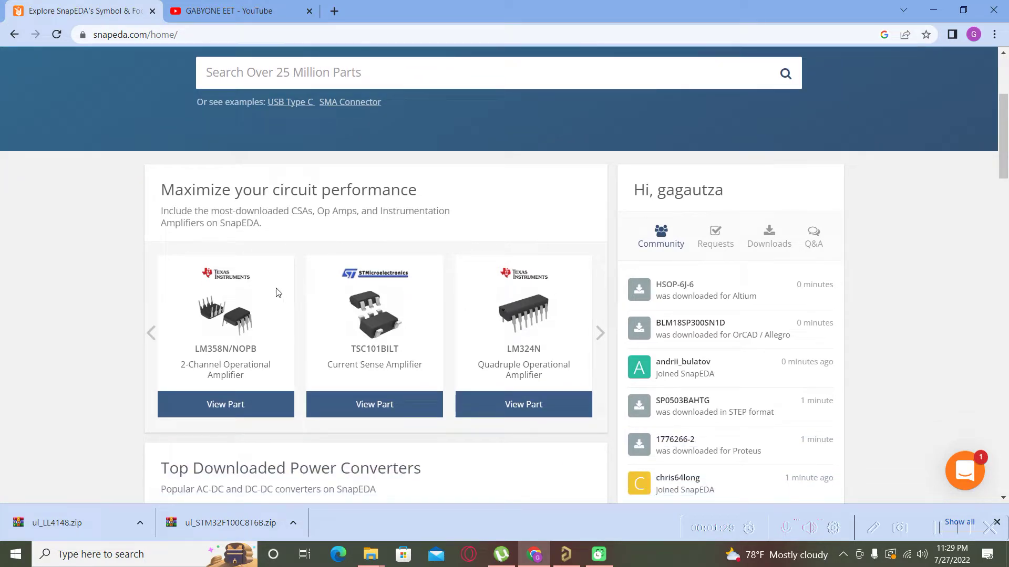
{"action": "left_click", "coordinate": [221, 409]}
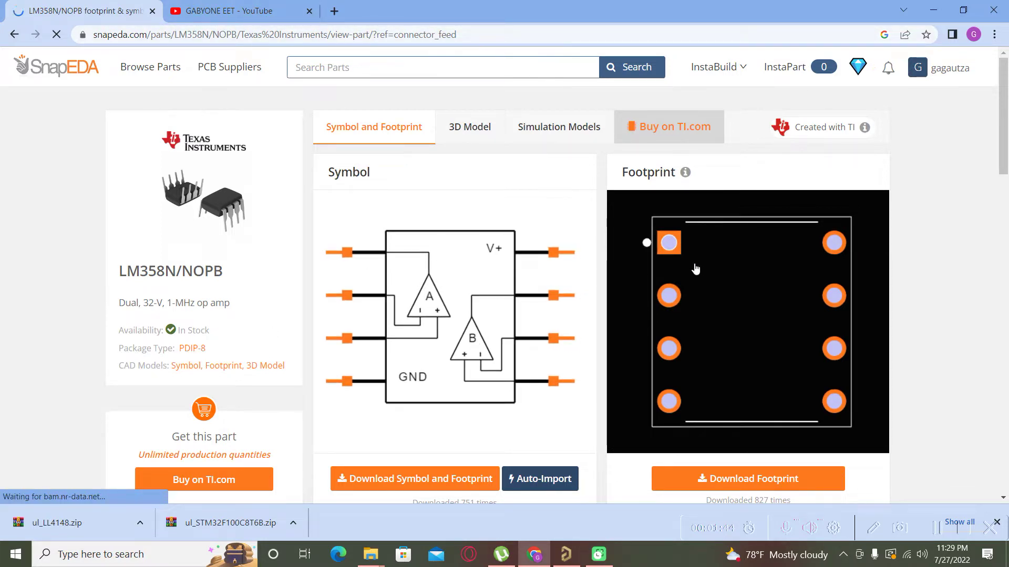
{"action": "left_click", "coordinate": [676, 243]}
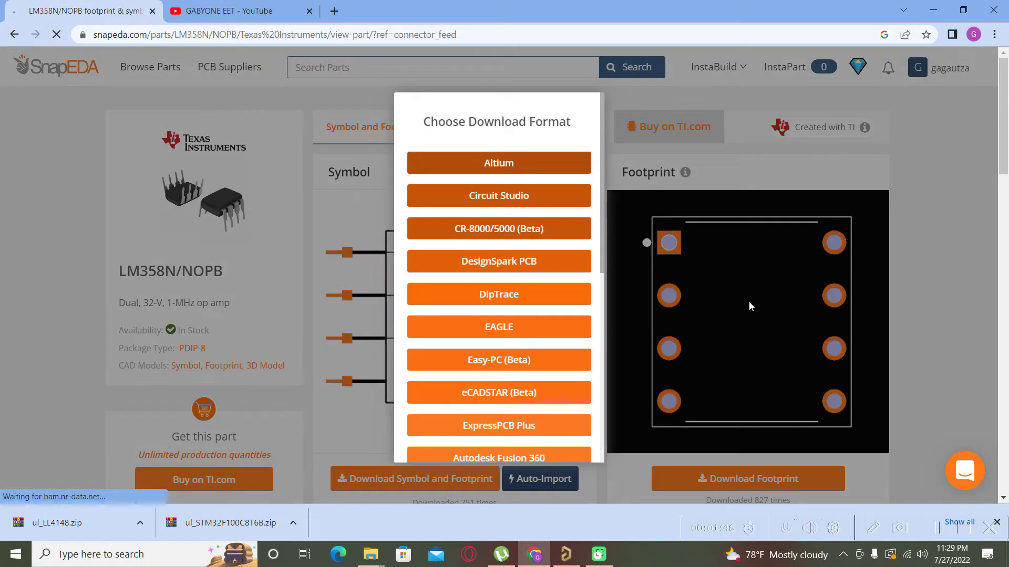
{"action": "left_click", "coordinate": [957, 301]}
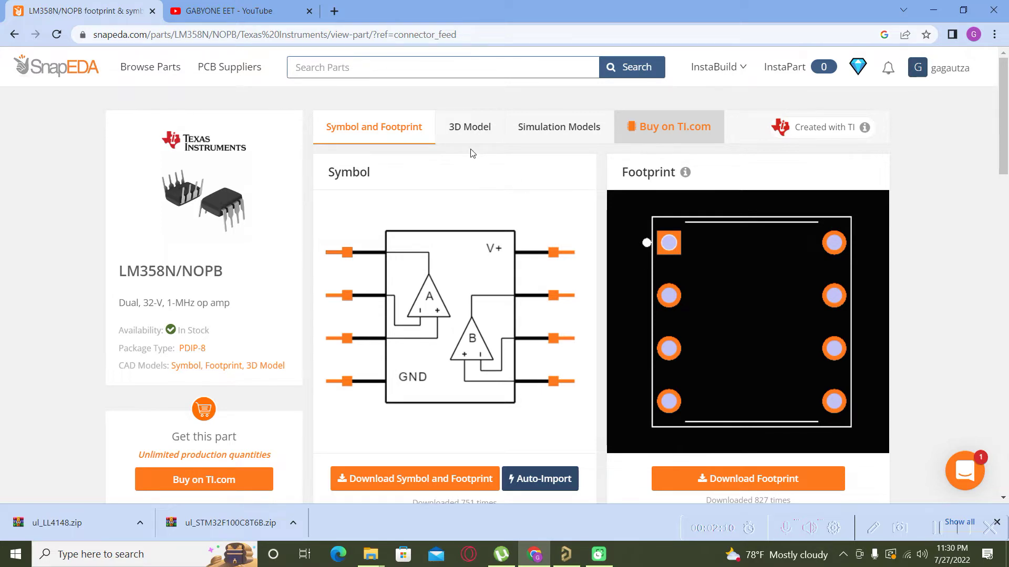
Inspect the LM358N/NOPB's 3D model from different angles and download it
{"action": "left_click", "coordinate": [467, 135]}
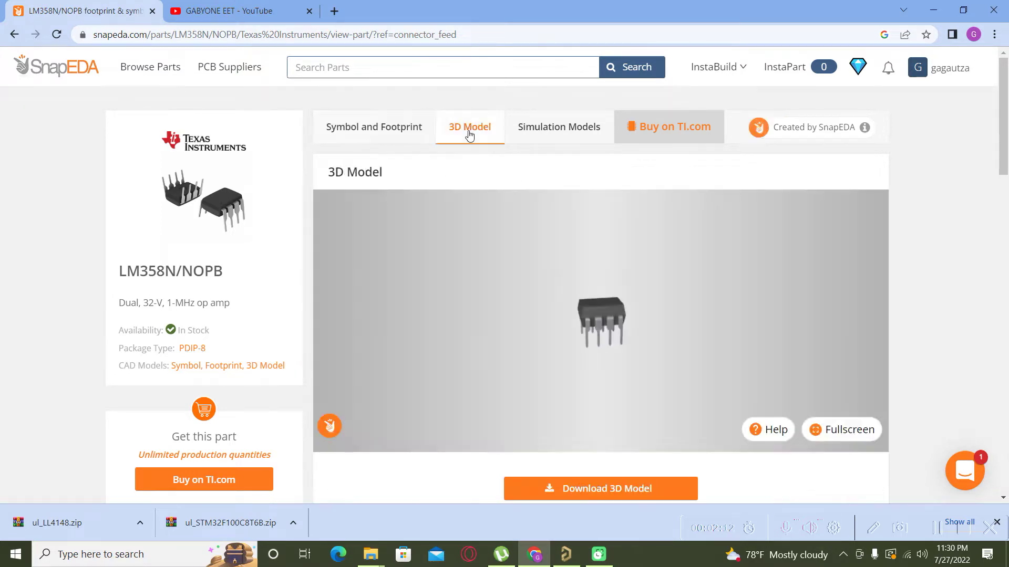
{"action": "left_click_drag", "start_coordinate": [599, 284], "coordinate": [524, 361]}
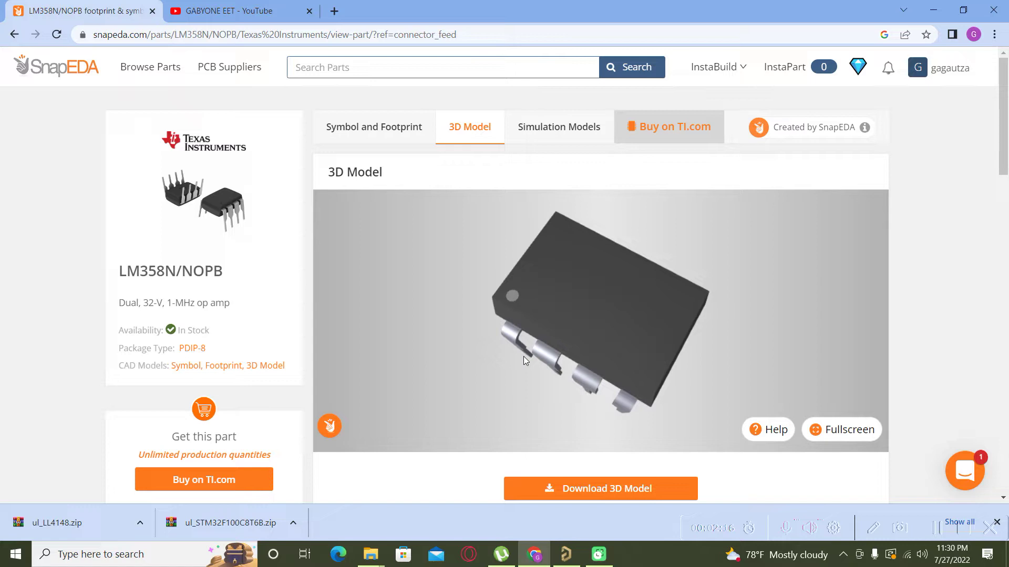
{"action": "left_click_drag", "start_coordinate": [525, 360], "coordinate": [562, 415]}
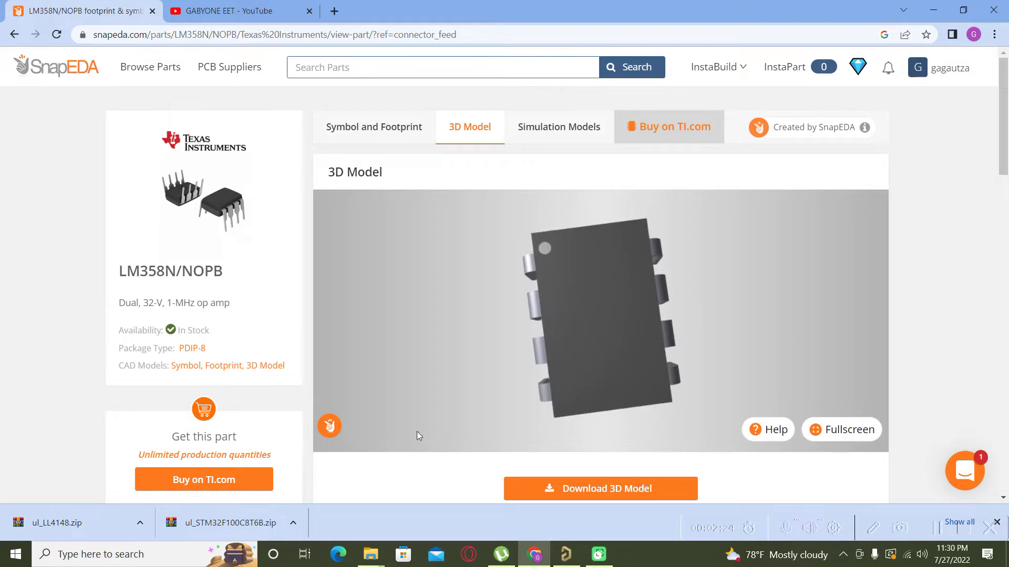
{"action": "left_click", "coordinate": [611, 491]}
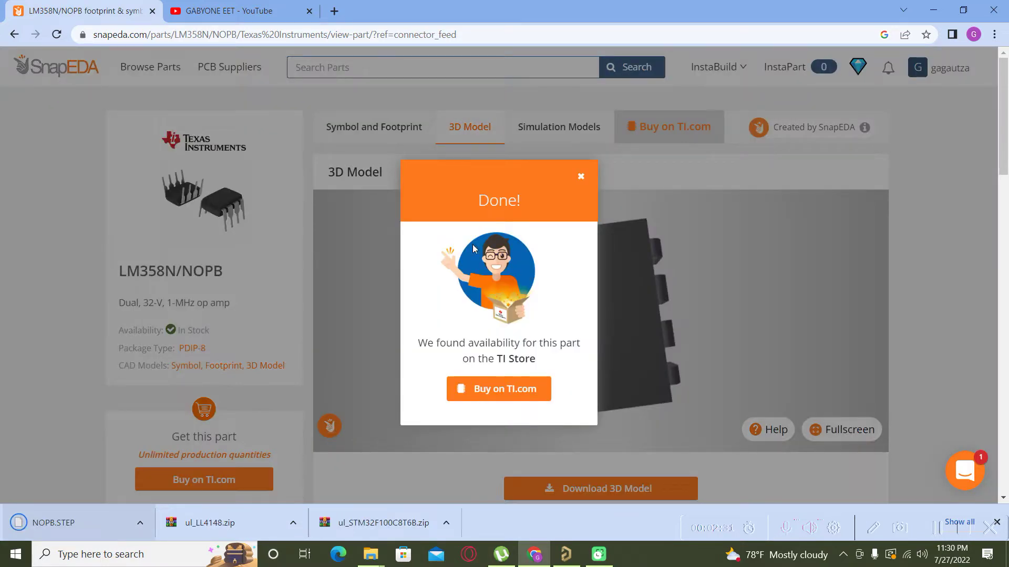
{"action": "left_click", "coordinate": [581, 177]}
Download the LM358N/NOPB's symbol and footprint in Altium format
{"action": "left_click", "coordinate": [387, 136]}
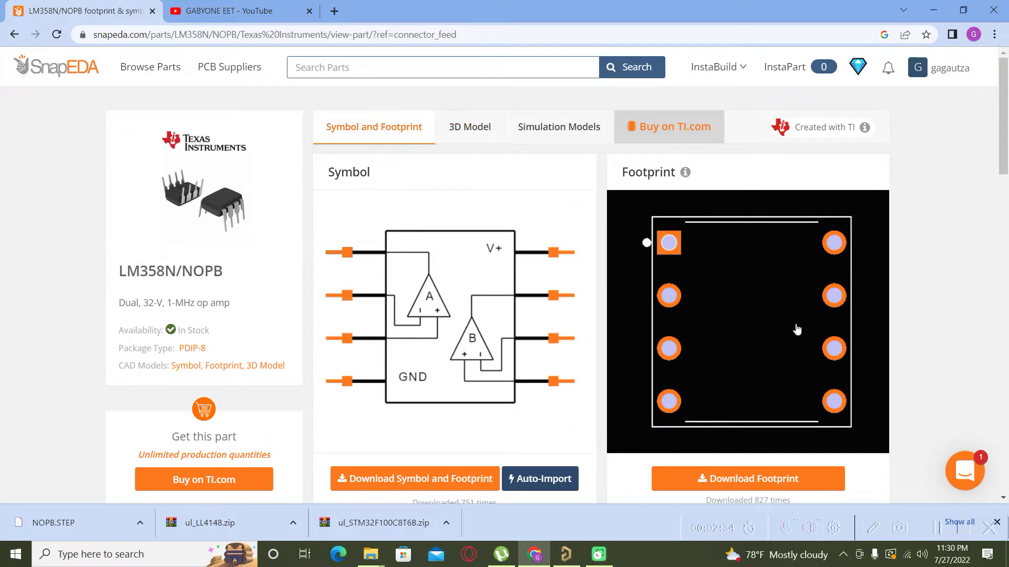
{"action": "scroll", "coordinate": [966, 323], "scroll_direction": "down", "scroll_amount": 3}
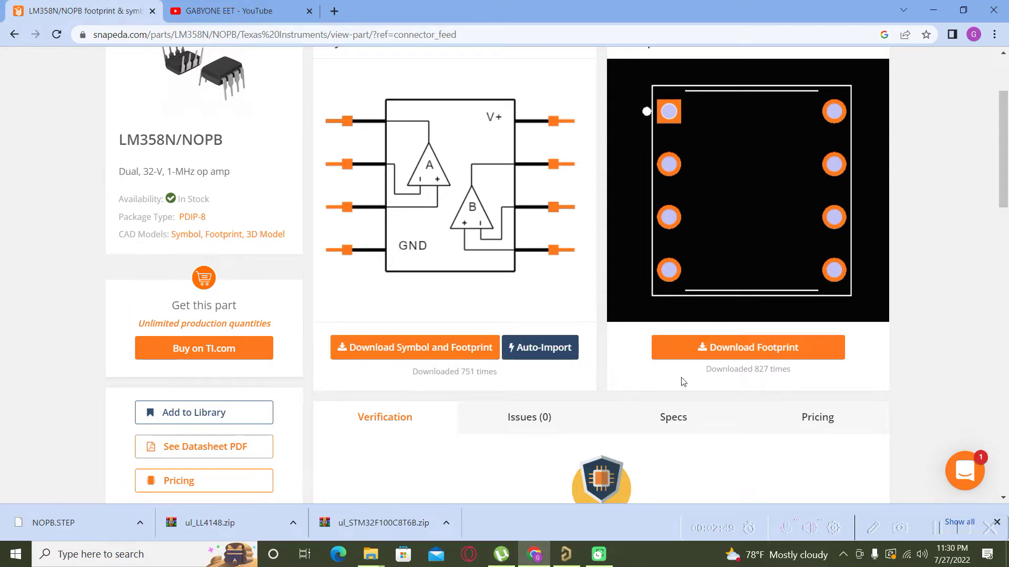
{"action": "left_click", "coordinate": [393, 352]}
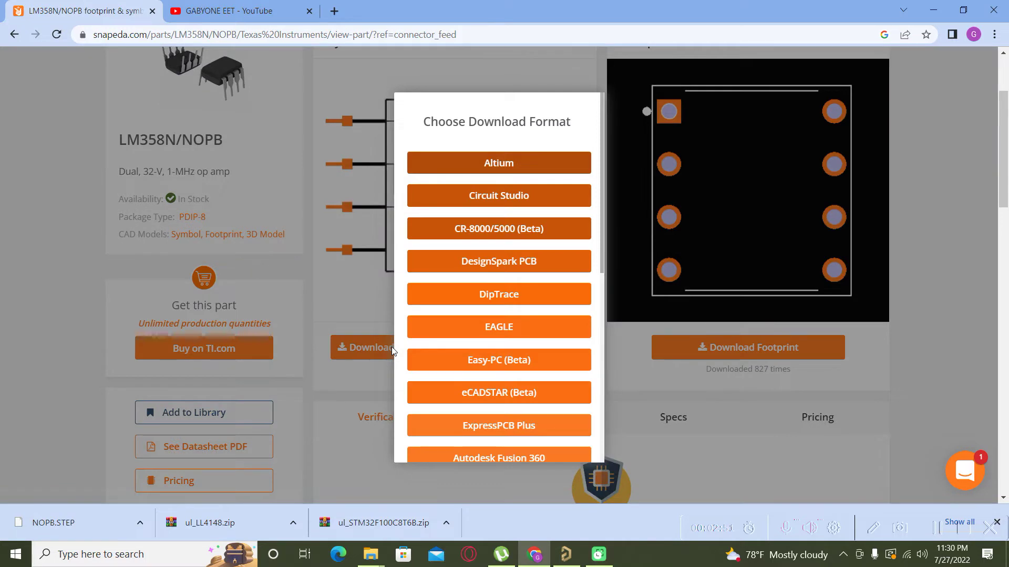
{"action": "left_click", "coordinate": [448, 164]}
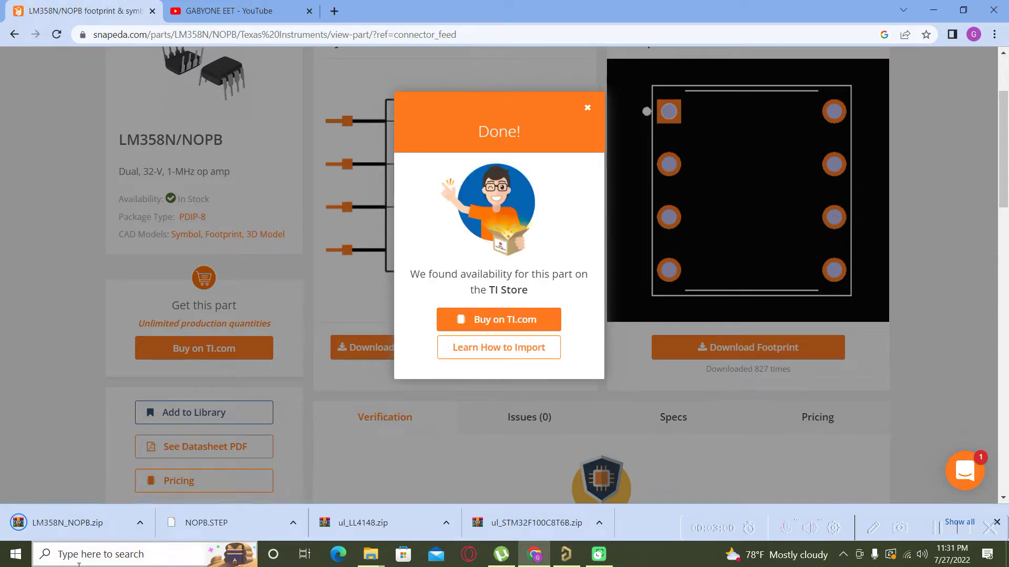
Show the downloaded LM358N_NOPB.zip in its folder and extract its contents there
{"action": "left_click", "coordinate": [141, 523]}
{"action": "left_click", "coordinate": [166, 480]}
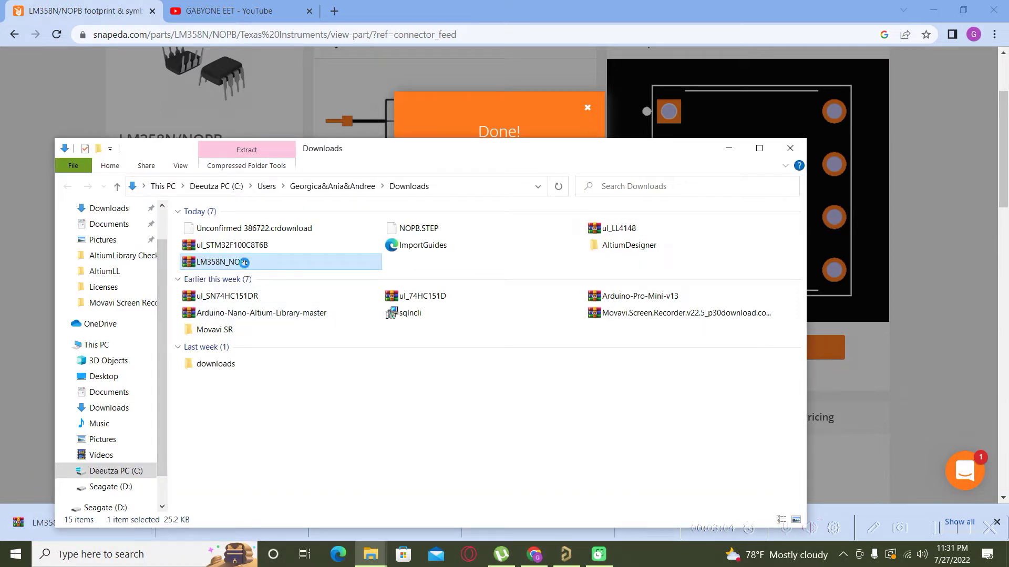
{"action": "right_click", "coordinate": [244, 262]}
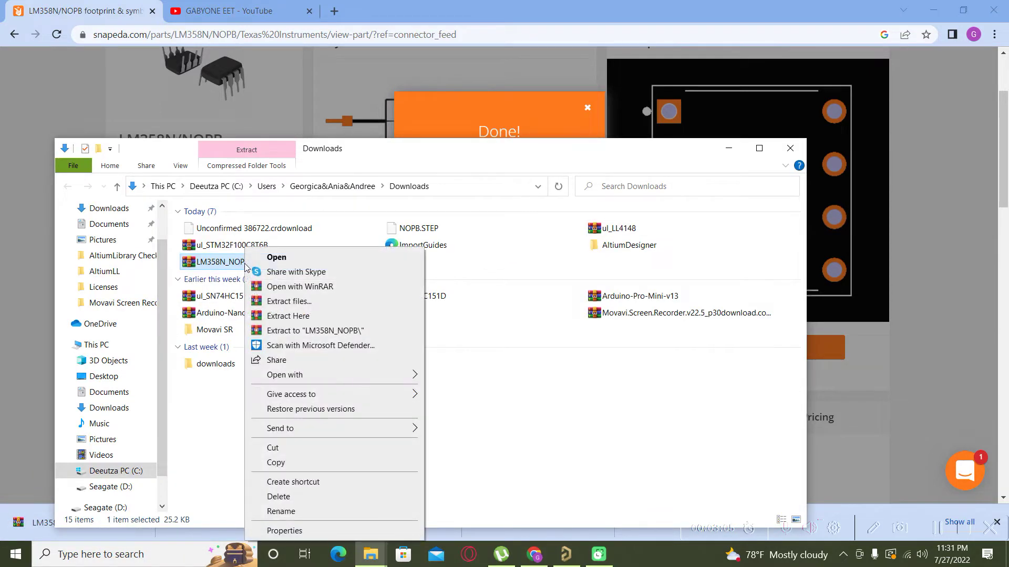
{"action": "left_click", "coordinate": [284, 318]}
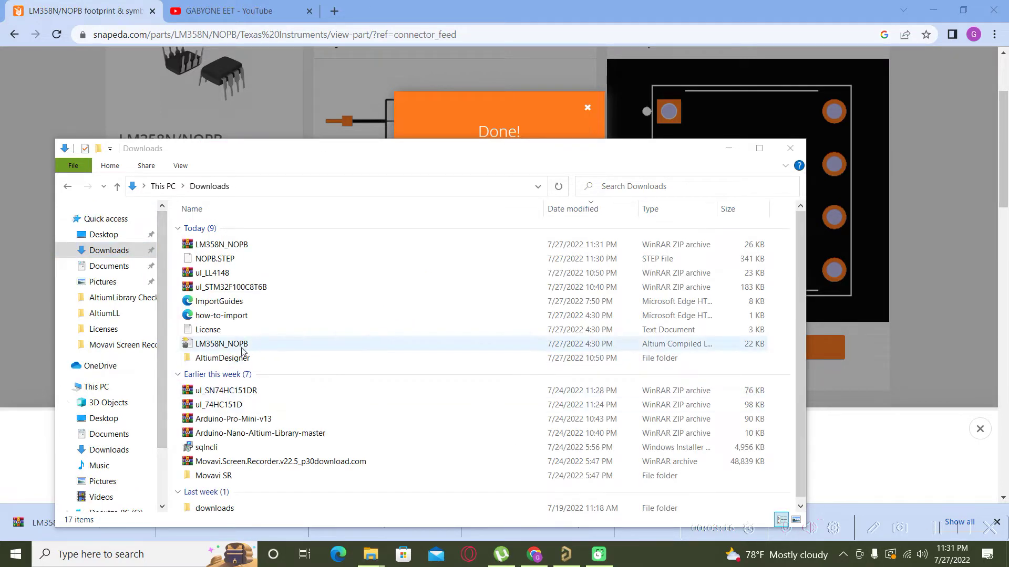
Open the extracted LM358N_NOPB compiled library in Altium Designer and extract its source libraries
{"action": "left_click", "coordinate": [241, 348]}
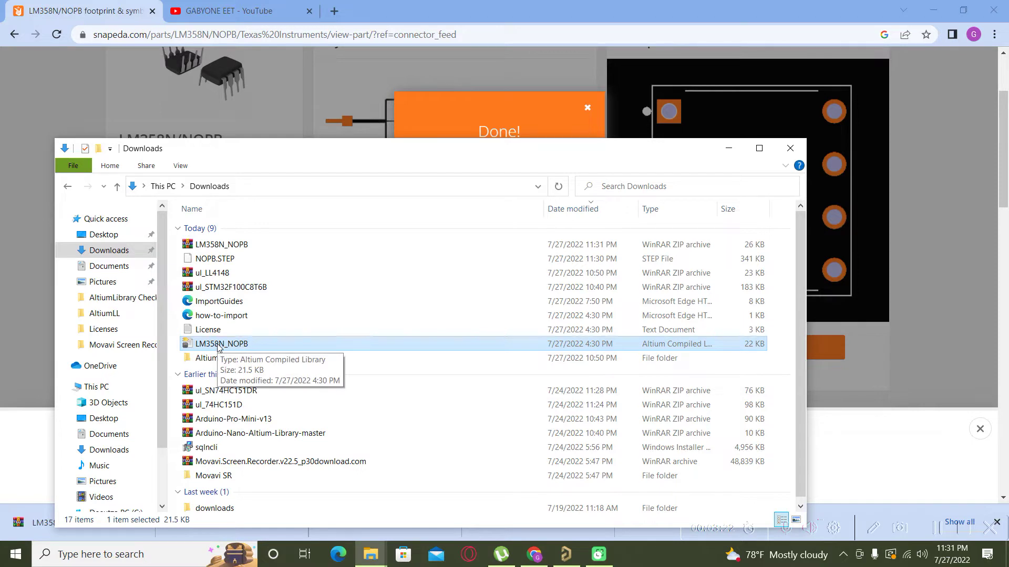
{"action": "left_click_drag", "start_coordinate": [219, 348], "coordinate": [73, 310]}
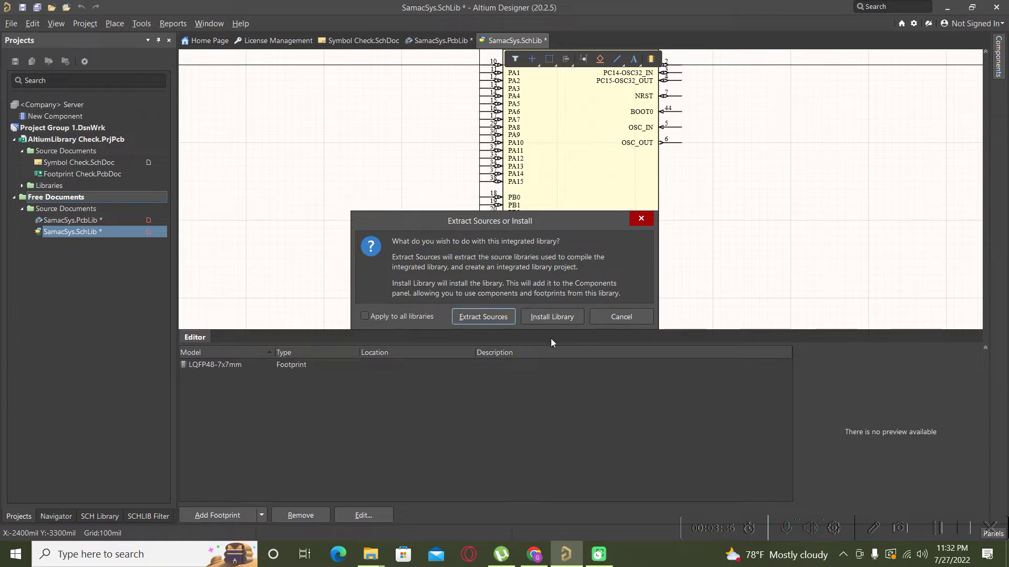
{"action": "left_click", "coordinate": [478, 319]}
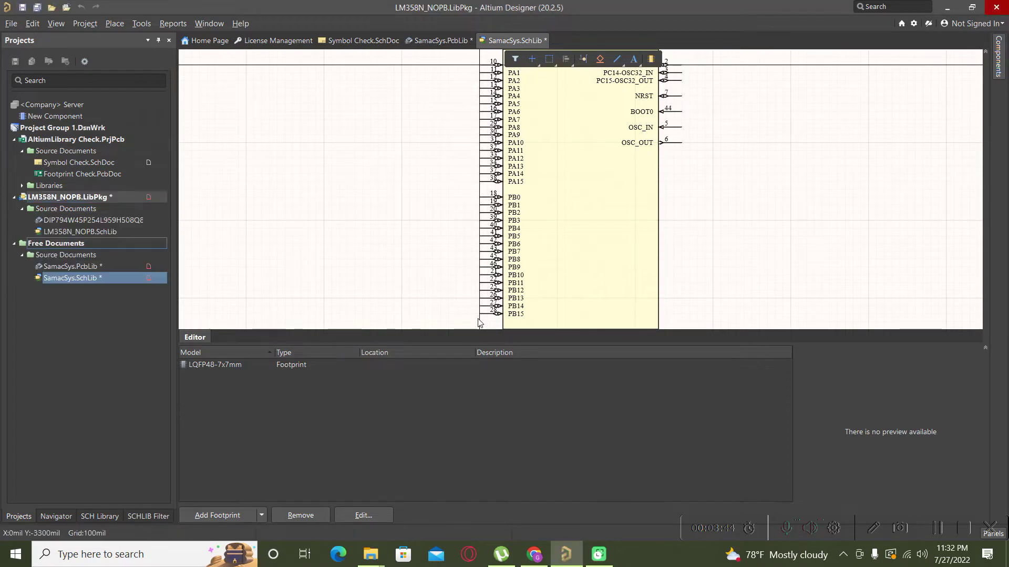
Open the LM358N_NOPB.SchLib symbol and the DIP794W45P254L959H508Q8.PcbLib footprint from the extracted library package
{"action": "double_click", "coordinate": [72, 233]}
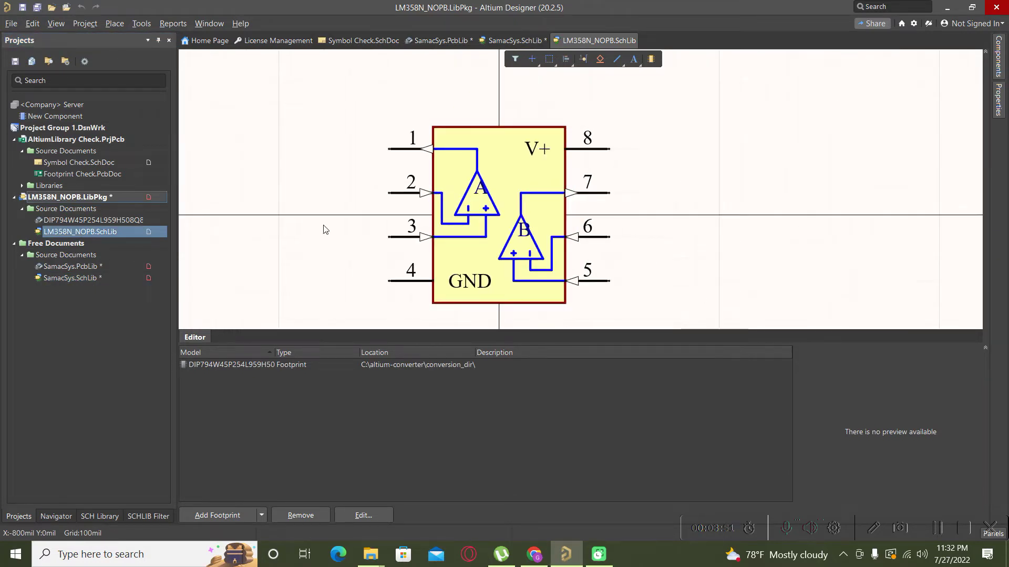
{"action": "left_click", "coordinate": [59, 223]}
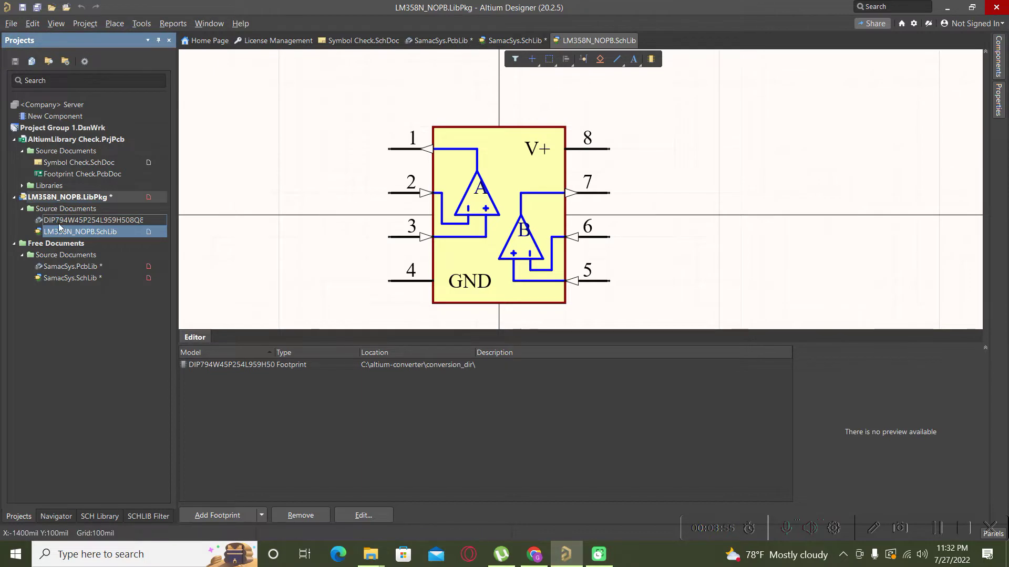
{"action": "double_click", "coordinate": [59, 223]}
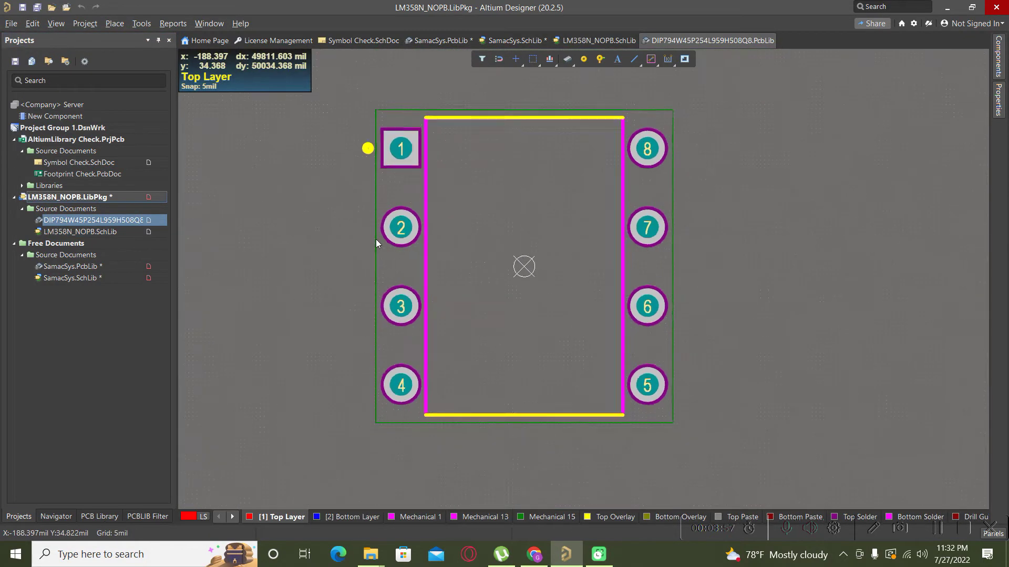
{"action": "scroll", "coordinate": [376, 238], "scroll_direction": "down", "scroll_amount": 2, "text": "ctrl"}
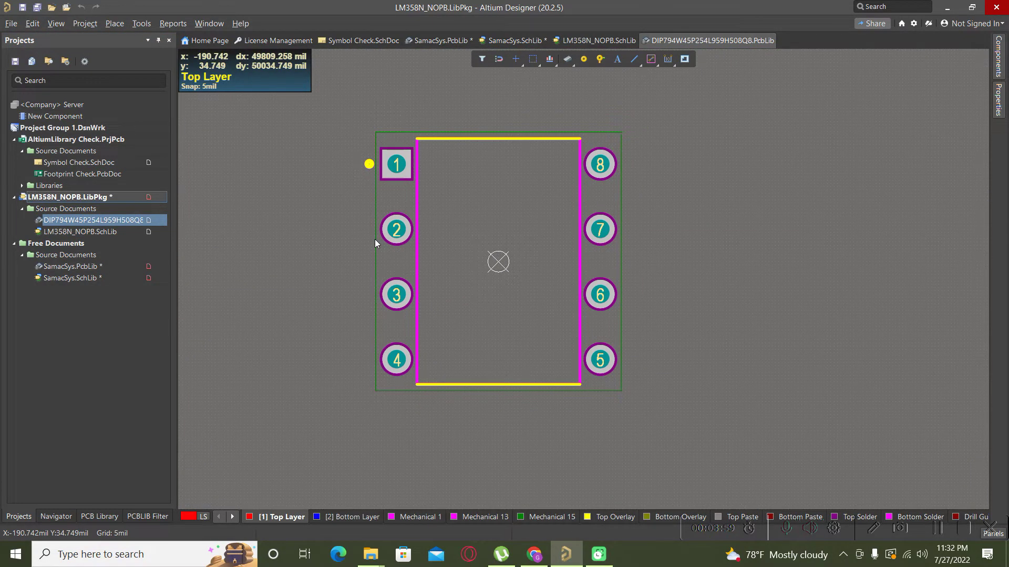
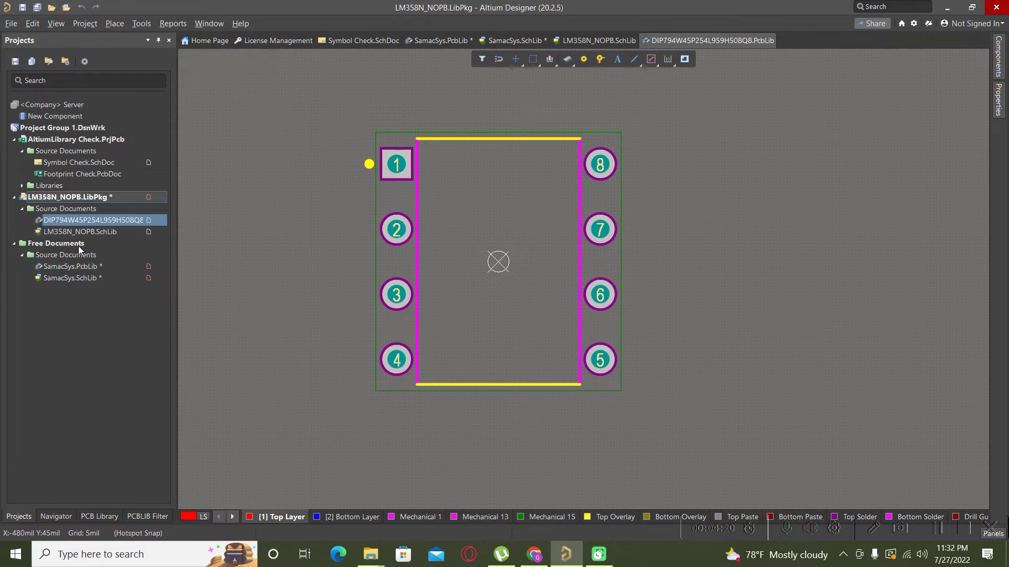
Change the border colour of the LM358N_NOPB schematic symbol's body rectangle to blue
{"action": "left_click", "coordinate": [74, 231]}
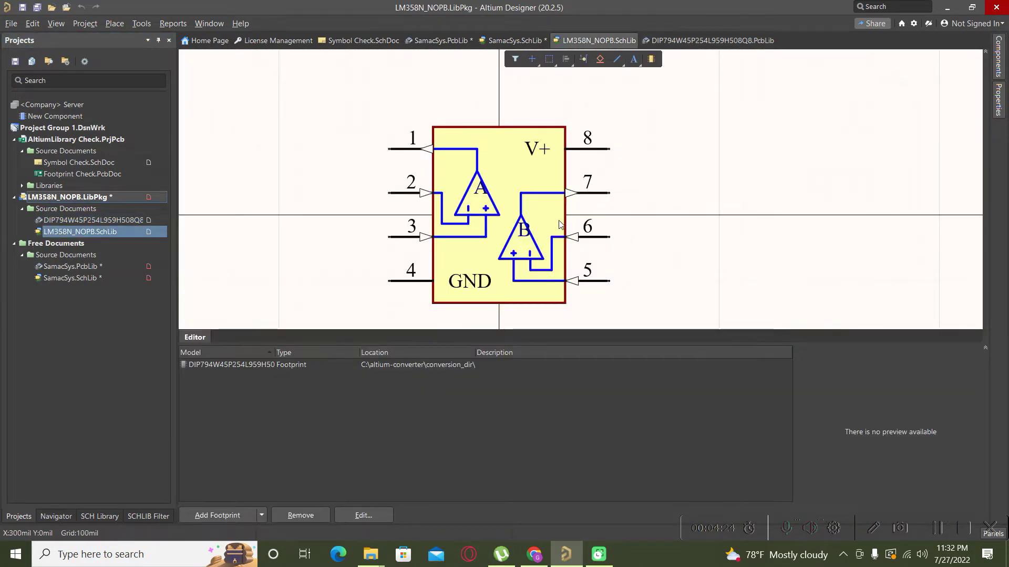
{"action": "scroll", "coordinate": [484, 166], "scroll_direction": "up", "scroll_amount": 3, "text": "ctrl"}
{"action": "scroll", "coordinate": [402, 120], "scroll_direction": "up", "scroll_amount": 1, "text": "ctrl"}
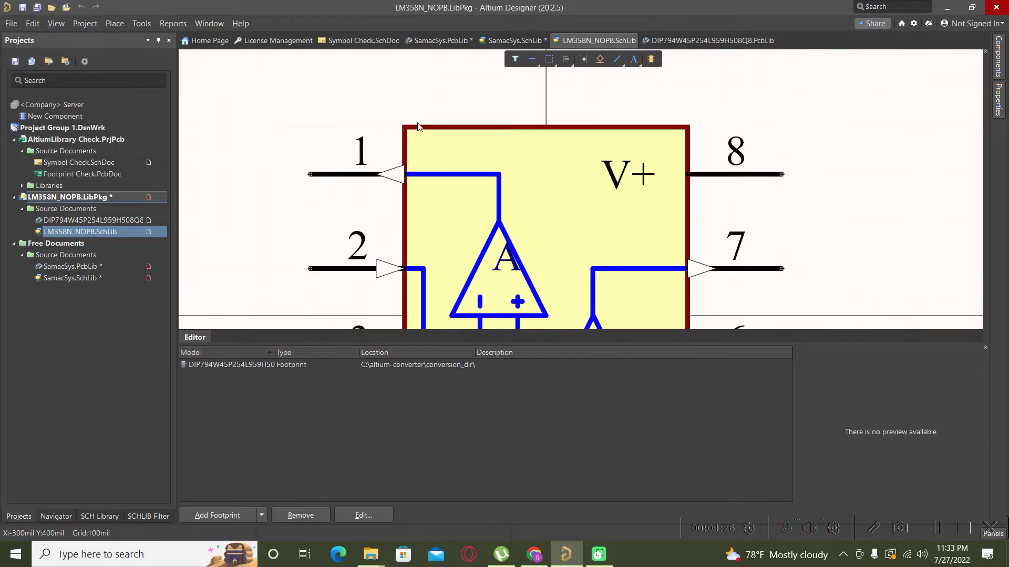
{"action": "left_click", "coordinate": [438, 128]}
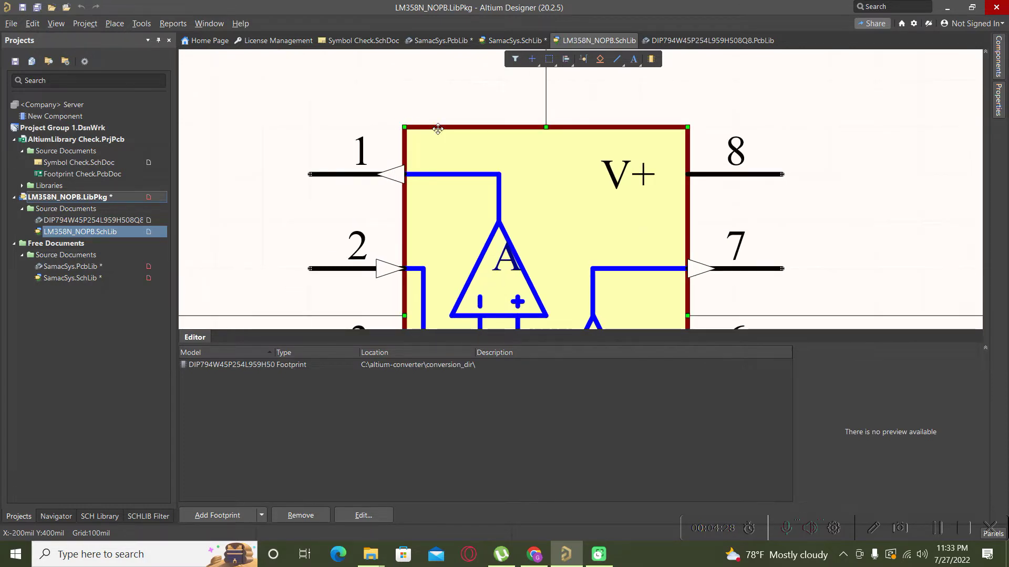
{"action": "double_click", "coordinate": [438, 129]}
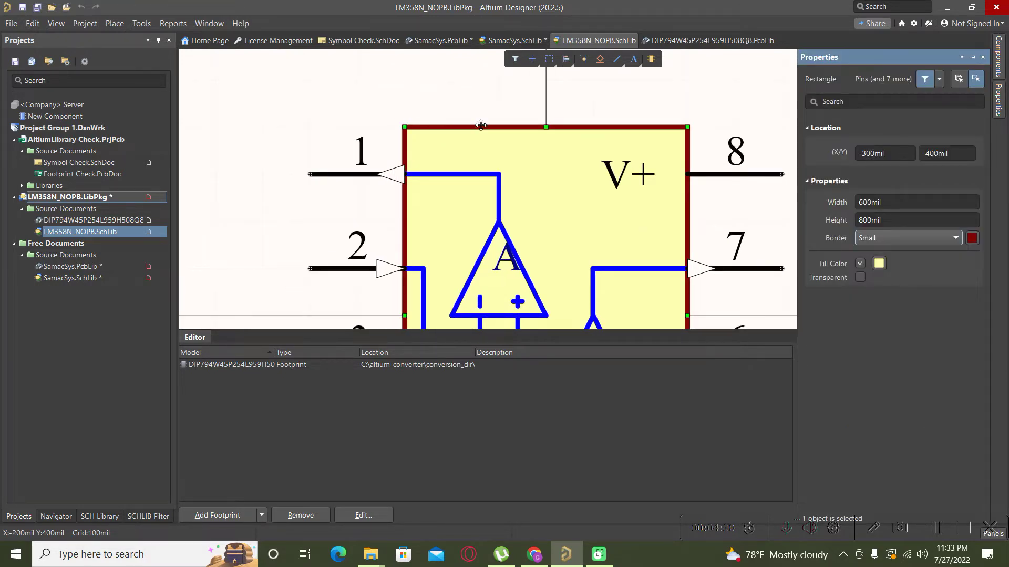
{"action": "left_click", "coordinate": [973, 239]}
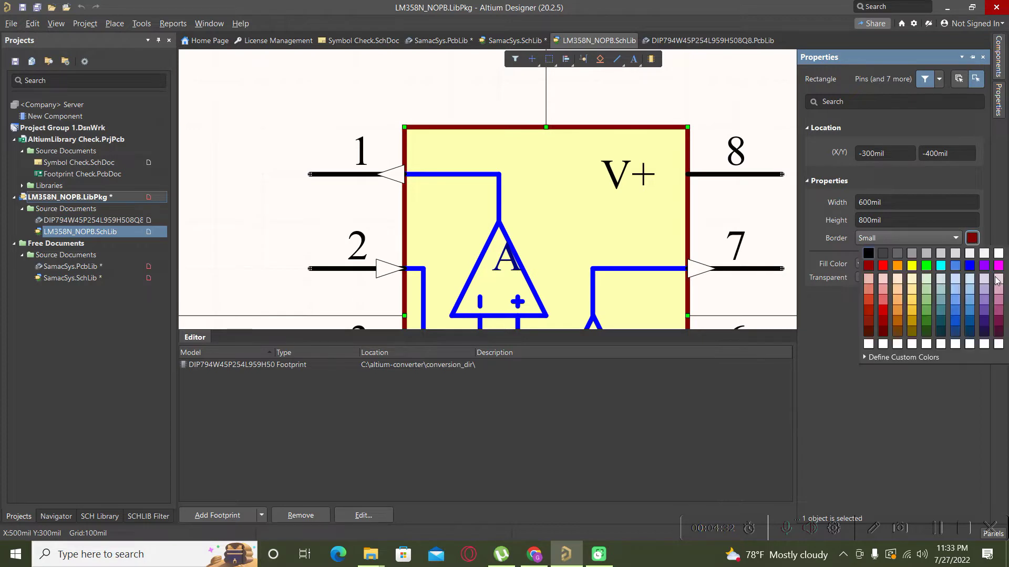
{"action": "left_click", "coordinate": [976, 275]}
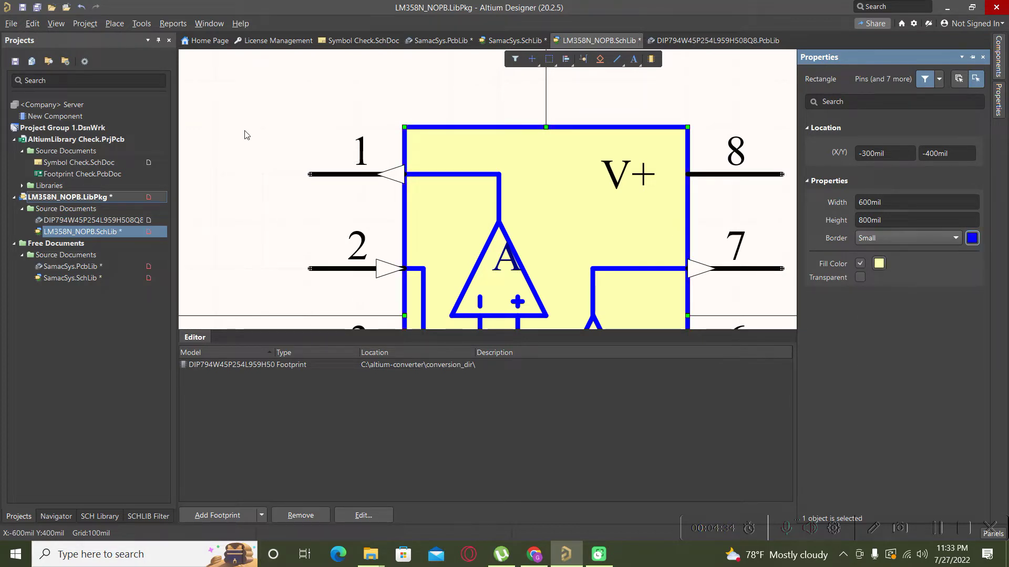
Try yellow on the horizontal line inside the body at pin 1, and undo the recolouring
{"action": "left_click", "coordinate": [449, 173]}
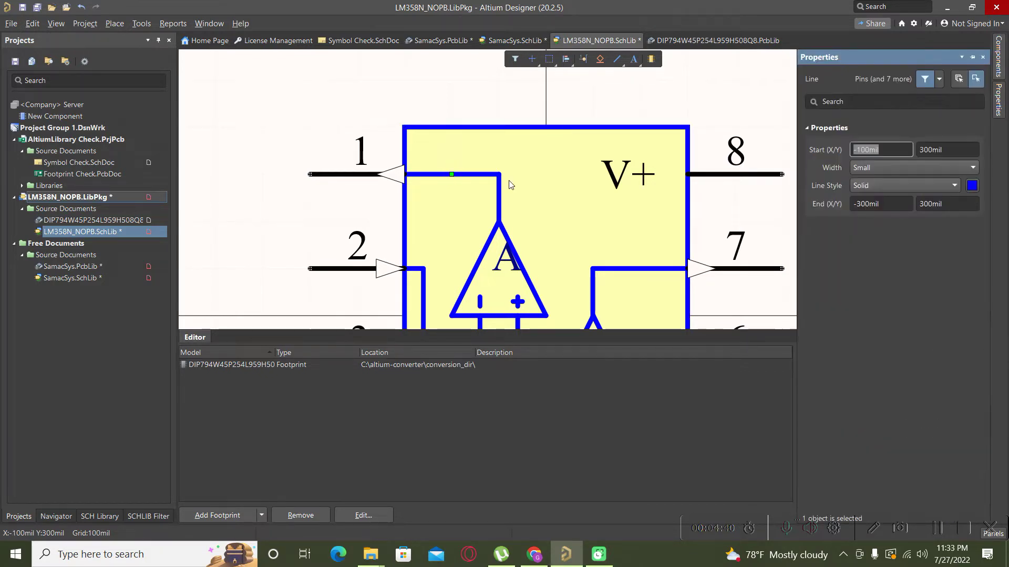
{"action": "left_click", "coordinate": [971, 187]}
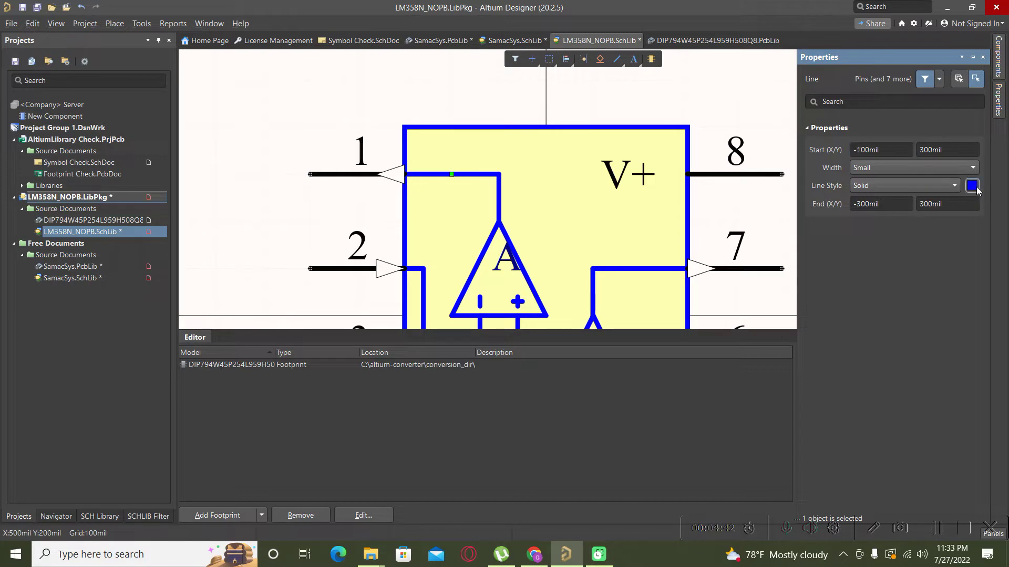
{"action": "left_click", "coordinate": [912, 213]}
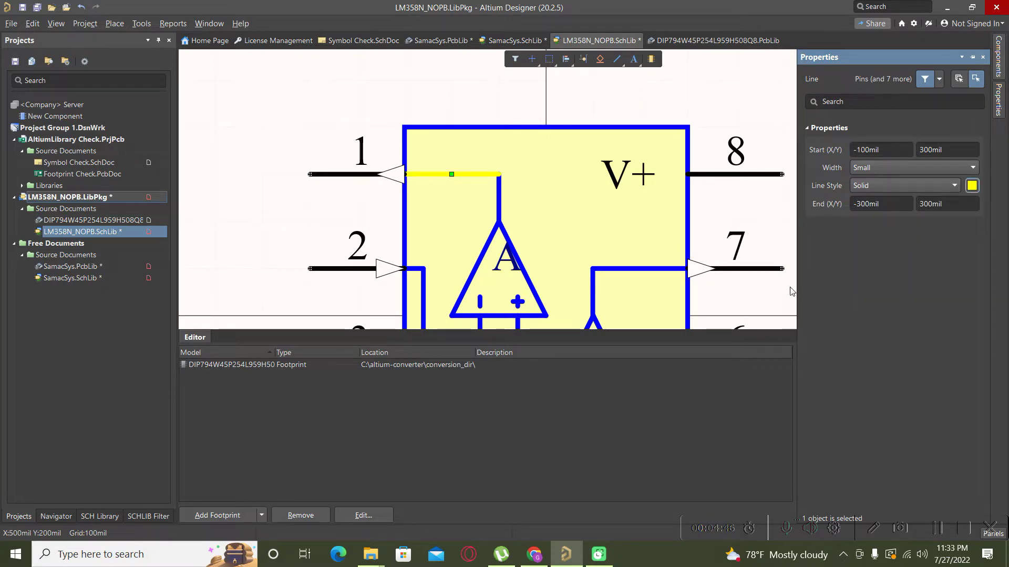
{"action": "left_click", "coordinate": [307, 240]}
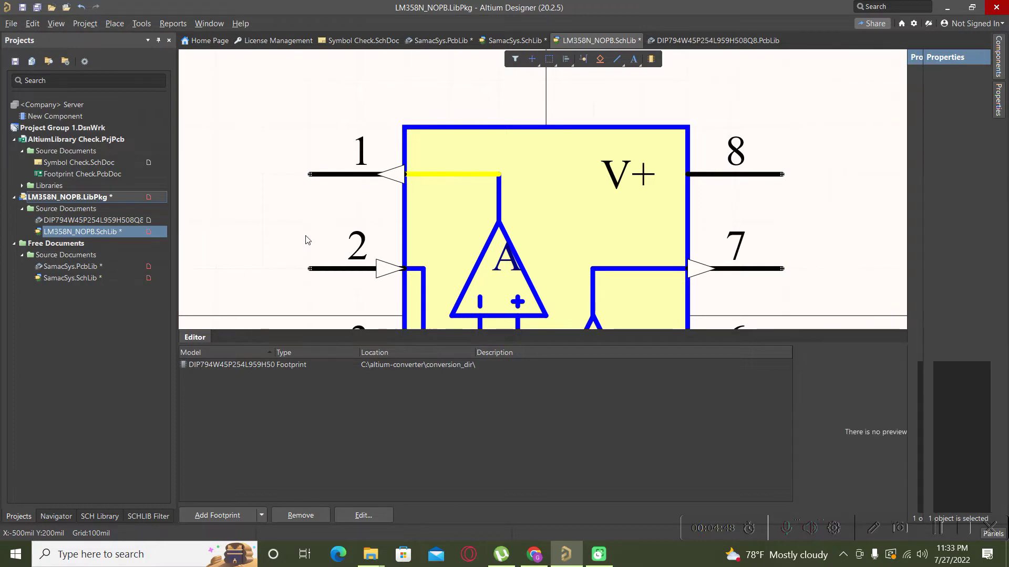
{"action": "key", "text": "ctrl+z"}
{"action": "scroll", "coordinate": [264, 149], "scroll_direction": "down", "scroll_amount": 1, "text": "ctrl"}
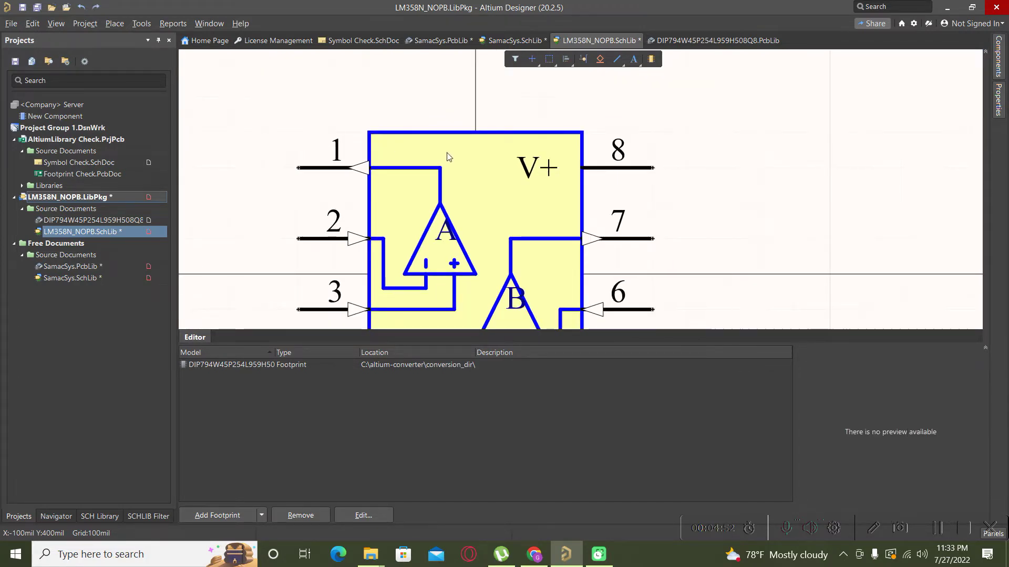
Try to reposition the letter B inside the lower amplifier triangle on the 100 mil snap grid
{"action": "scroll", "coordinate": [452, 163], "scroll_direction": "down", "scroll_amount": 3}
{"action": "scroll", "coordinate": [473, 231], "scroll_direction": "down", "scroll_amount": 1, "text": "ctrl"}
{"action": "scroll", "coordinate": [477, 235], "scroll_direction": "up", "scroll_amount": 1}
{"action": "scroll", "coordinate": [499, 245], "scroll_direction": "up", "scroll_amount": 1, "text": "ctrl"}
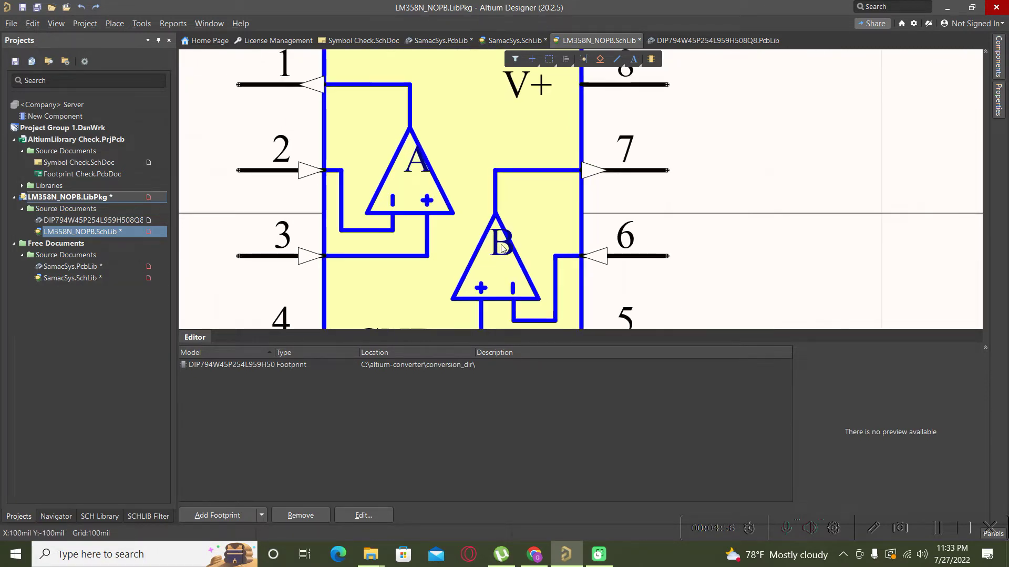
{"action": "scroll", "coordinate": [502, 247], "scroll_direction": "up", "scroll_amount": 1, "text": "ctrl"}
{"action": "left_click", "coordinate": [501, 241]}
{"action": "left_click", "coordinate": [518, 264]}
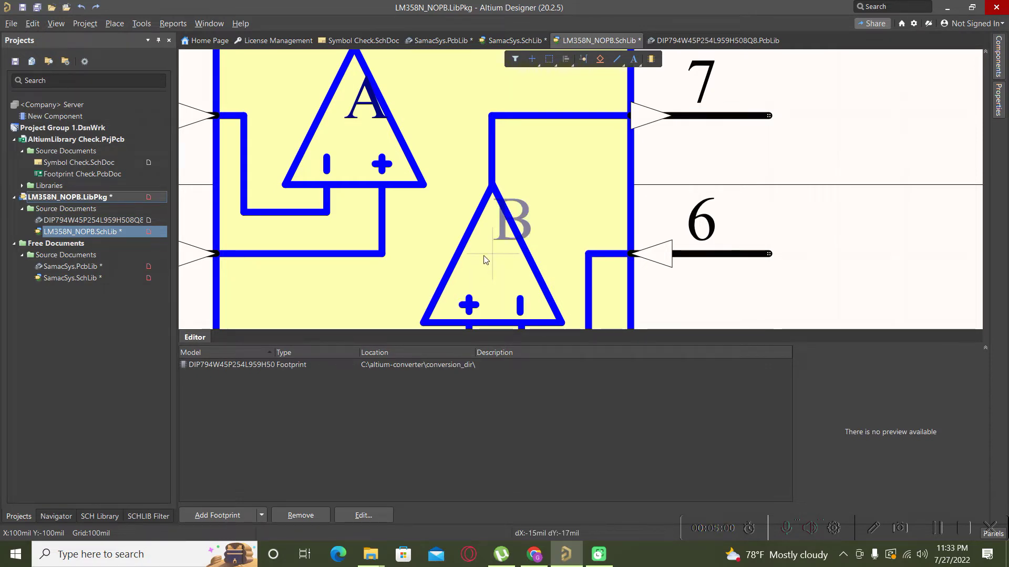
{"action": "key", "text": "Escape"}
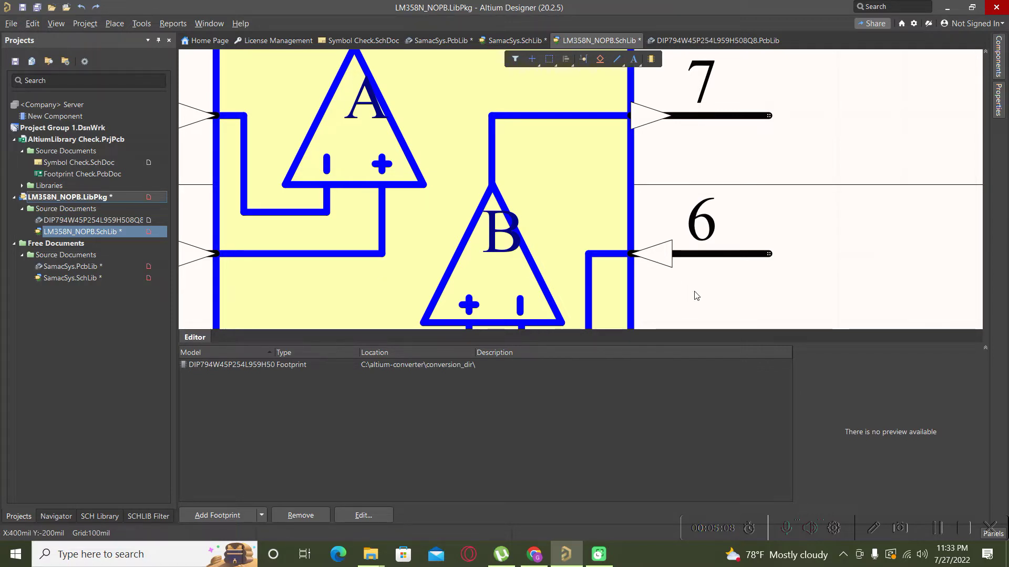
Switch the symbol library's units to millimetres, with a visible grid of 0.1 mm and a snap grid of 0.254 mm
{"action": "left_click", "coordinate": [146, 23]}
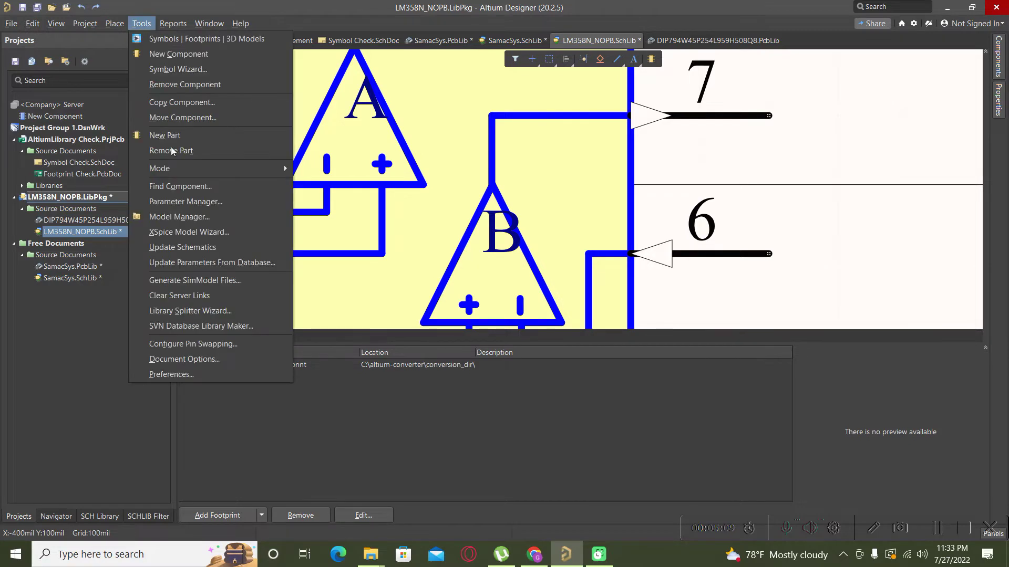
{"action": "left_click", "coordinate": [185, 357]}
{"action": "left_click", "coordinate": [698, 260]}
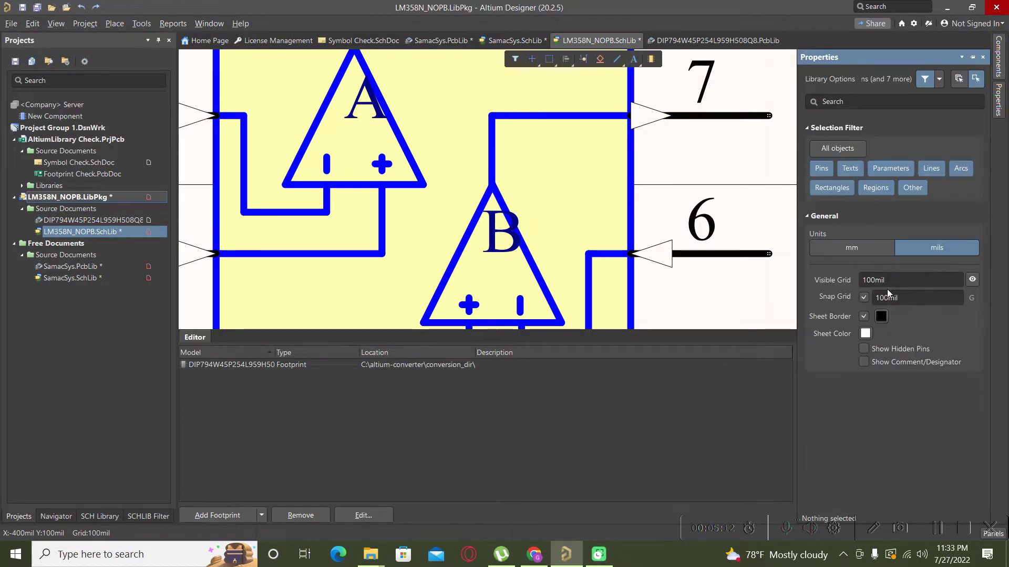
{"action": "left_click", "coordinate": [856, 256]}
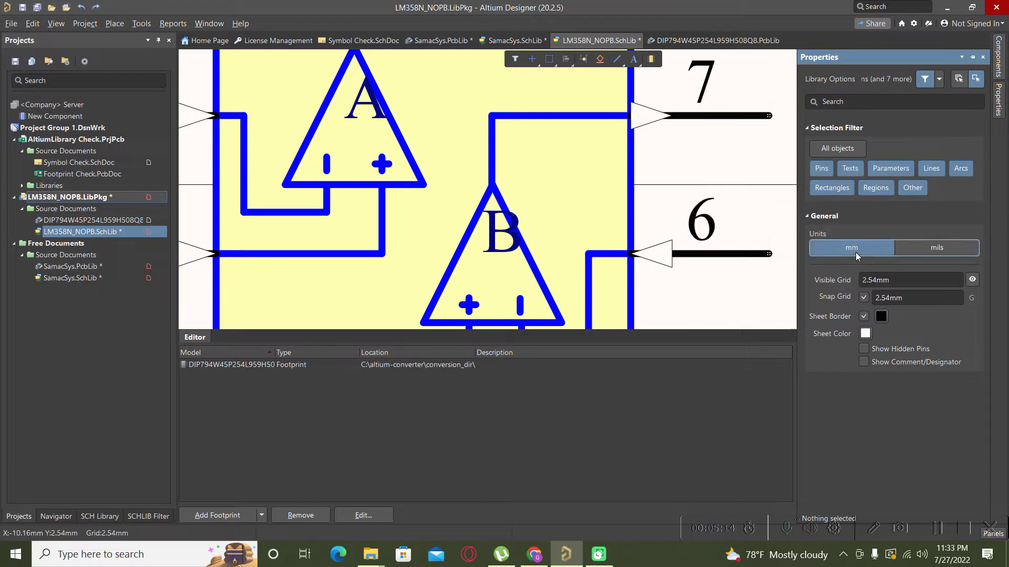
{"action": "left_click", "coordinate": [897, 280]}
{"action": "type", "text": "0,1"}
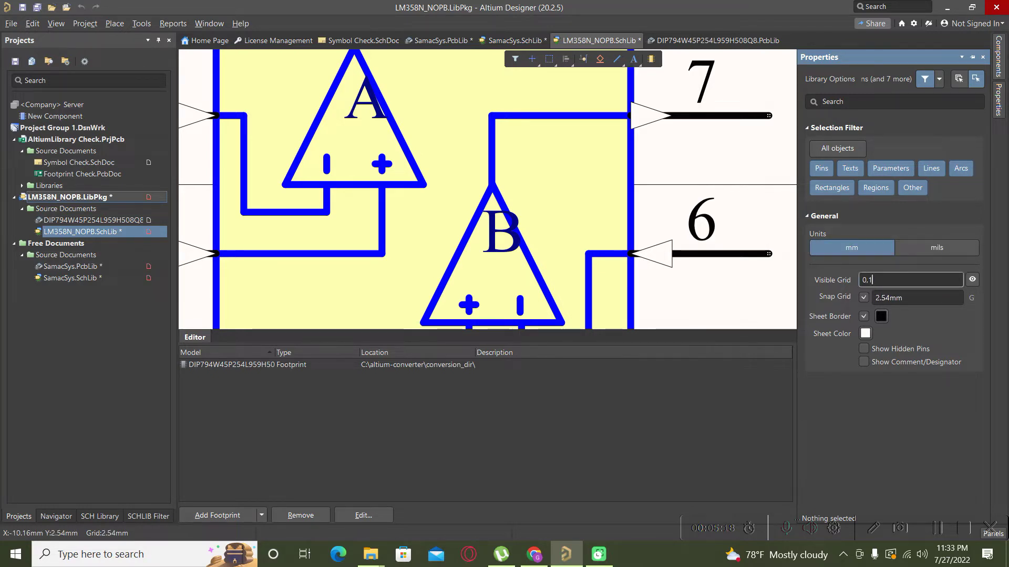
{"action": "left_click", "coordinate": [917, 298]}
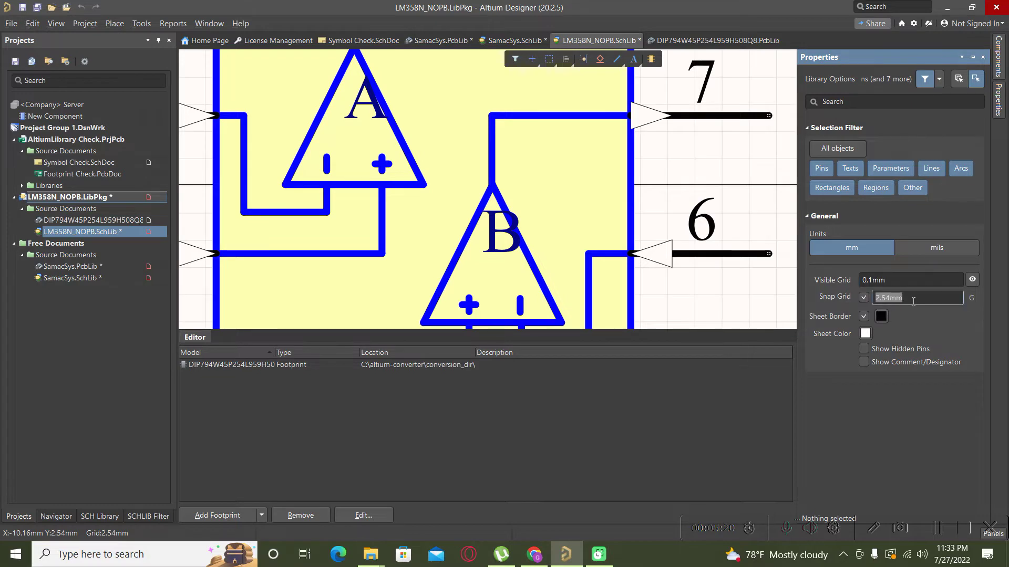
{"action": "type", "text": "9"}
{"action": "type", "text": ".1"}
{"action": "key", "text": "Return"}
{"action": "left_click", "coordinate": [903, 301]}
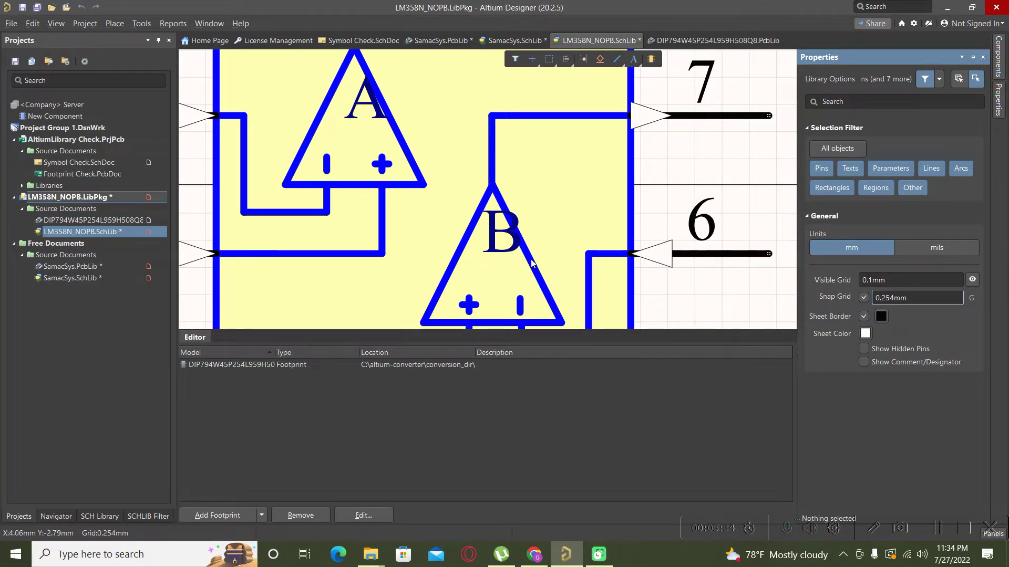
Move the letters B and A so each is centred inside its amplifier triangle
{"action": "left_click", "coordinate": [491, 259]}
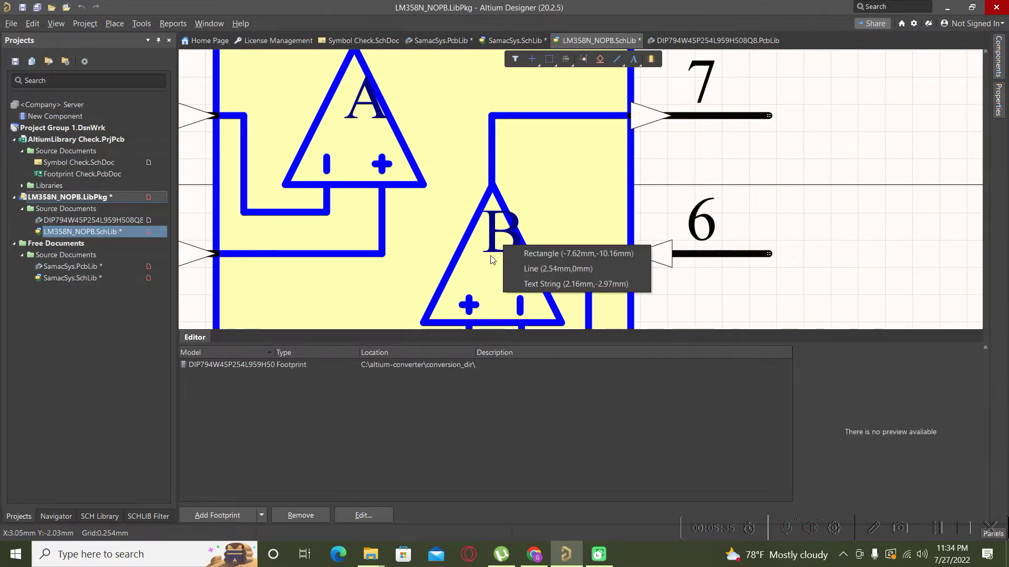
{"action": "left_click", "coordinate": [525, 284]}
{"action": "left_click_drag", "start_coordinate": [484, 274], "coordinate": [479, 286]}
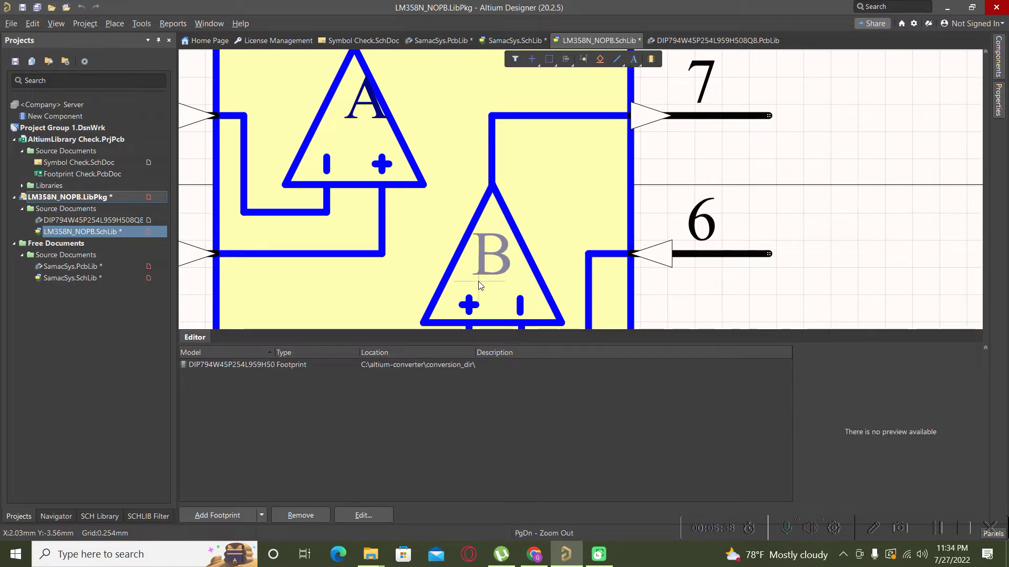
{"action": "left_click", "coordinate": [369, 112]}
{"action": "left_click", "coordinate": [370, 140]}
{"action": "left_click_drag", "start_coordinate": [369, 139], "coordinate": [337, 138]}
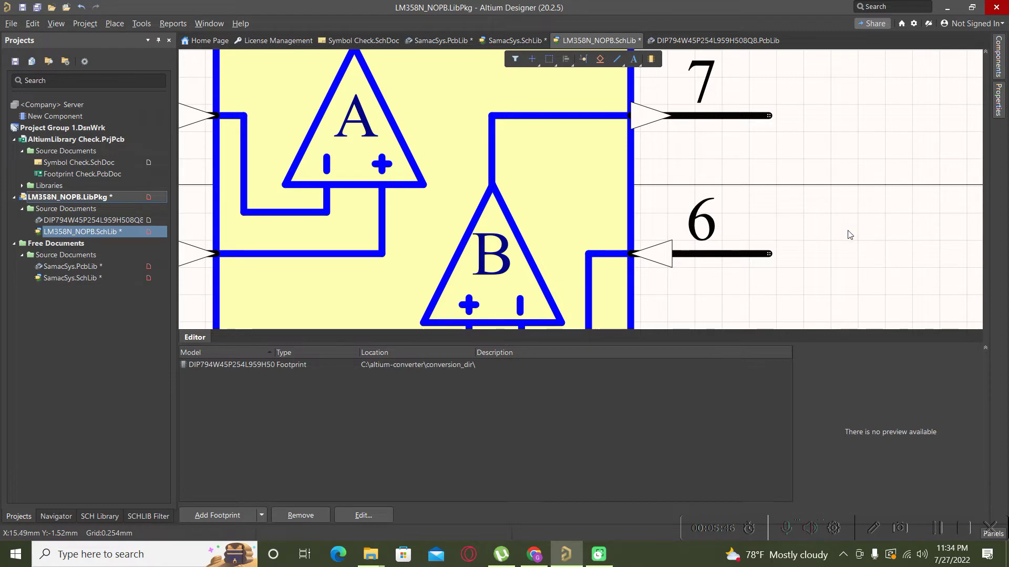
Shift pin 8 (V+) down by about 0.25 mm along the right edge of the symbol body
{"action": "scroll", "coordinate": [760, 248], "scroll_direction": "down", "scroll_amount": 4, "text": "ctrl"}
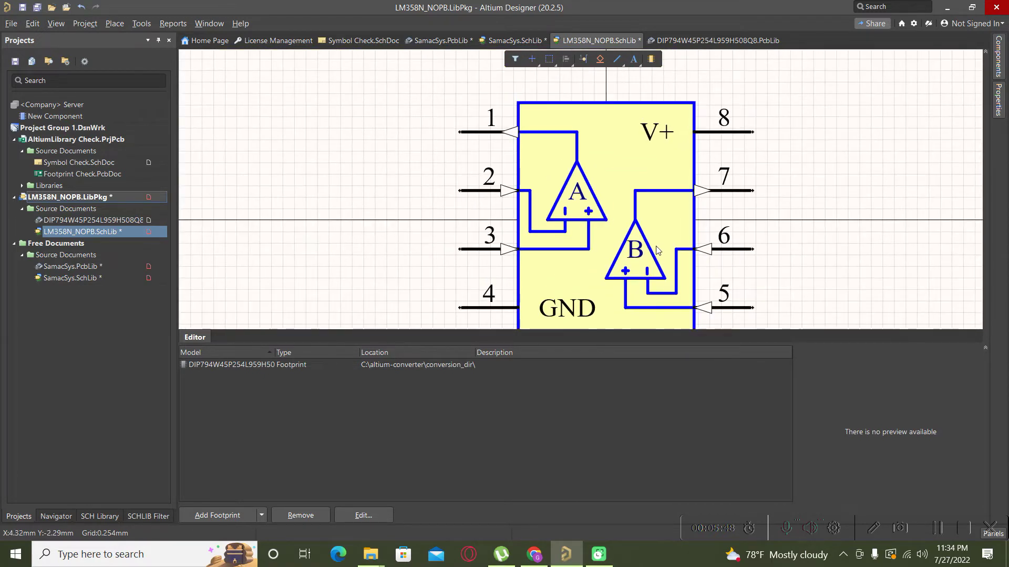
{"action": "scroll", "coordinate": [391, 123], "scroll_direction": "down", "scroll_amount": 1}
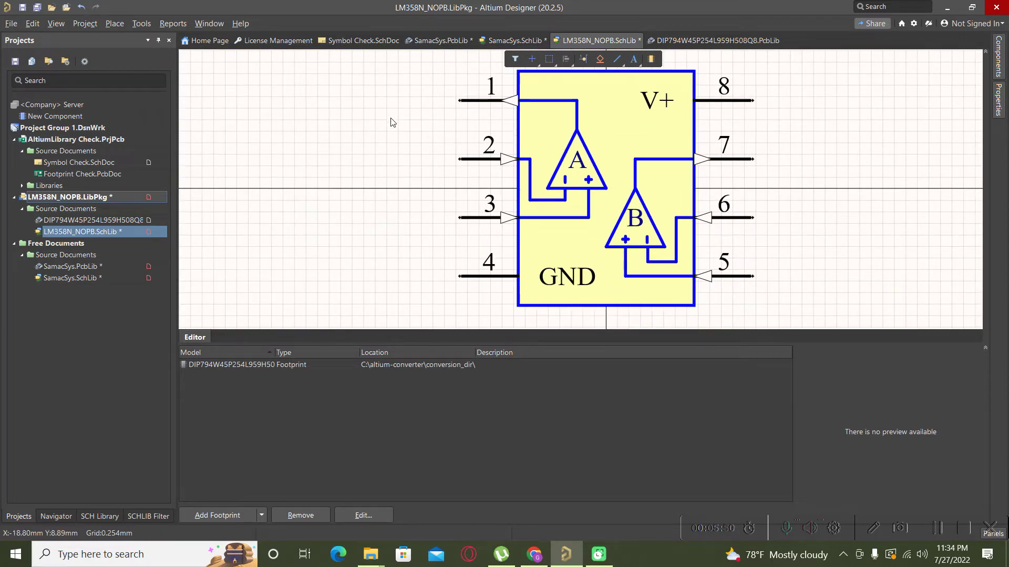
{"action": "scroll", "coordinate": [755, 243], "scroll_direction": "up", "scroll_amount": 2}
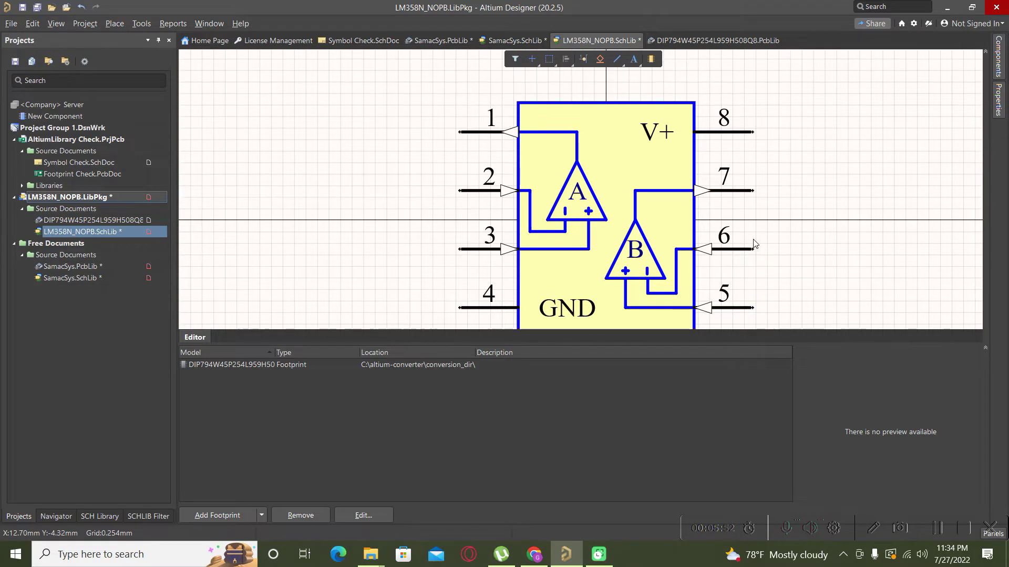
{"action": "scroll", "coordinate": [755, 241], "scroll_direction": "down", "scroll_amount": 1}
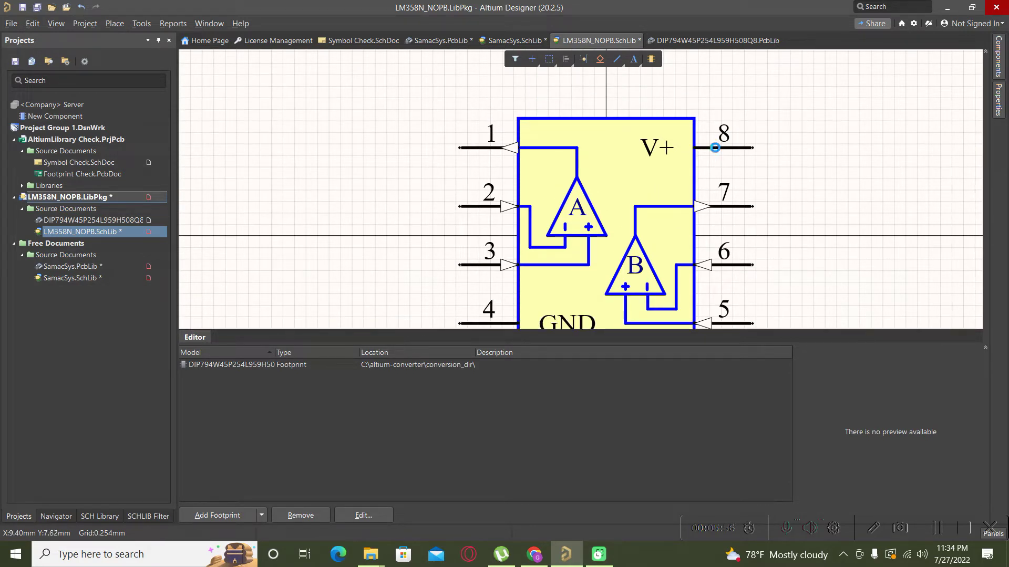
{"action": "left_click", "coordinate": [719, 149]}
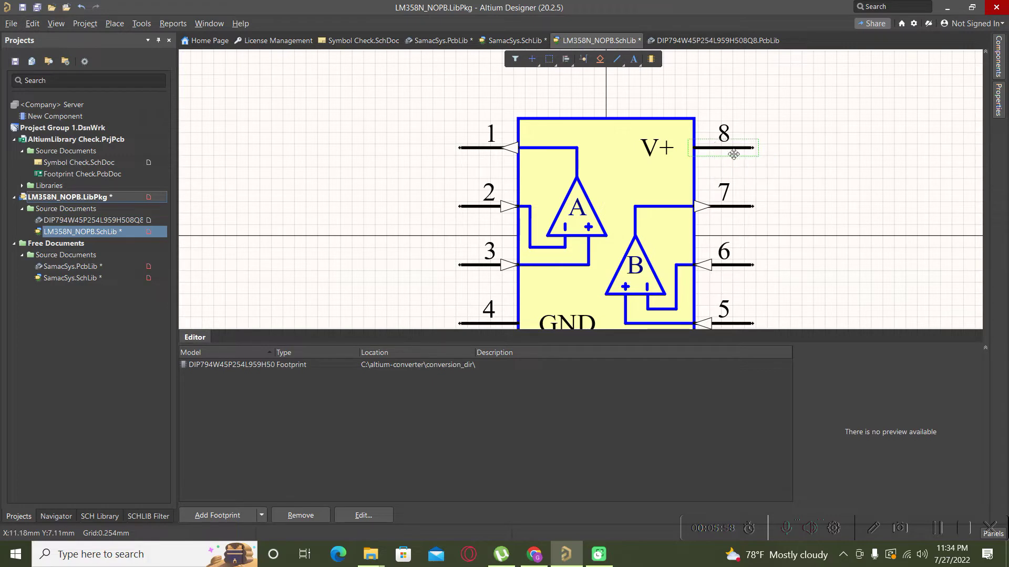
{"action": "mouse_move", "coordinate": [722, 148]}
{"action": "left_mouse_down"}
{"action": "mouse_move", "coordinate": [802, 146]}
{"action": "mouse_move", "coordinate": [754, 151]}
{"action": "left_mouse_up"}
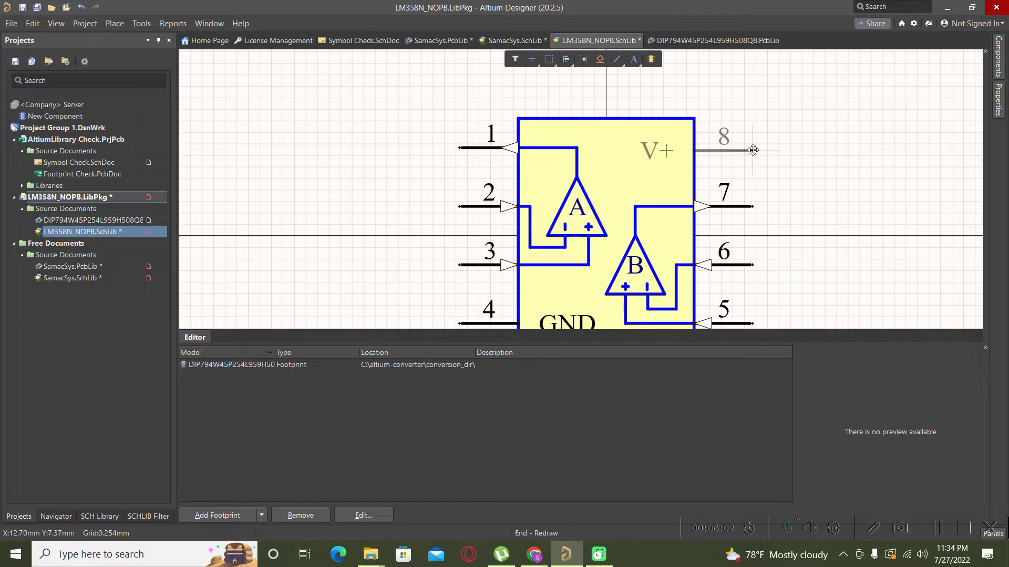
{"action": "left_click", "coordinate": [827, 198]}
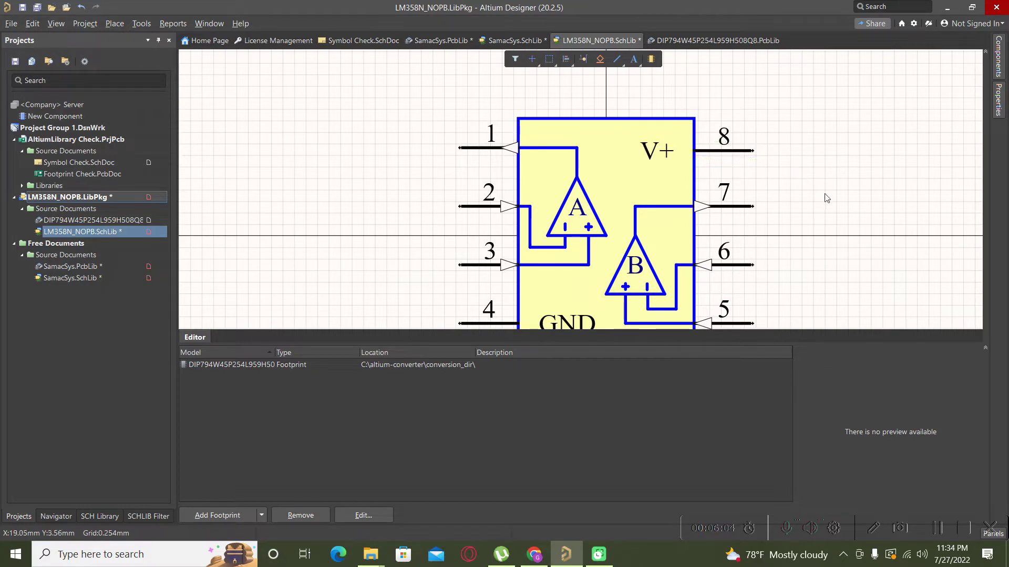
Copy the LM358N/NOPB component from the component list of LM358N_NOPB.SchLib
{"action": "scroll", "coordinate": [473, 194], "scroll_direction": "down", "scroll_amount": 3, "text": "ctrl"}
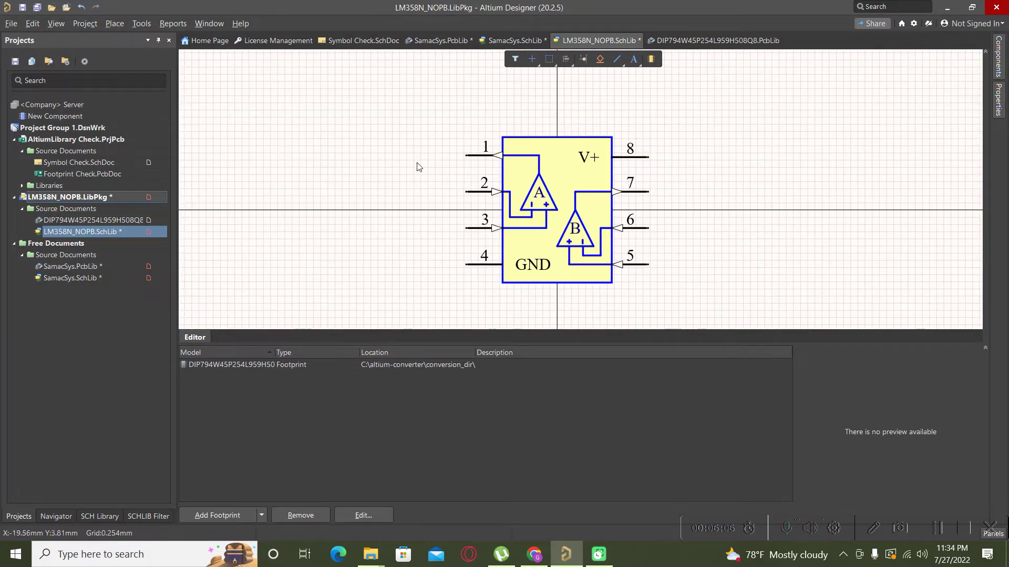
{"action": "left_click_drag", "start_coordinate": [417, 125], "coordinate": [715, 302]}
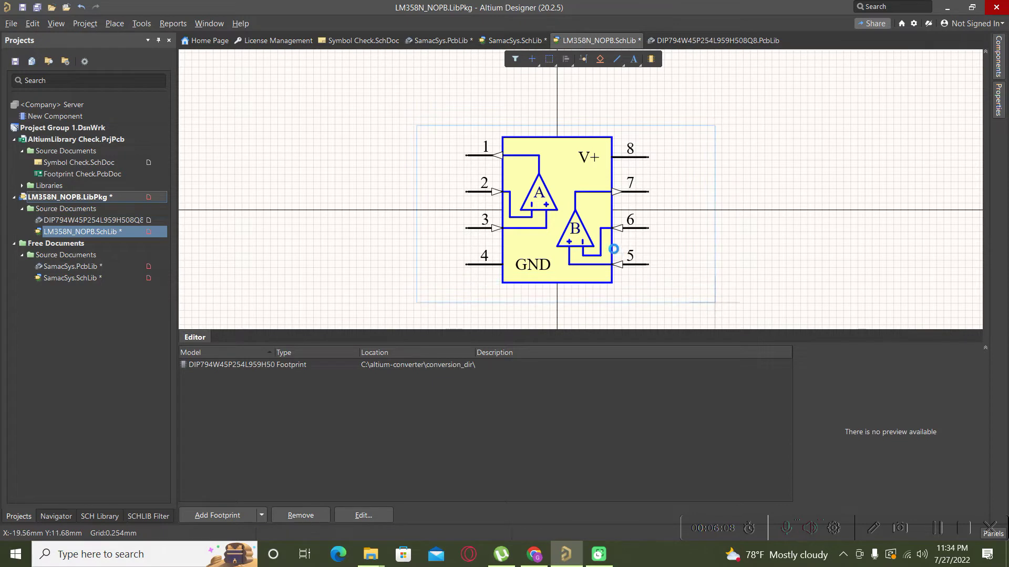
{"action": "left_click", "coordinate": [61, 234]}
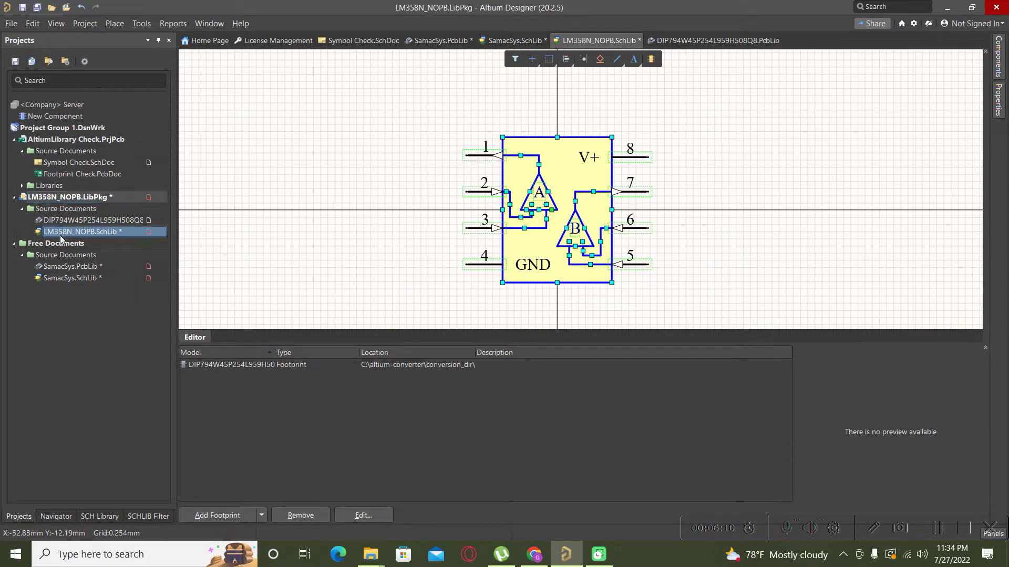
{"action": "left_click", "coordinate": [92, 516]}
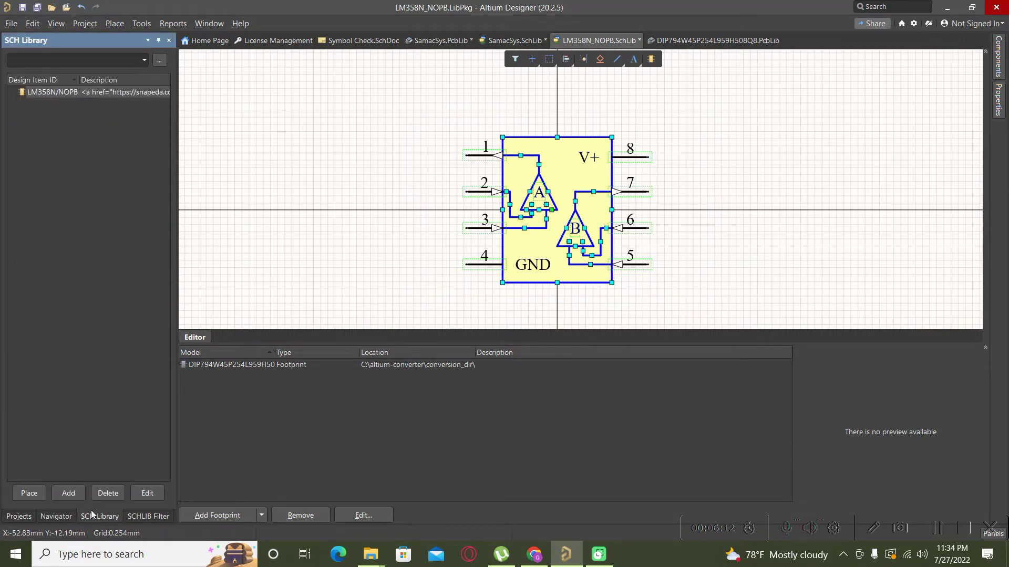
{"action": "right_click", "coordinate": [50, 93]}
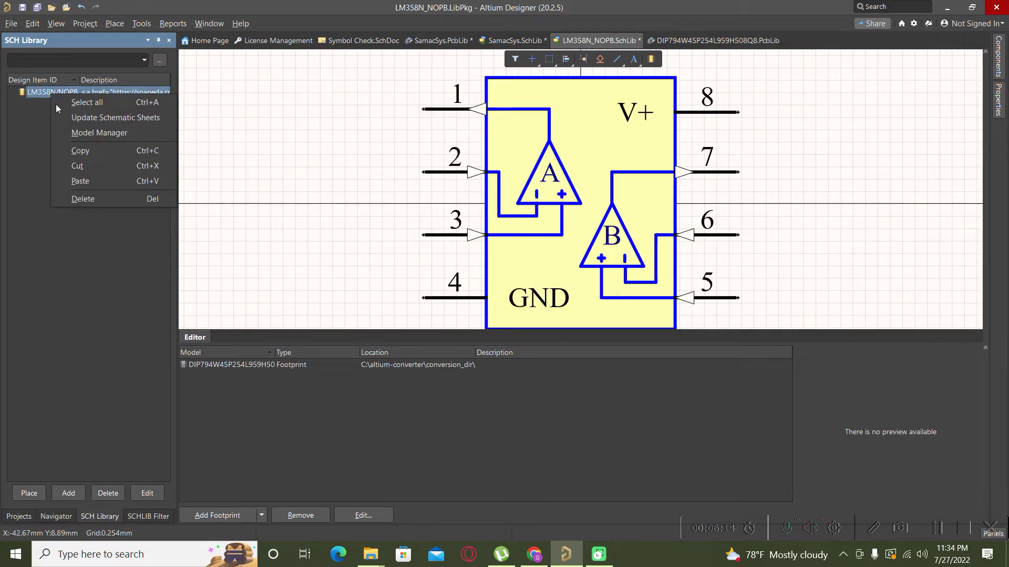
{"action": "left_click", "coordinate": [76, 153]}
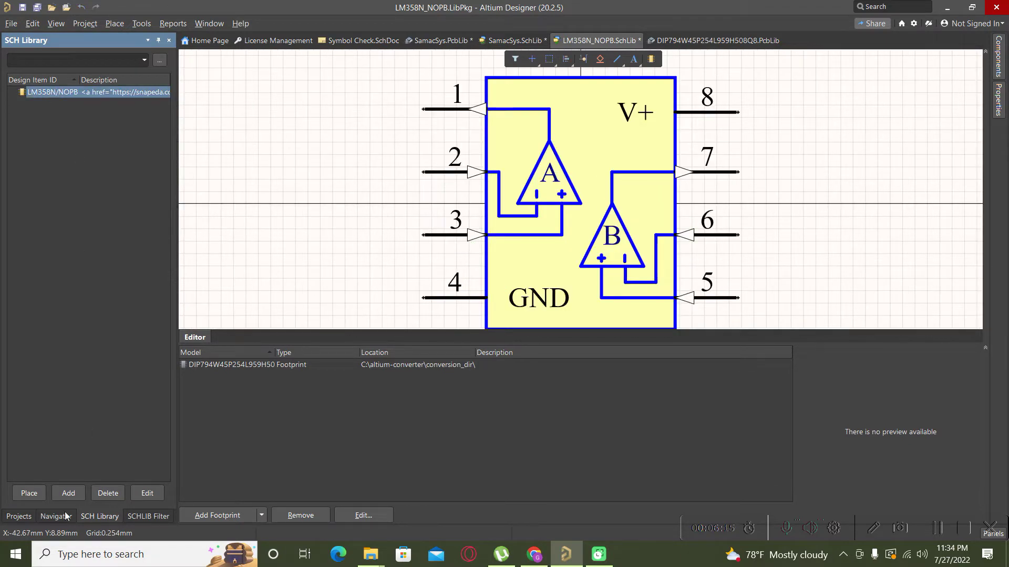
Paste the copied LM358N/NOPB component into the SamacSys.SchLib library and check its symbol there
{"action": "left_click", "coordinate": [23, 518]}
{"action": "double_click", "coordinate": [68, 278]}
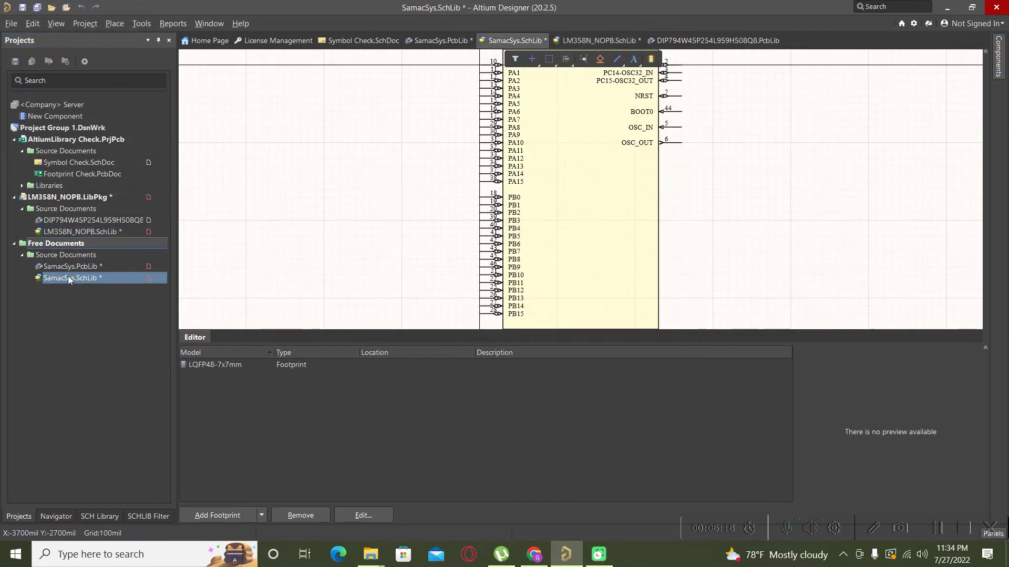
{"action": "left_click", "coordinate": [98, 517]}
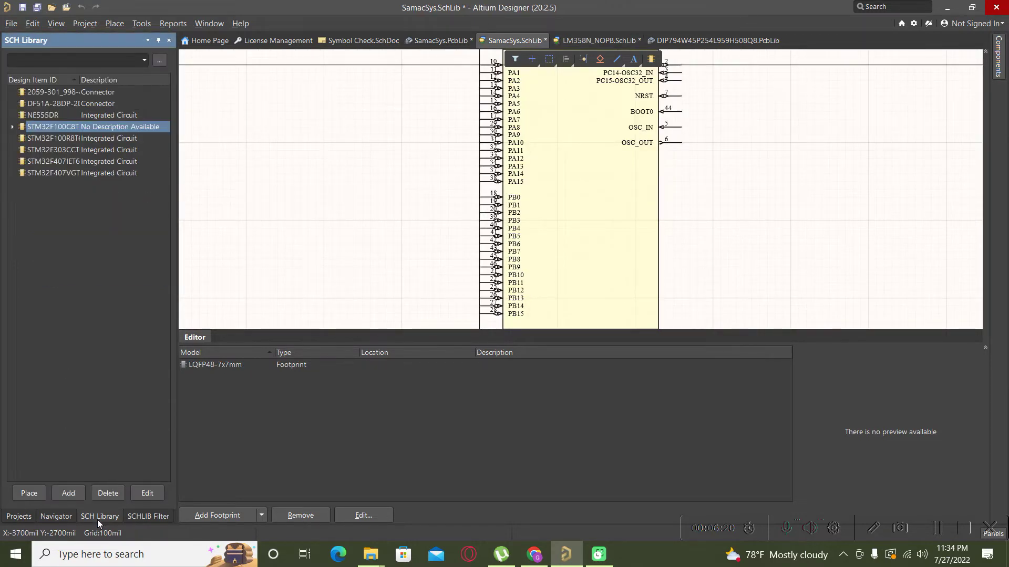
{"action": "right_click", "coordinate": [80, 244]}
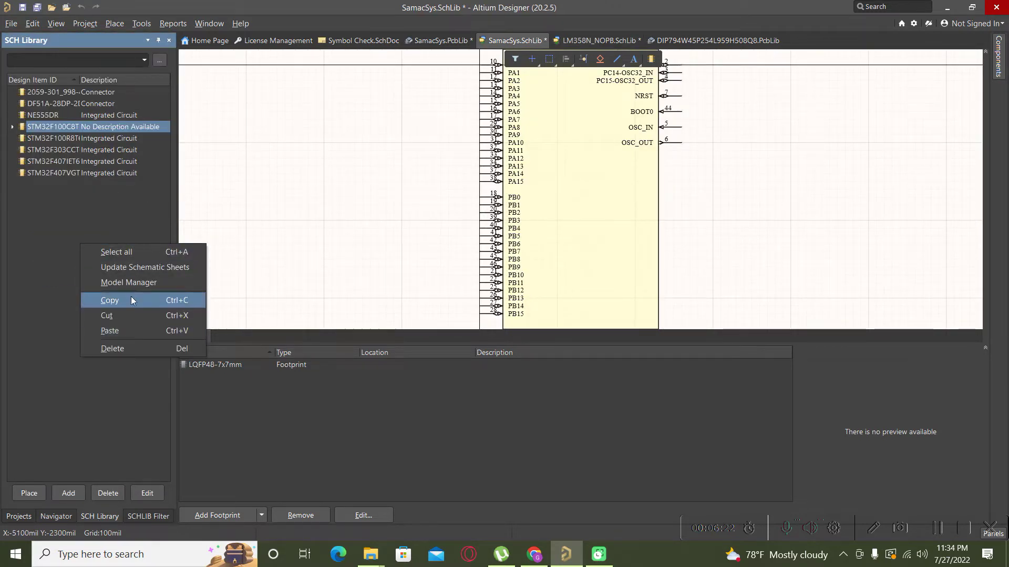
{"action": "left_click", "coordinate": [121, 330]}
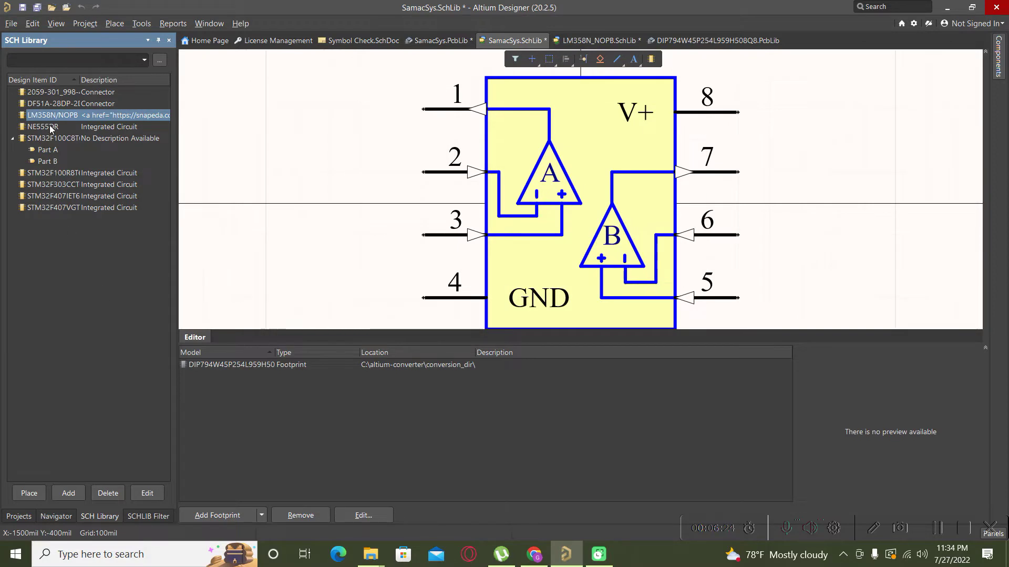
{"action": "left_click", "coordinate": [319, 196]}
{"action": "scroll", "coordinate": [375, 257], "scroll_direction": "down", "scroll_amount": 2, "text": "ctrl"}
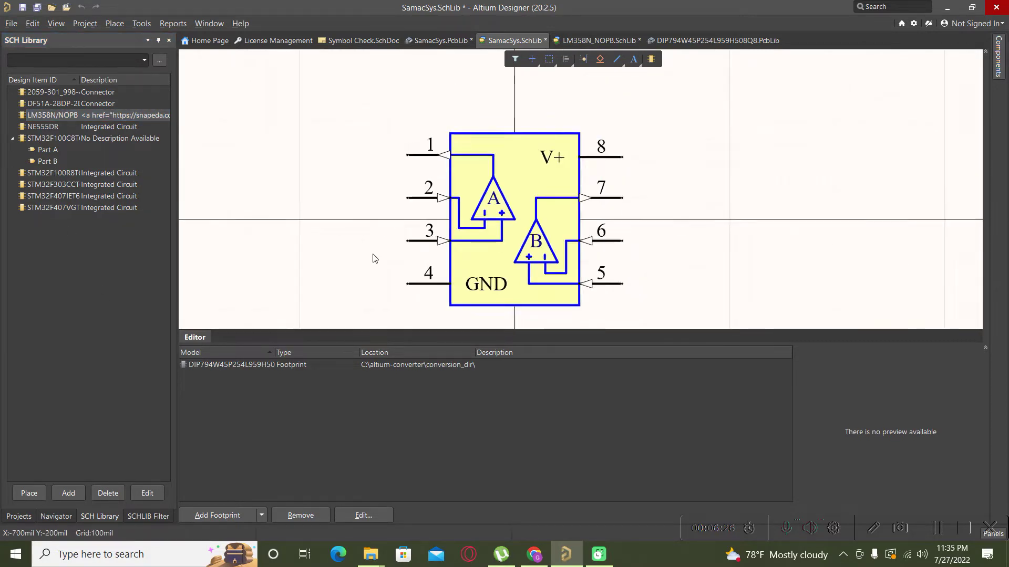
{"action": "left_click", "coordinate": [508, 183]}
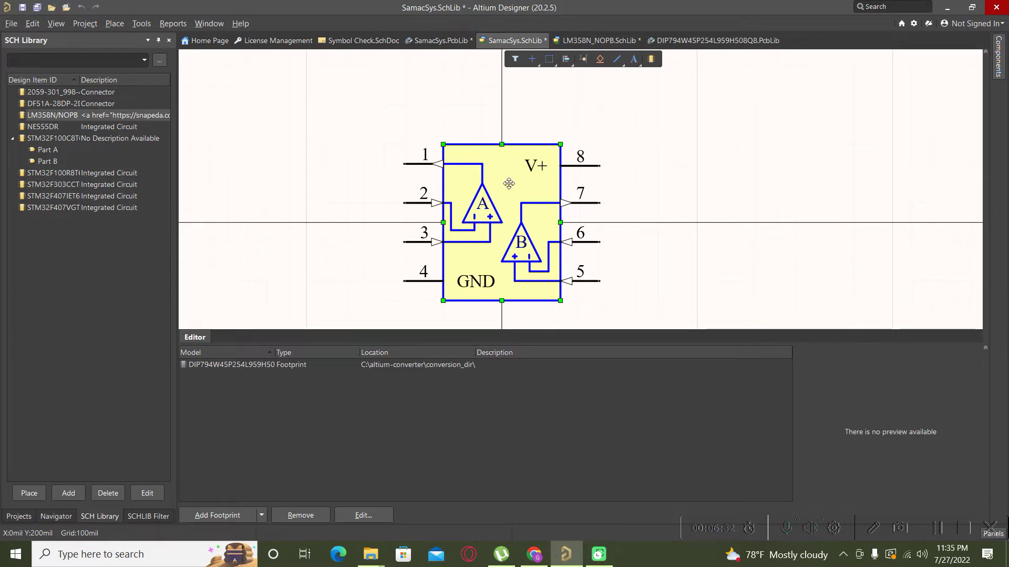
Switch to the SnapEDA page in Chrome, dismiss the download pop-up, review the LM358N/NOPB part details and return to Altium Designer
{"action": "left_click", "coordinate": [18, 517]}
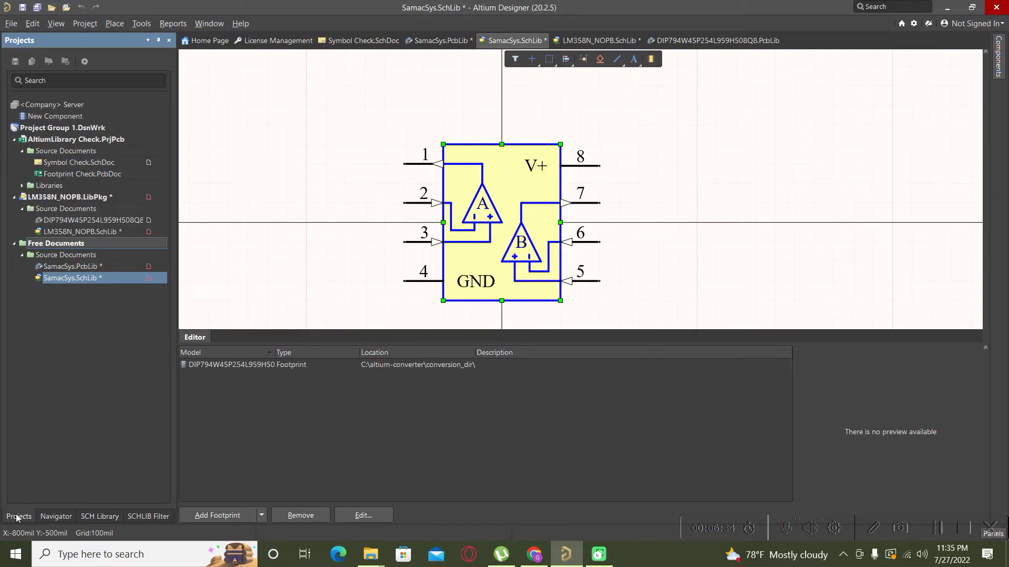
{"action": "left_click", "coordinate": [536, 555]}
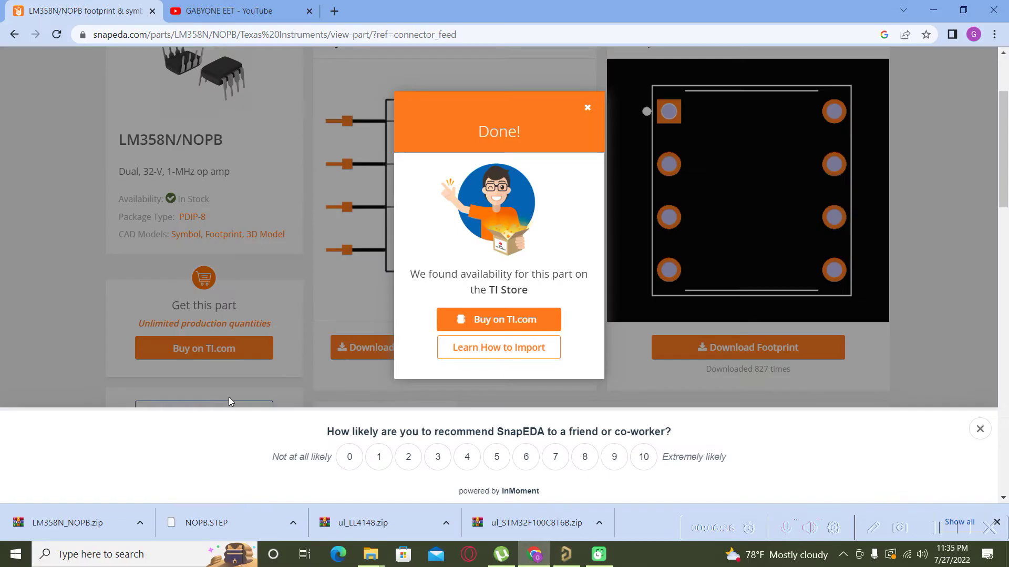
{"action": "left_click", "coordinate": [588, 108]}
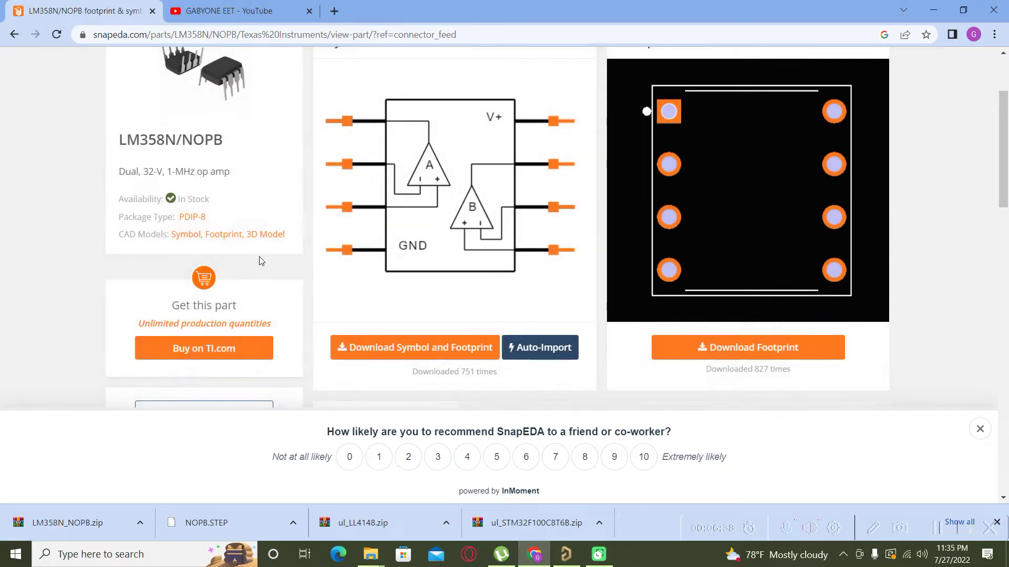
{"action": "scroll", "coordinate": [258, 257], "scroll_direction": "up", "scroll_amount": 3}
{"action": "scroll", "coordinate": [258, 257], "scroll_direction": "down", "scroll_amount": 1}
{"action": "scroll", "coordinate": [257, 258], "scroll_direction": "up", "scroll_amount": 1}
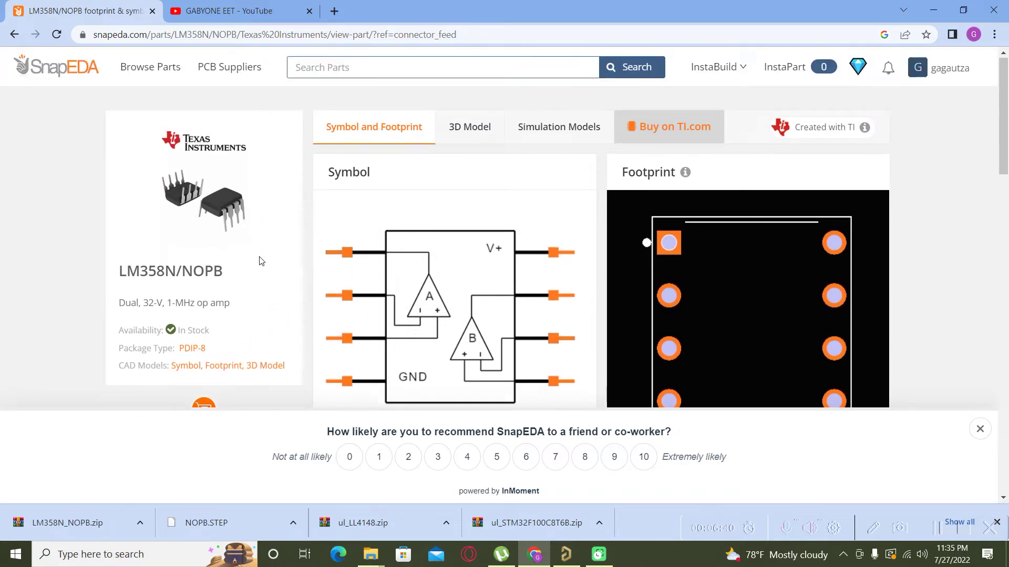
{"action": "left_click", "coordinate": [566, 555]}
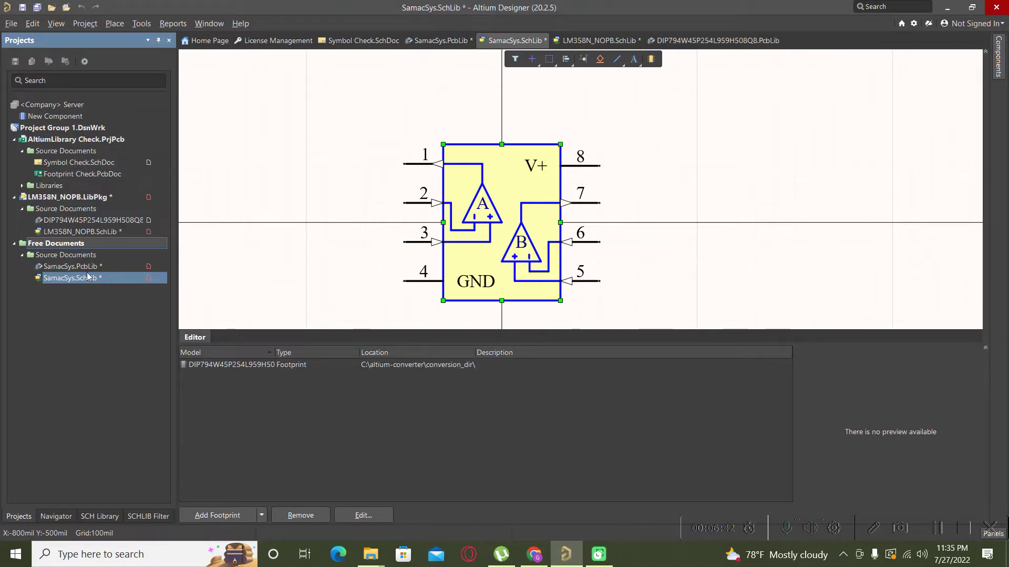
Open the LM358N_NOPB package's DIP footprint library and inspect the footprint in 3D before returning to the 2D view
{"action": "left_click", "coordinate": [79, 221]}
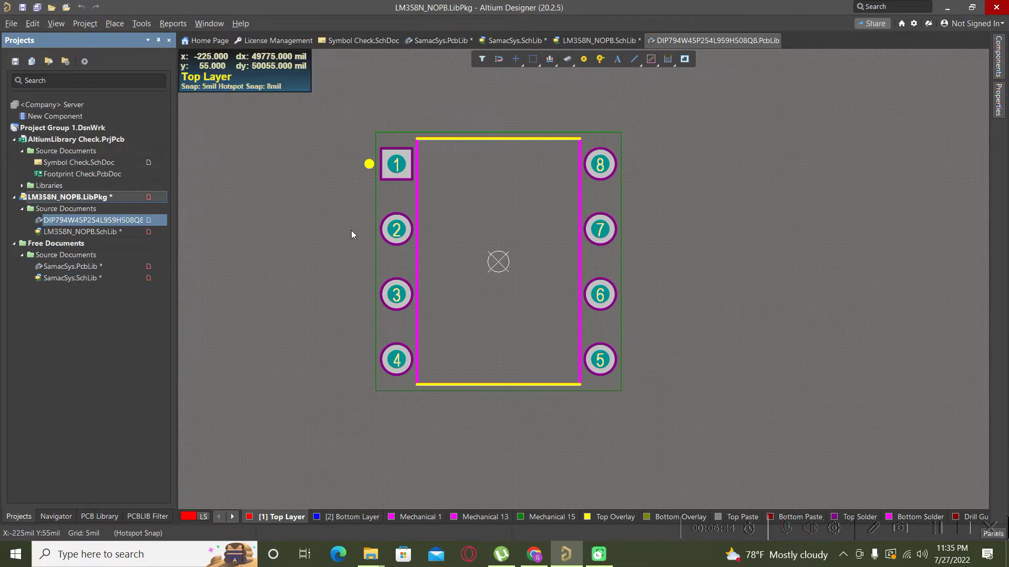
{"action": "left_click", "coordinate": [310, 278]}
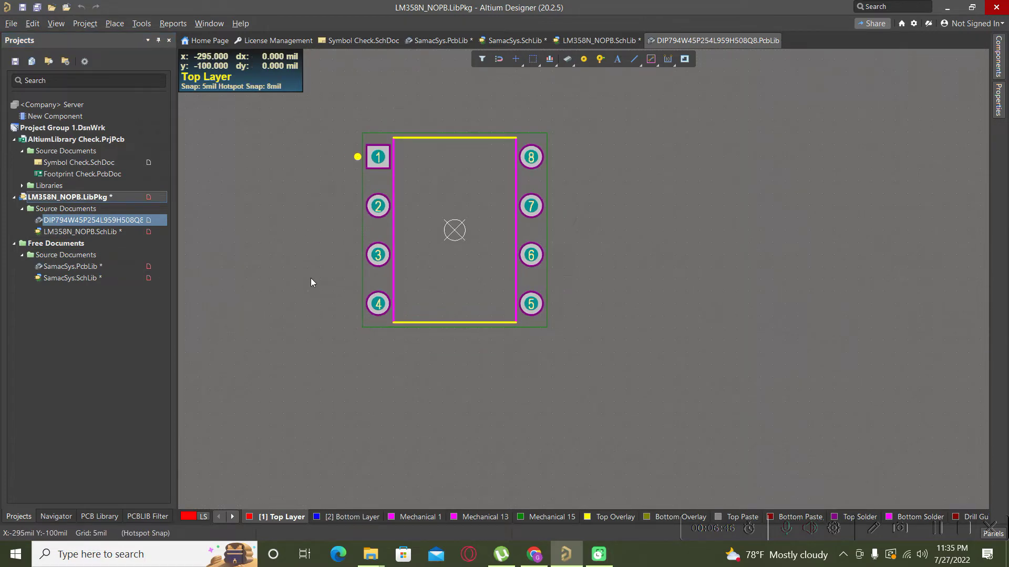
{"action": "key", "text": "3"}
{"action": "scroll", "coordinate": [408, 332], "scroll_direction": "down", "scroll_amount": 3, "text": "ctrl"}
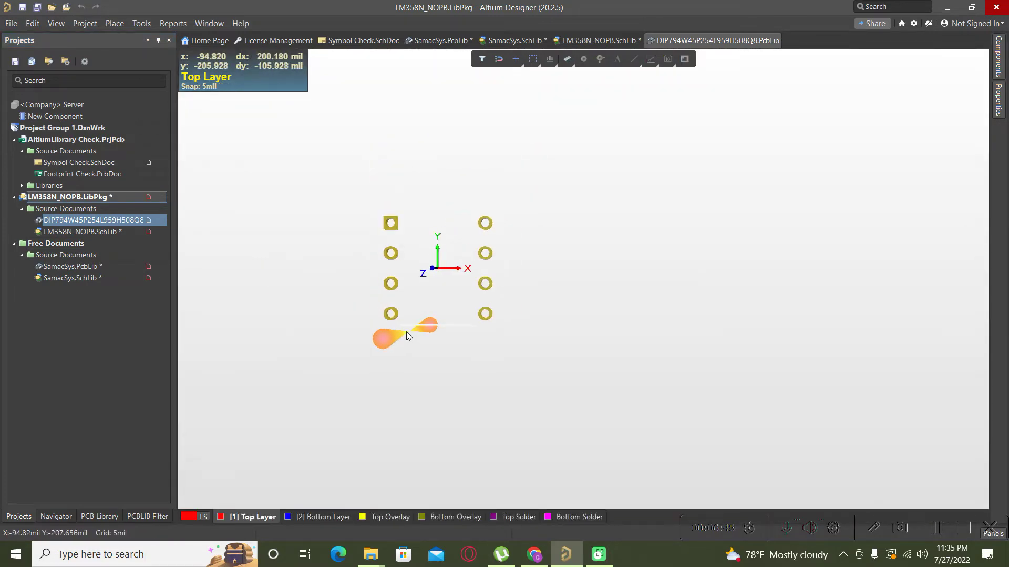
{"action": "key", "text": "shift"}
{"action": "right_click_drag", "start_coordinate": [323, 314], "coordinate": [327, 270], "text": "shift"}
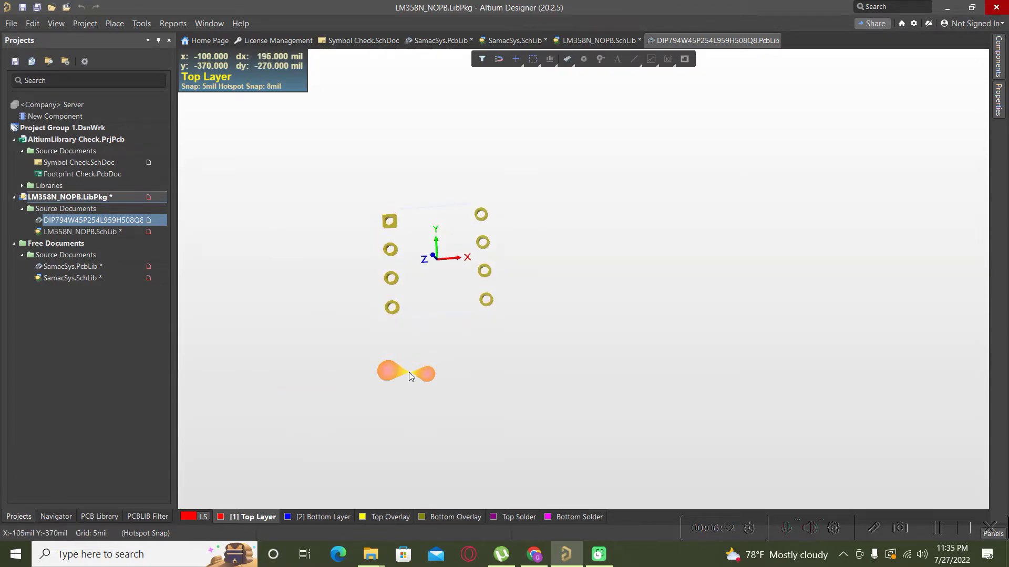
{"action": "key", "text": "2"}
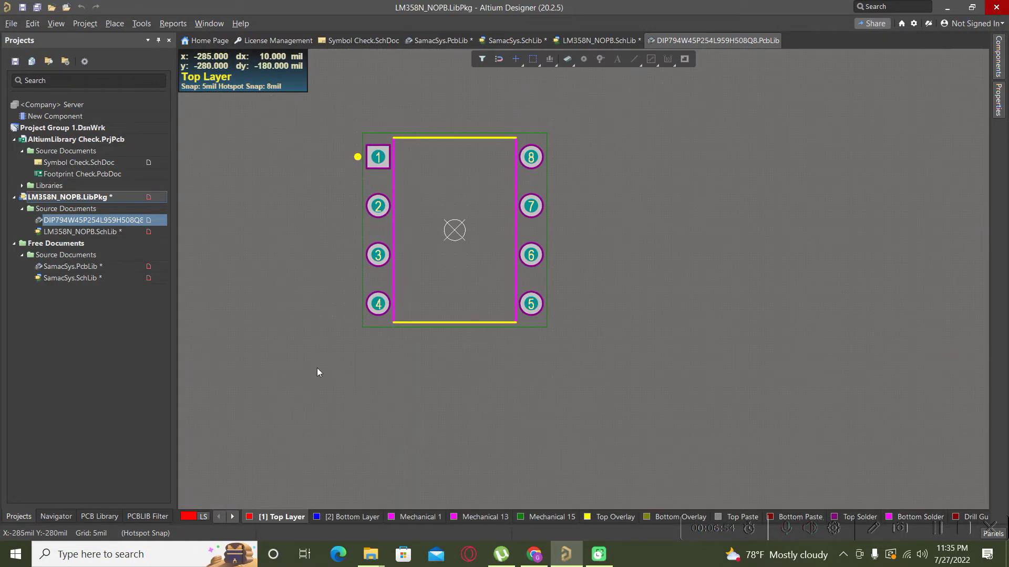
Place the downloaded NOPB STEP model from the Downloads folder as a 3D body centred on the footprint's origin
{"action": "mouse_move", "coordinate": [372, 558]}
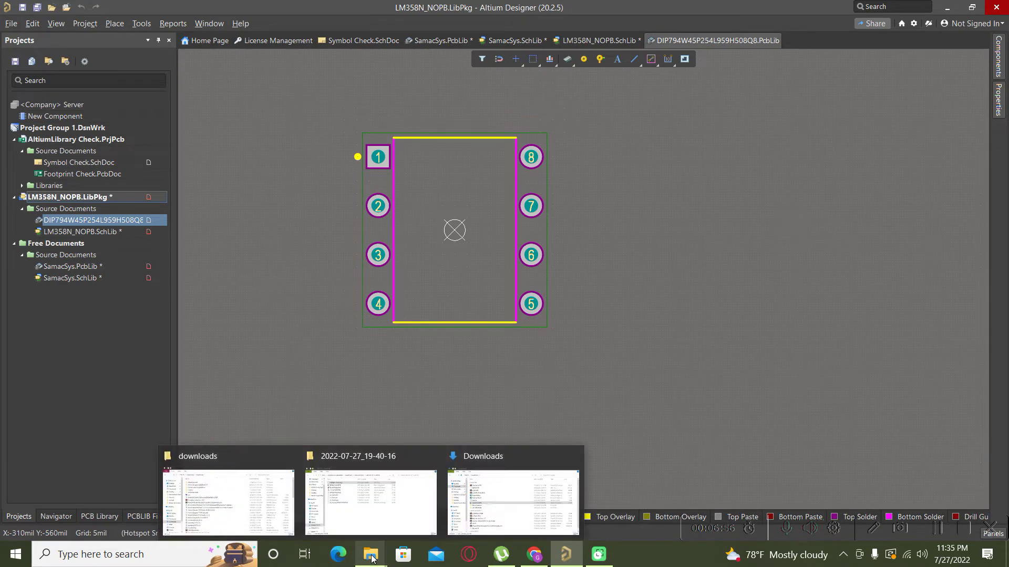
{"action": "left_click", "coordinate": [121, 24]}
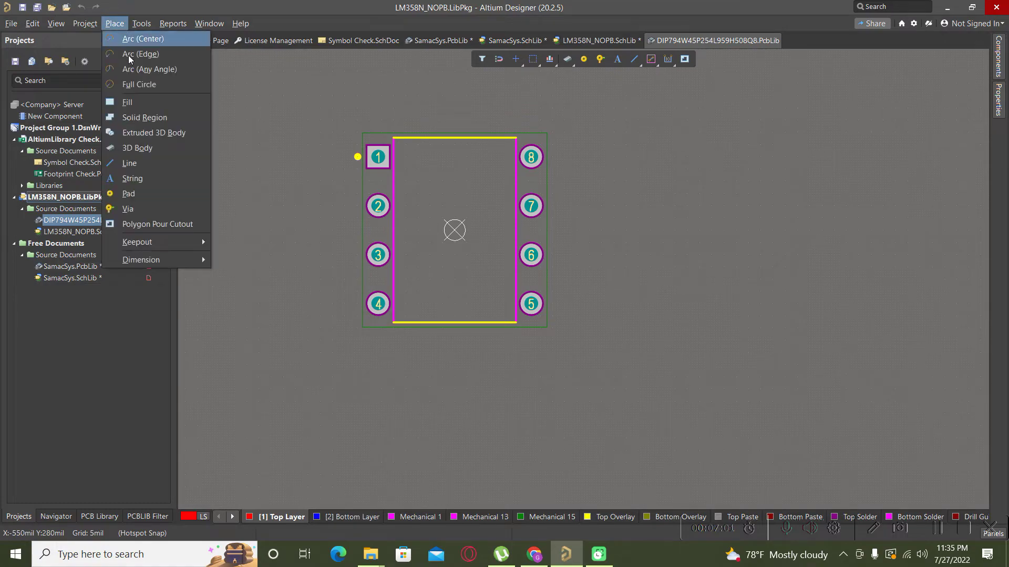
{"action": "left_click", "coordinate": [147, 153]}
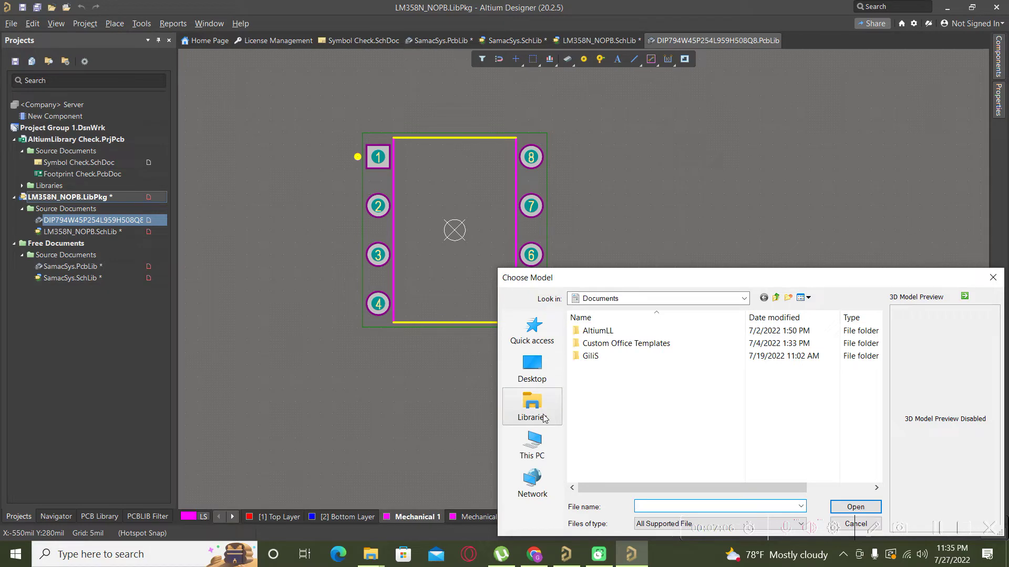
{"action": "left_click", "coordinate": [541, 445]}
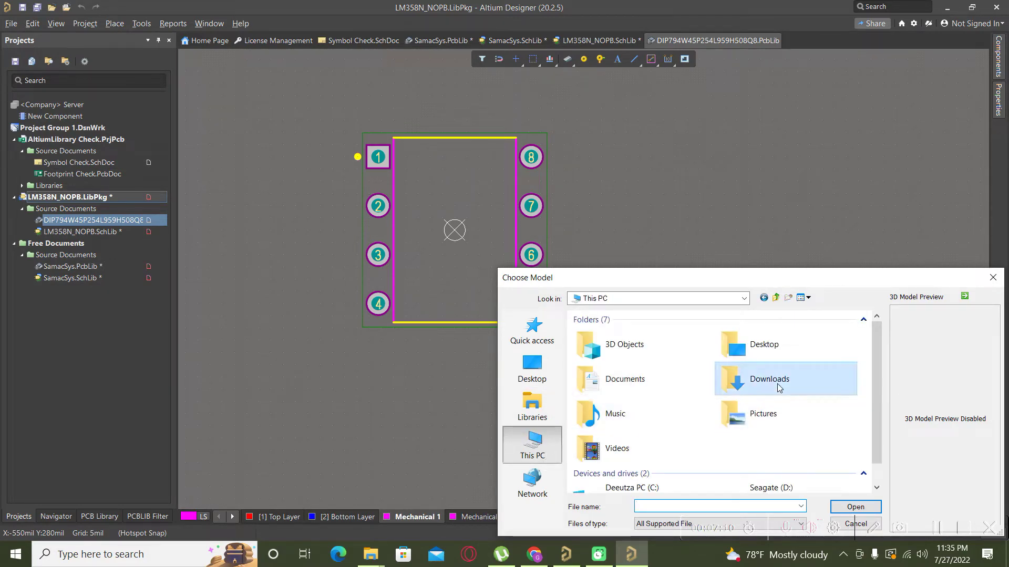
{"action": "double_click", "coordinate": [778, 387]}
{"action": "left_click", "coordinate": [616, 346]}
{"action": "left_click", "coordinate": [840, 507]}
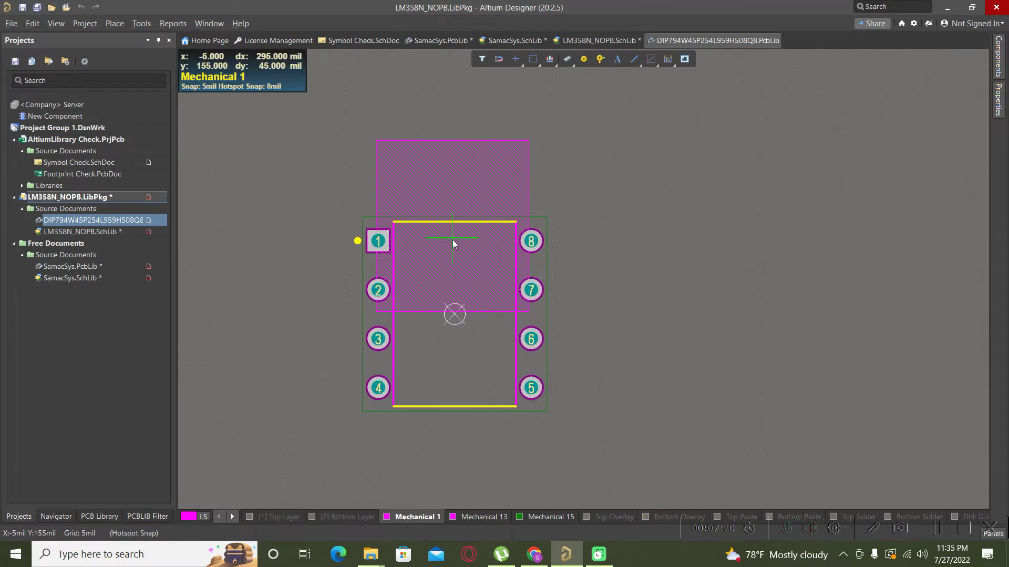
{"action": "scroll", "coordinate": [452, 244], "scroll_direction": "up", "scroll_amount": 2, "text": "ctrl"}
{"action": "scroll", "coordinate": [449, 209], "scroll_direction": "up", "scroll_amount": 2, "text": "ctrl"}
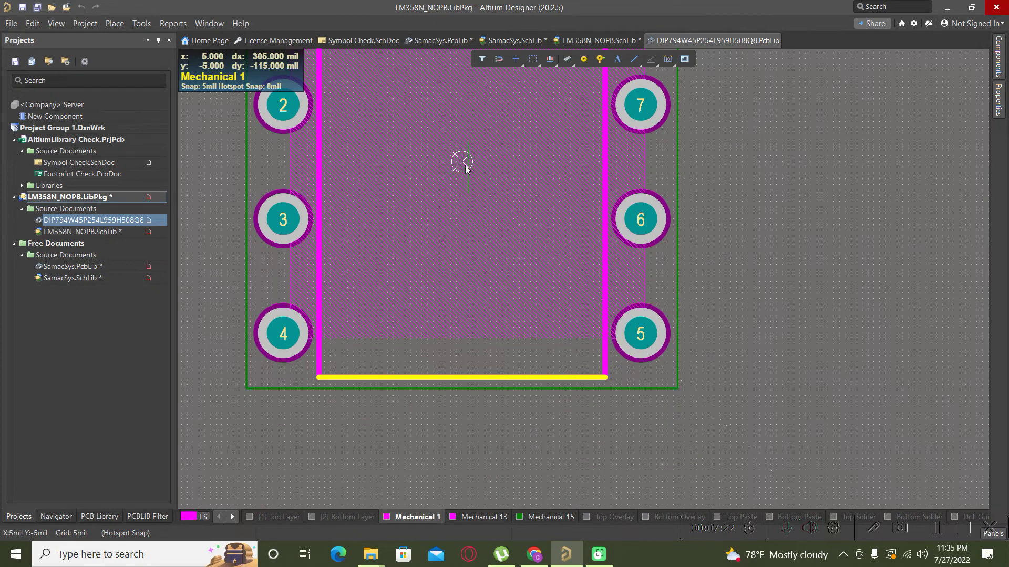
{"action": "left_click", "coordinate": [463, 163]}
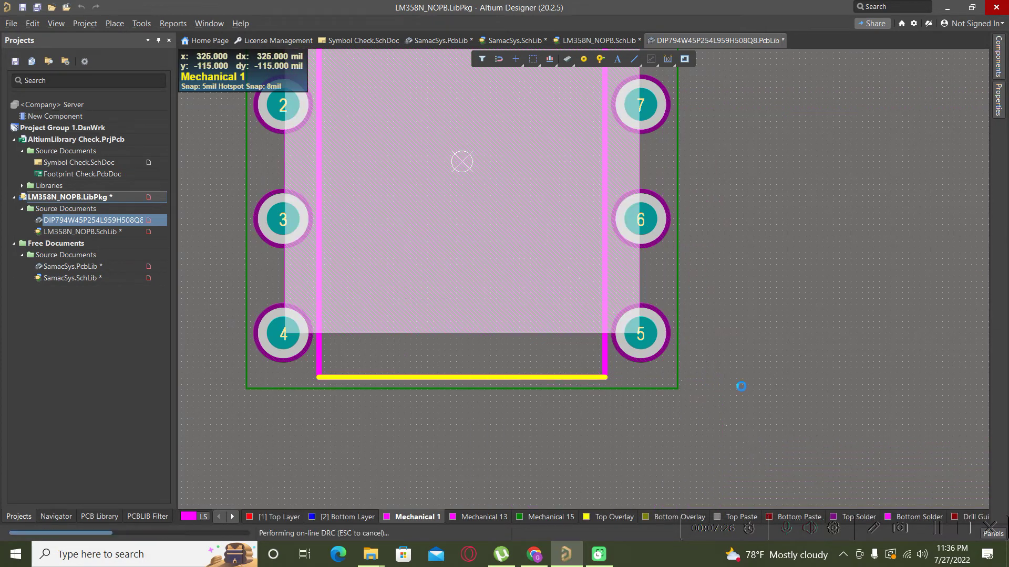
Examine how the placed 3D body sits on the footprint pads by switching to 3D and tilting the model
{"action": "scroll", "coordinate": [751, 388], "scroll_direction": "down", "scroll_amount": 2}
{"action": "scroll", "coordinate": [608, 385], "scroll_direction": "down", "scroll_amount": 1}
{"action": "scroll", "coordinate": [601, 411], "scroll_direction": "down", "scroll_amount": 3, "text": "ctrl"}
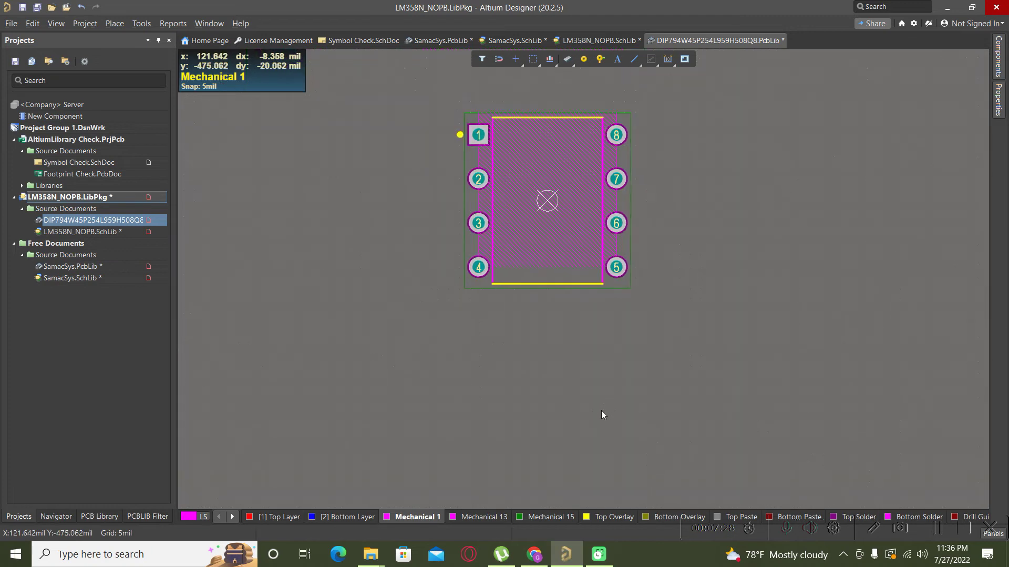
{"action": "scroll", "coordinate": [530, 141], "scroll_direction": "up", "scroll_amount": 2}
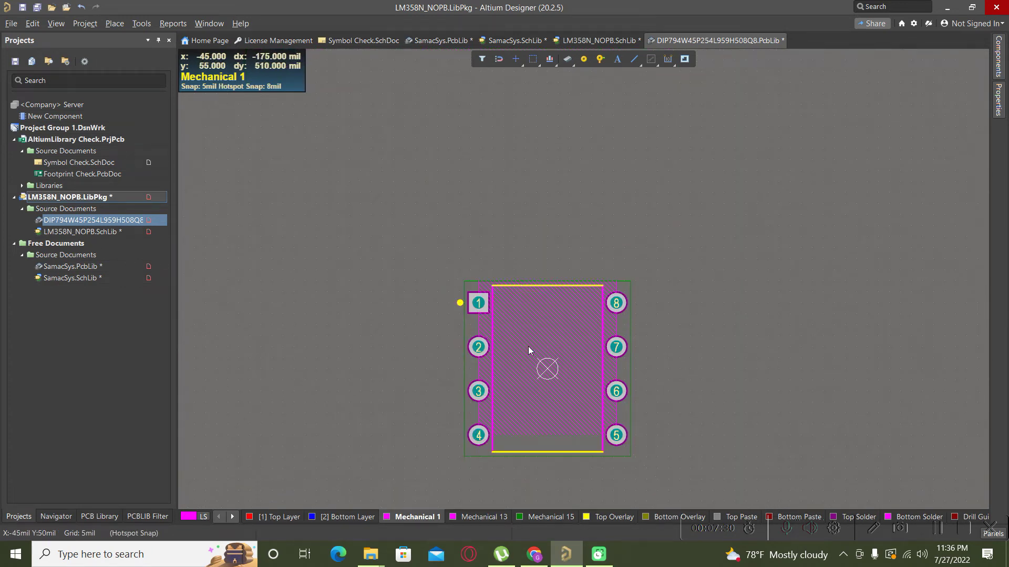
{"action": "key", "text": "3"}
{"action": "right_click_drag", "start_coordinate": [528, 345], "coordinate": [523, 343], "text": "shift"}
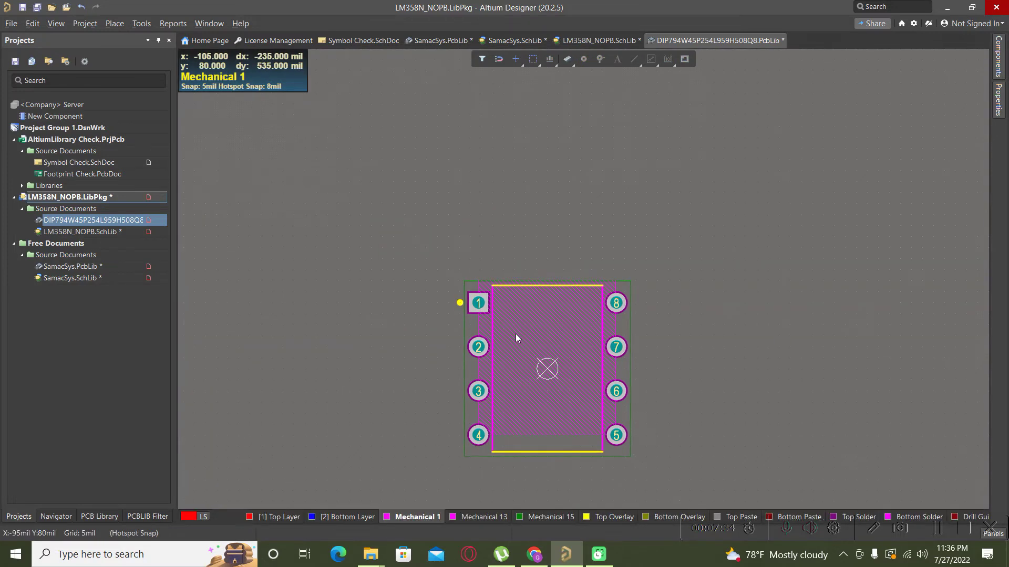
{"action": "key", "text": "3"}
{"action": "right_click_drag", "start_coordinate": [515, 333], "coordinate": [474, 305], "text": "shift"}
Set the NOPB 3D body's X rotation to 90 degrees
{"action": "left_click", "coordinate": [412, 215]}
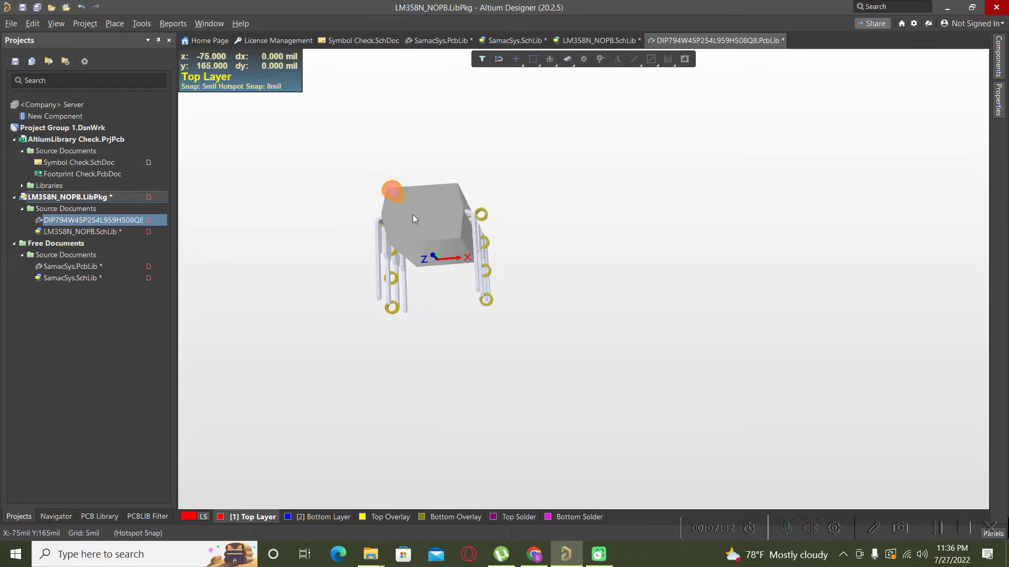
{"action": "double_click", "coordinate": [413, 219]}
{"action": "left_click", "coordinate": [875, 306]}
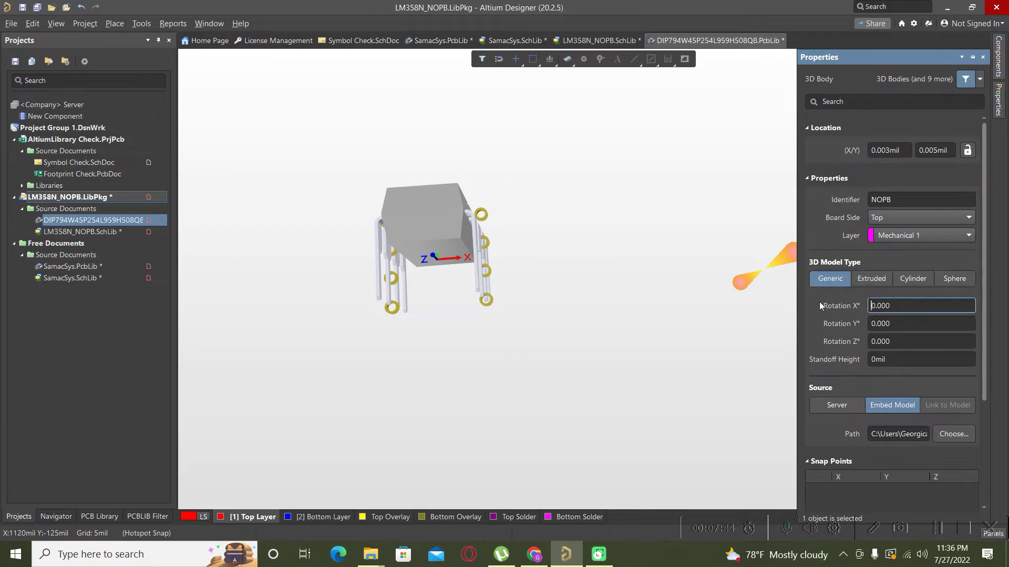
{"action": "double_click", "coordinate": [877, 305]}
{"action": "type", "text": "90"}
{"action": "key", "text": "Return"}
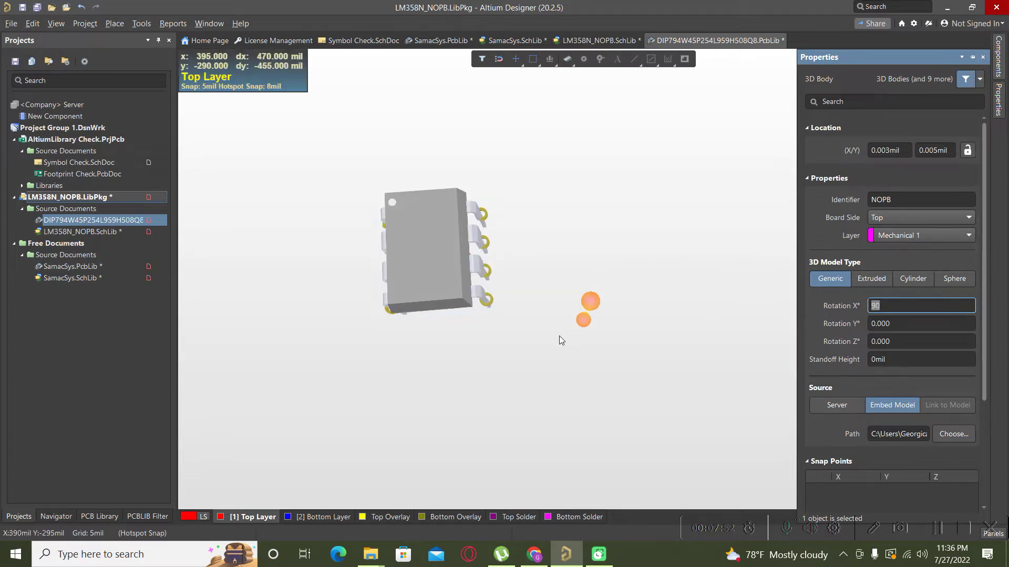
Set the NOPB 3D body's X rotation to 2 degrees
{"action": "type", "text": "2"}
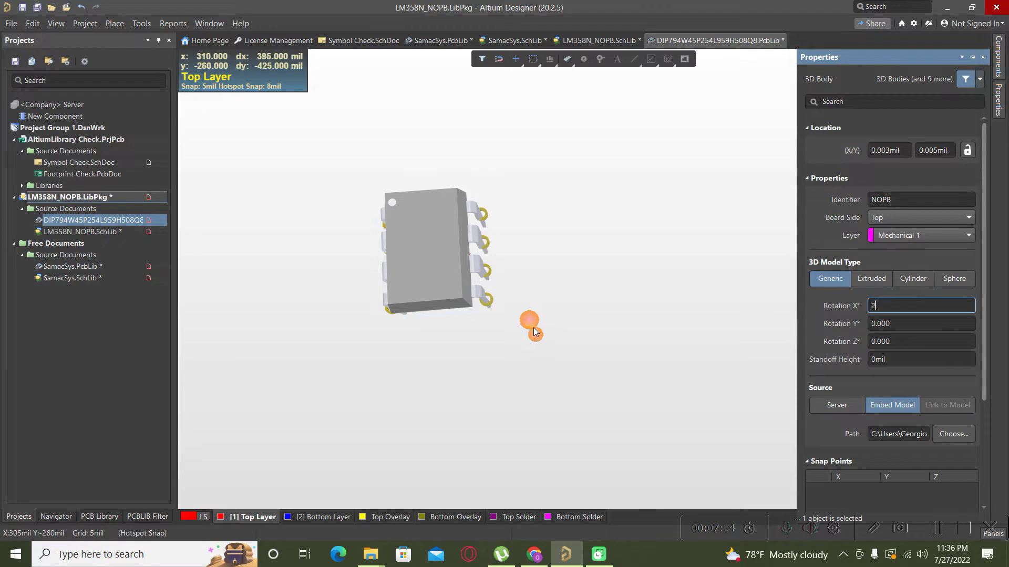
{"action": "key", "text": "Return"}
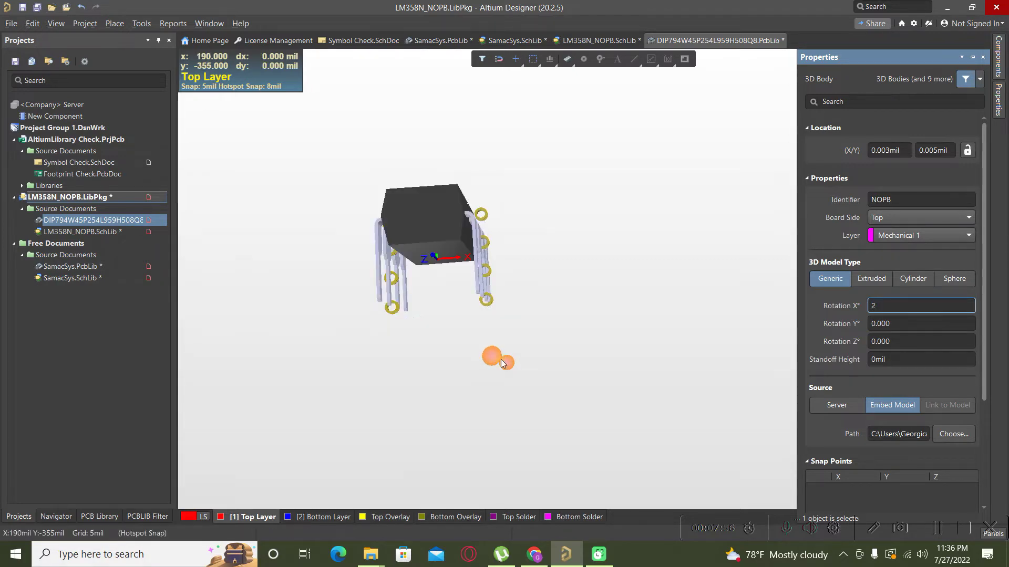
{"action": "left_click", "coordinate": [501, 359]}
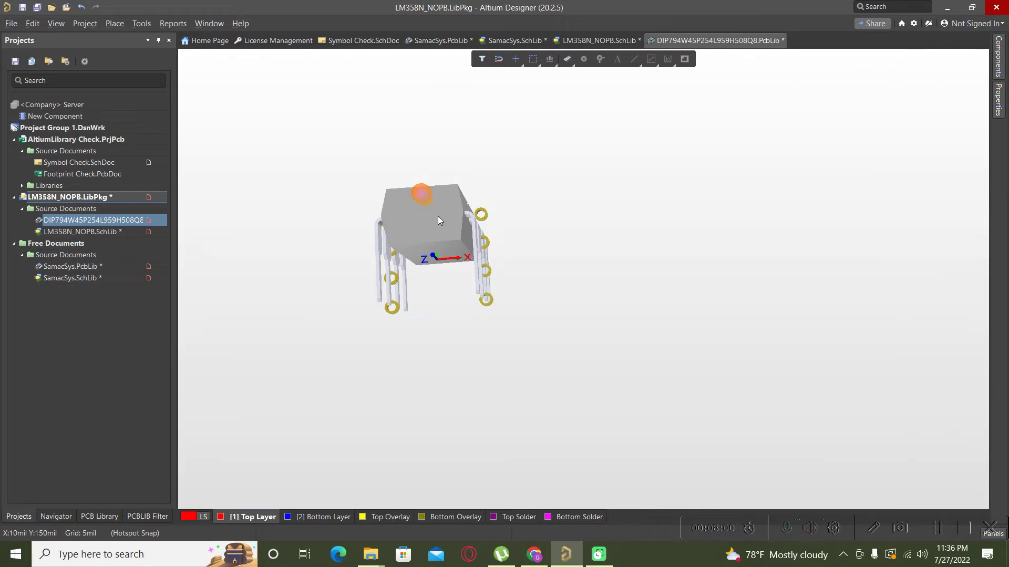
Select the NOPB 3D body again and restore its X rotation to 90 degrees
{"action": "left_click", "coordinate": [439, 220]}
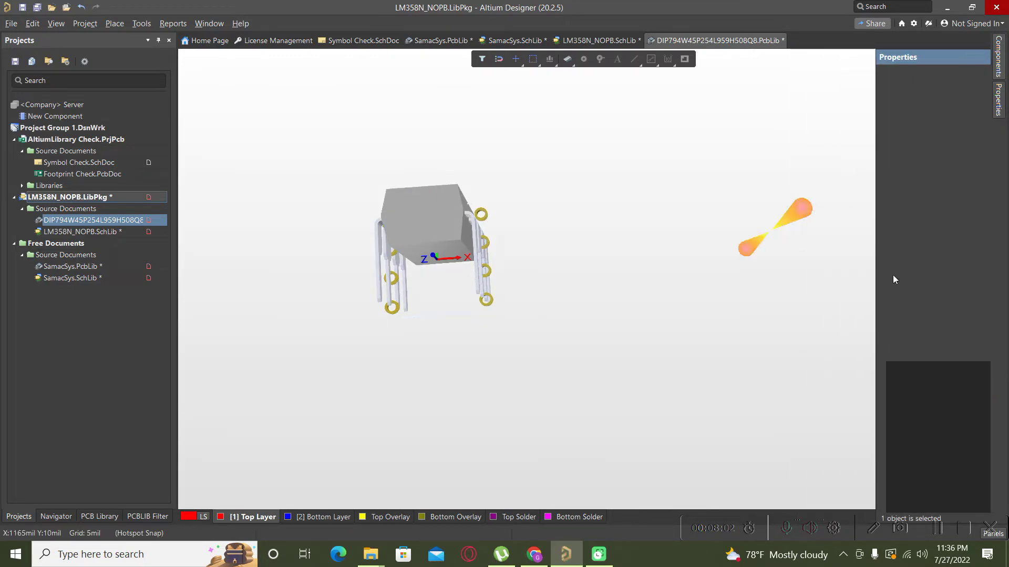
{"action": "left_click", "coordinate": [425, 221]}
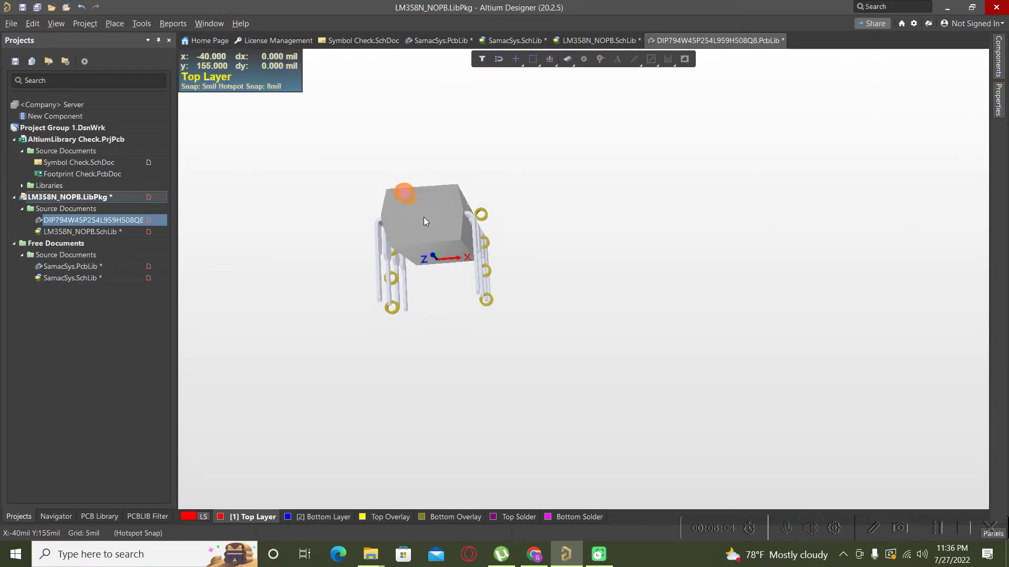
{"action": "left_click", "coordinate": [891, 305]}
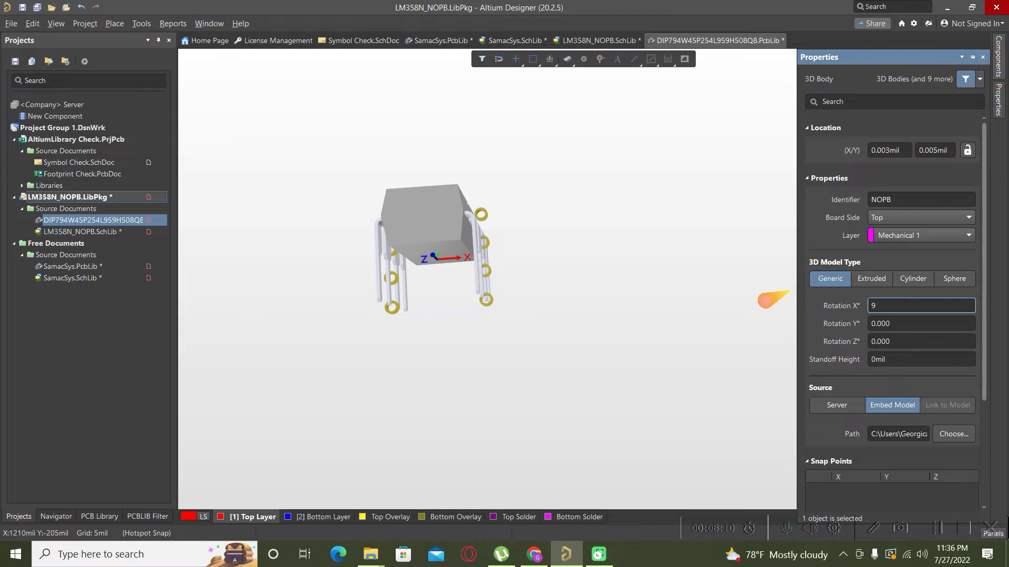
{"action": "key", "text": "Return"}
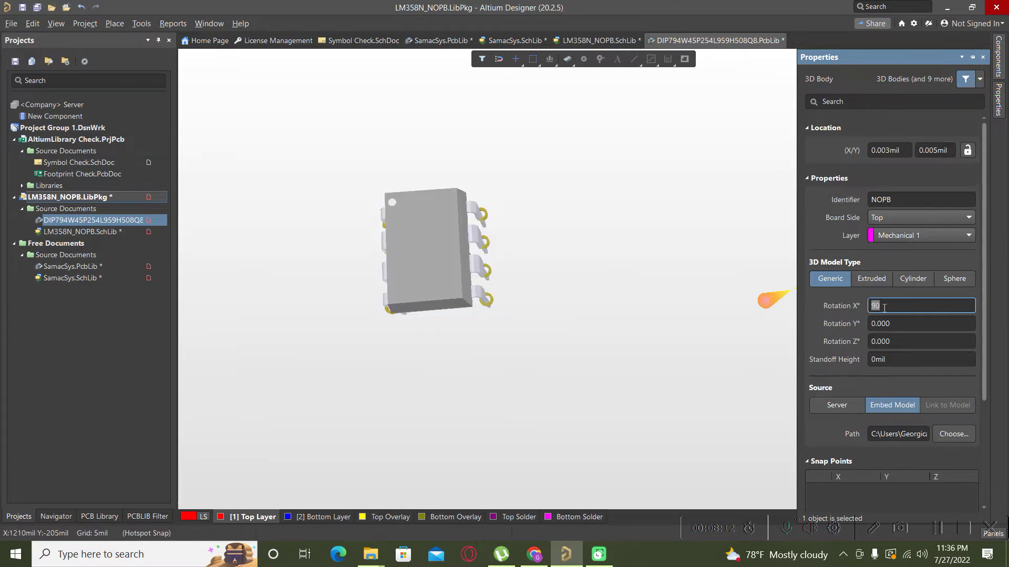
{"action": "left_click", "coordinate": [631, 299]}
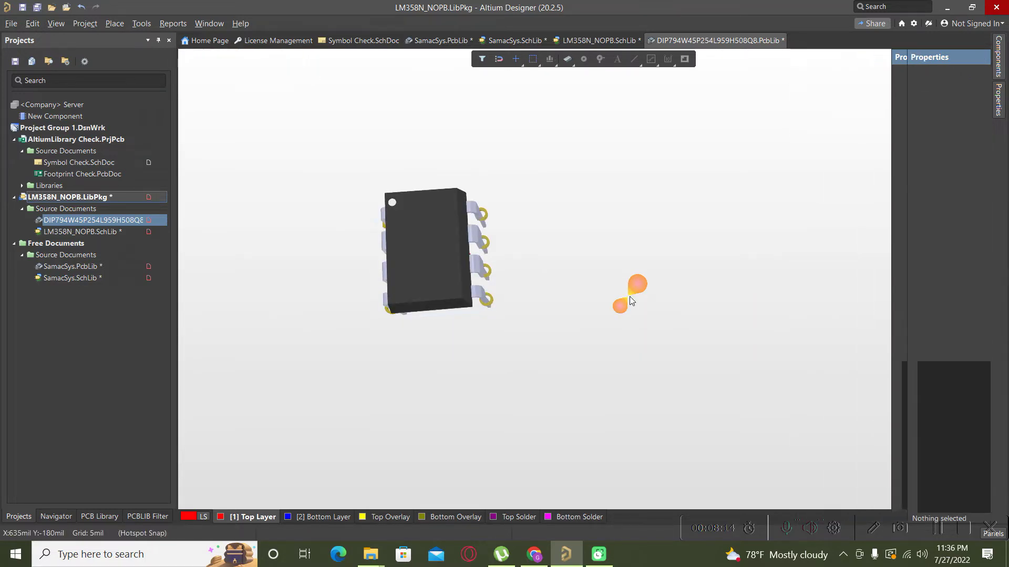
Return to the 2D view and move the 3D body so it is centred on the footprint's origin
{"action": "key", "text": "2"}
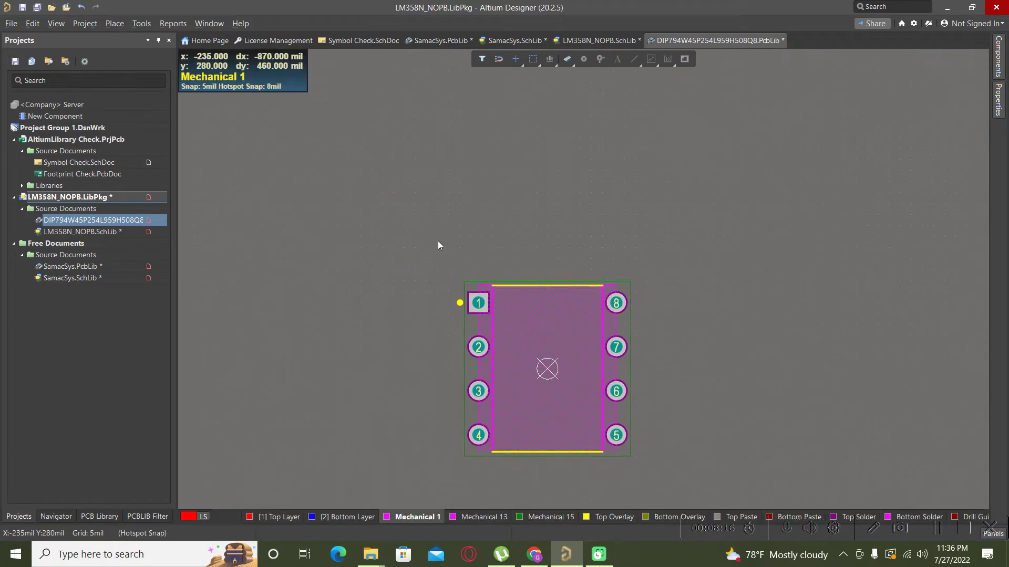
{"action": "right_click_drag", "start_coordinate": [447, 247], "coordinate": [427, 165]}
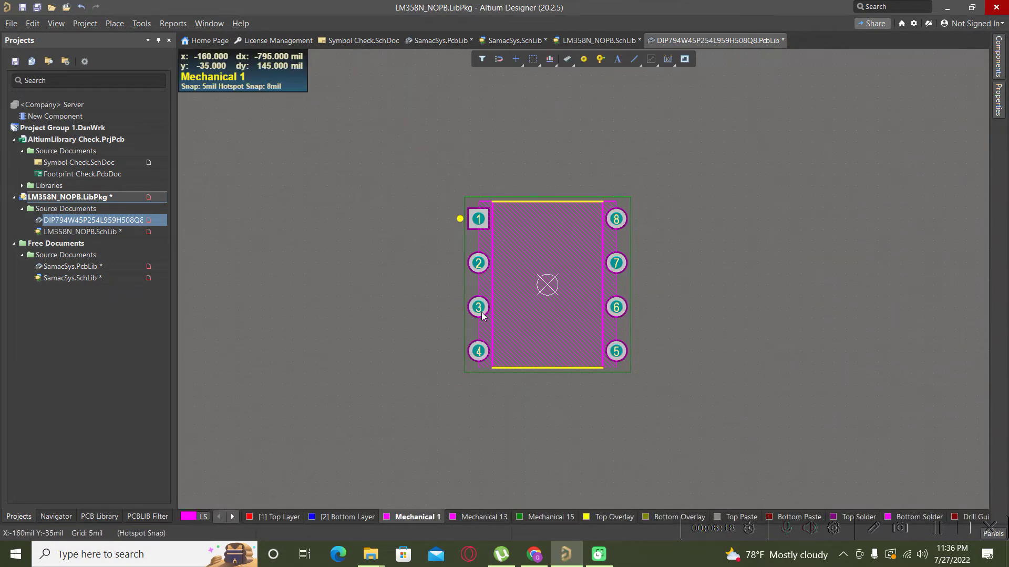
{"action": "scroll", "coordinate": [490, 349], "scroll_direction": "up", "scroll_amount": 4, "text": "ctrl"}
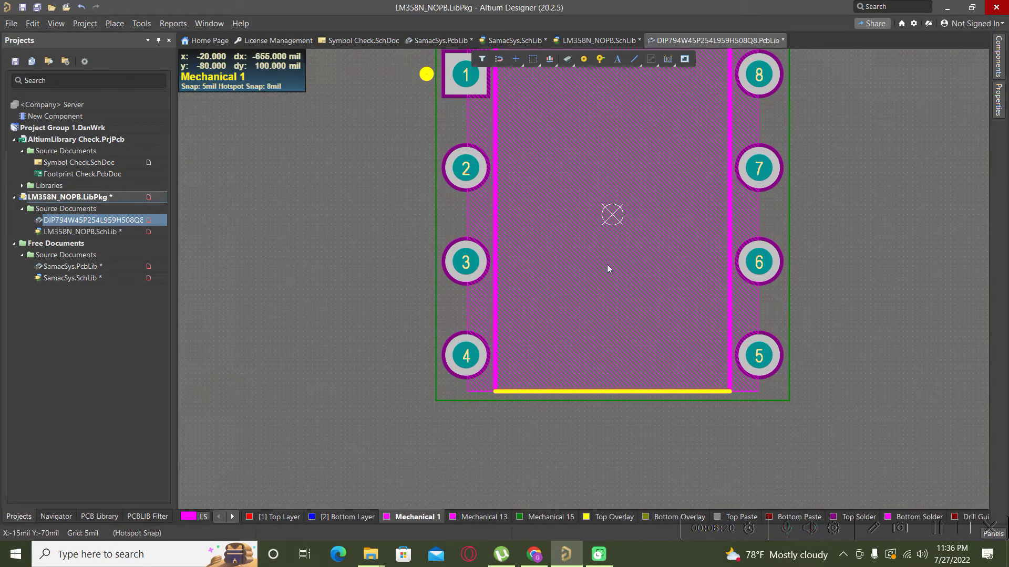
{"action": "left_click", "coordinate": [613, 236]}
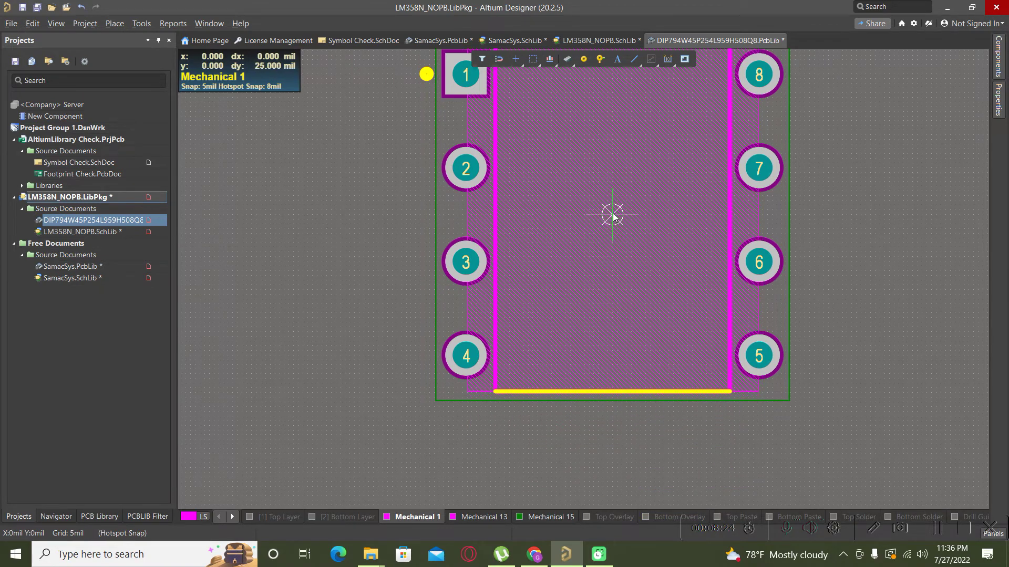
{"action": "left_click", "coordinate": [612, 215]}
{"action": "scroll", "coordinate": [427, 348], "scroll_direction": "down", "scroll_amount": 5}
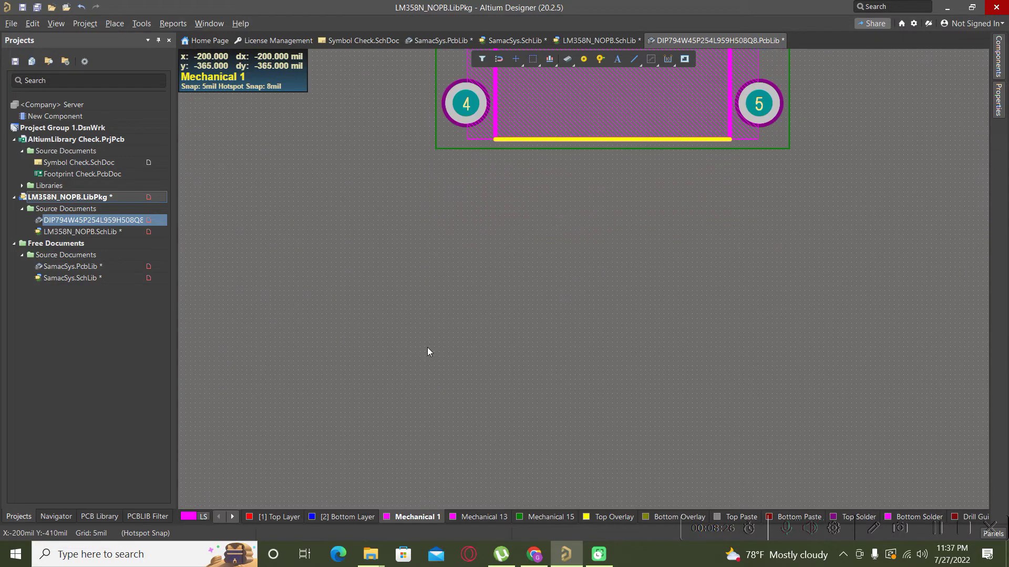
{"action": "scroll", "coordinate": [418, 354], "scroll_direction": "down", "scroll_amount": 1, "text": "ctrl"}
{"action": "scroll", "coordinate": [418, 355], "scroll_direction": "down", "scroll_amount": 1, "text": "ctrl"}
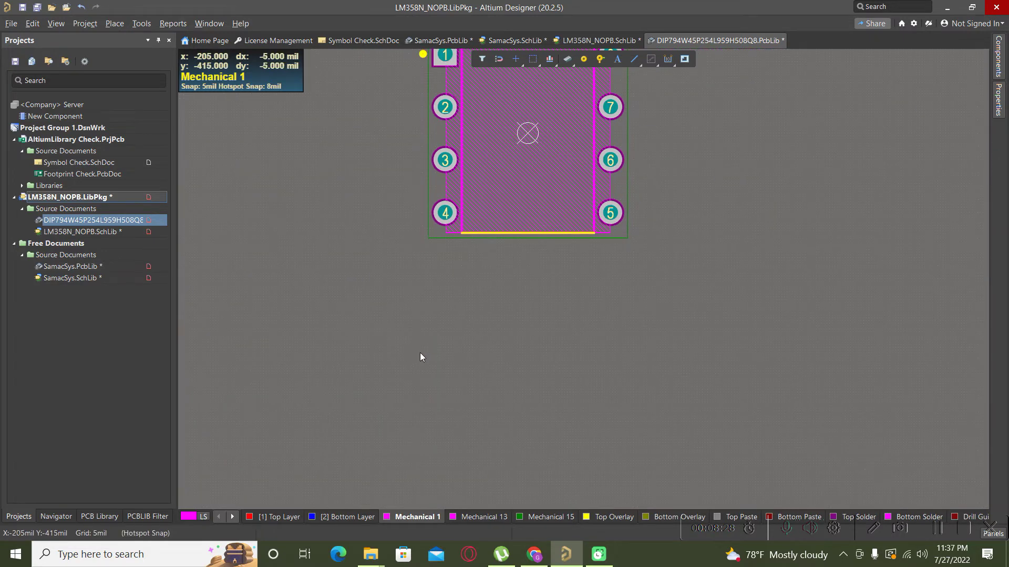
{"action": "scroll", "coordinate": [421, 352], "scroll_direction": "up", "scroll_amount": 2}
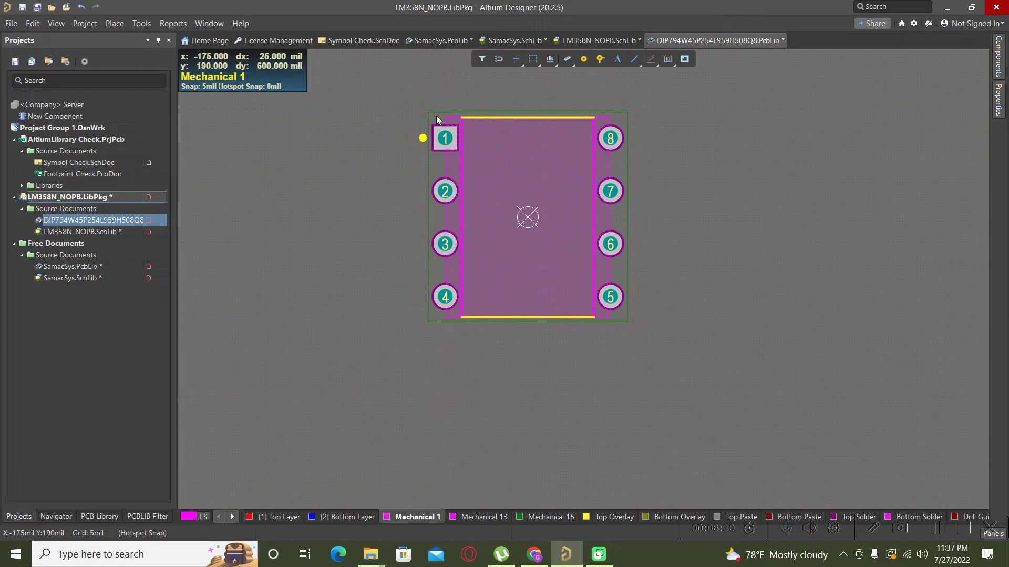
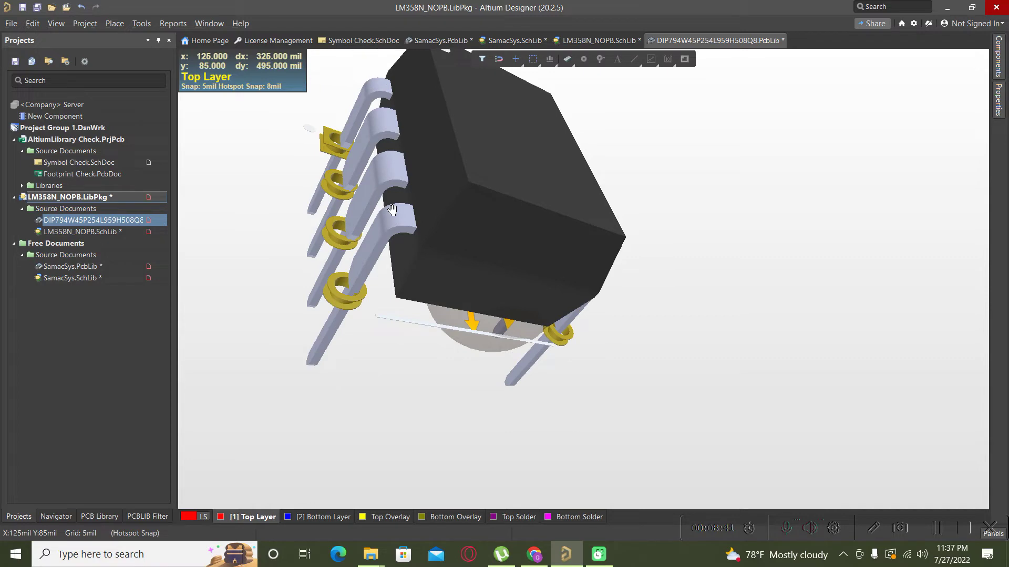
Examine how the 3D body's pins pass through the pads by tilting the 3D model before returning to 2D
{"action": "left_click_drag", "start_coordinate": [392, 210], "coordinate": [626, 95]}
{"action": "key", "text": "l"}
{"action": "key", "text": "2"}
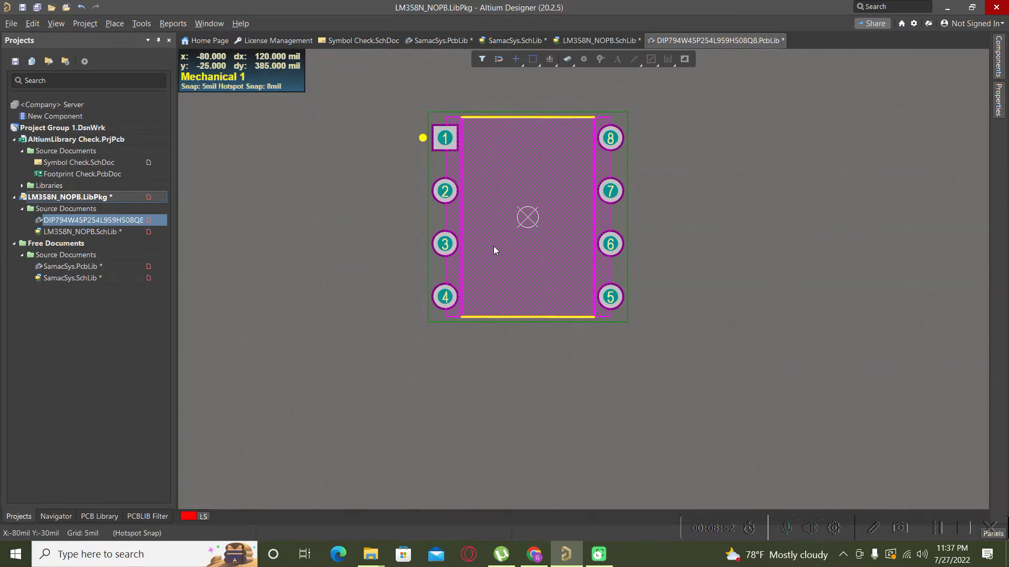
Shift the 3D body slightly toward the footprint's lower edge and check the pin alignment from below in 3D
{"action": "left_click", "coordinate": [509, 291]}
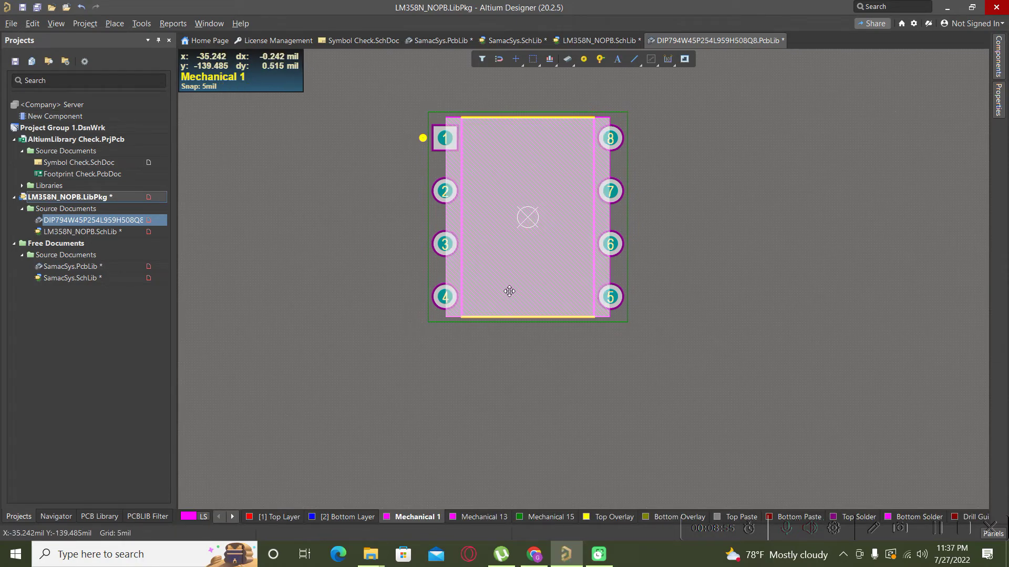
{"action": "left_click_drag", "start_coordinate": [510, 291], "coordinate": [510, 294]}
{"action": "key", "text": "3"}
{"action": "right_click_drag", "start_coordinate": [509, 295], "coordinate": [509, 295], "text": "shift"}
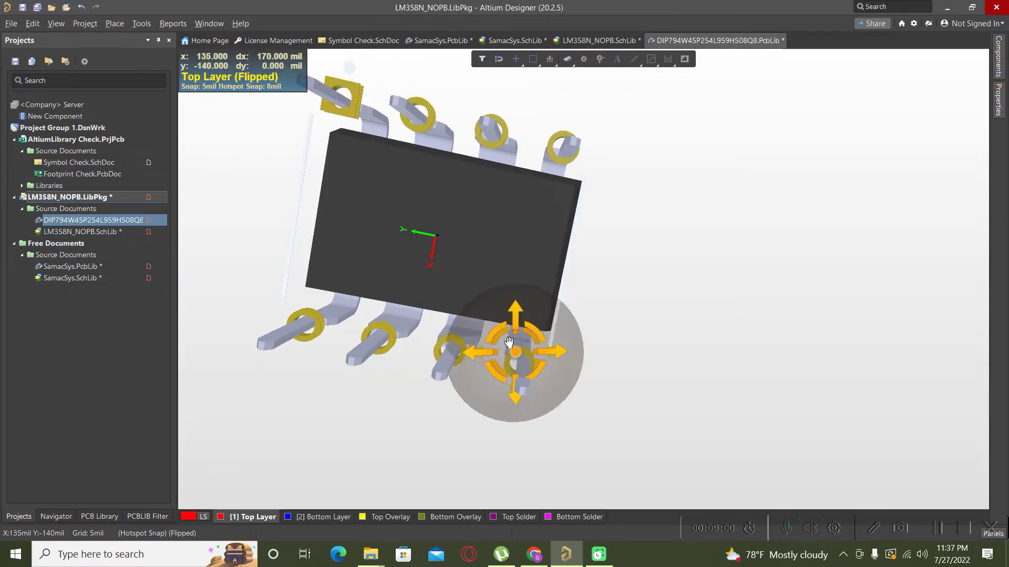
{"action": "right_click_drag", "start_coordinate": [523, 351], "coordinate": [615, 175], "text": "shift"}
Shift the 3D body about 10 mil toward the footprint's upper edge and check its pins in 3D
{"action": "key", "text": "2"}
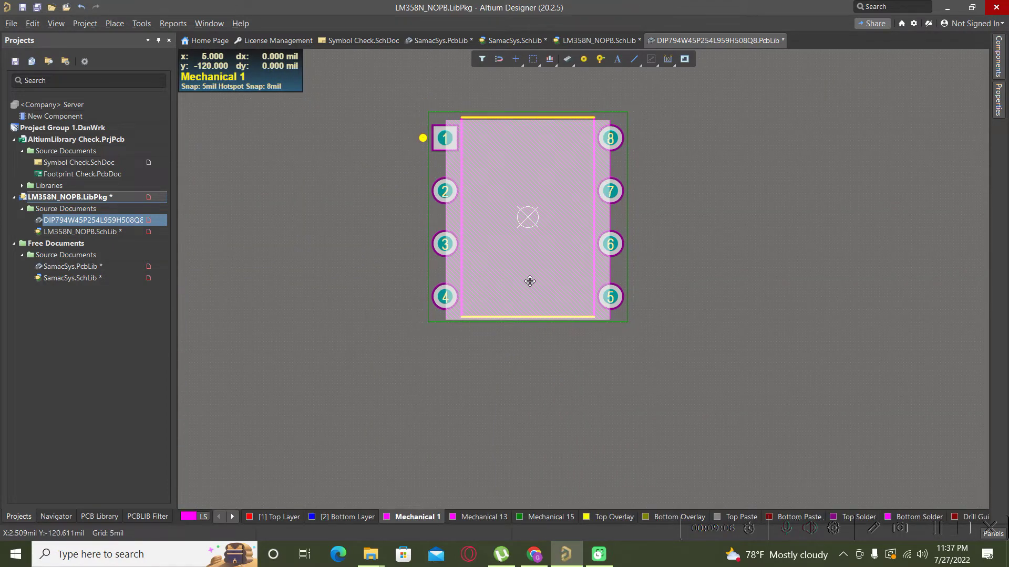
{"action": "left_click_drag", "start_coordinate": [530, 281], "coordinate": [530, 275]}
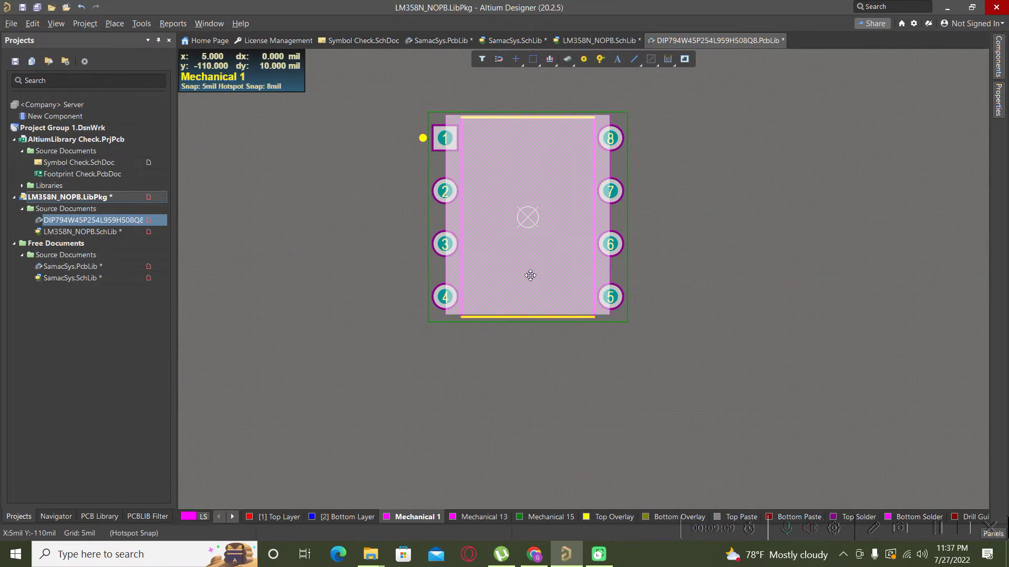
{"action": "key", "text": "3"}
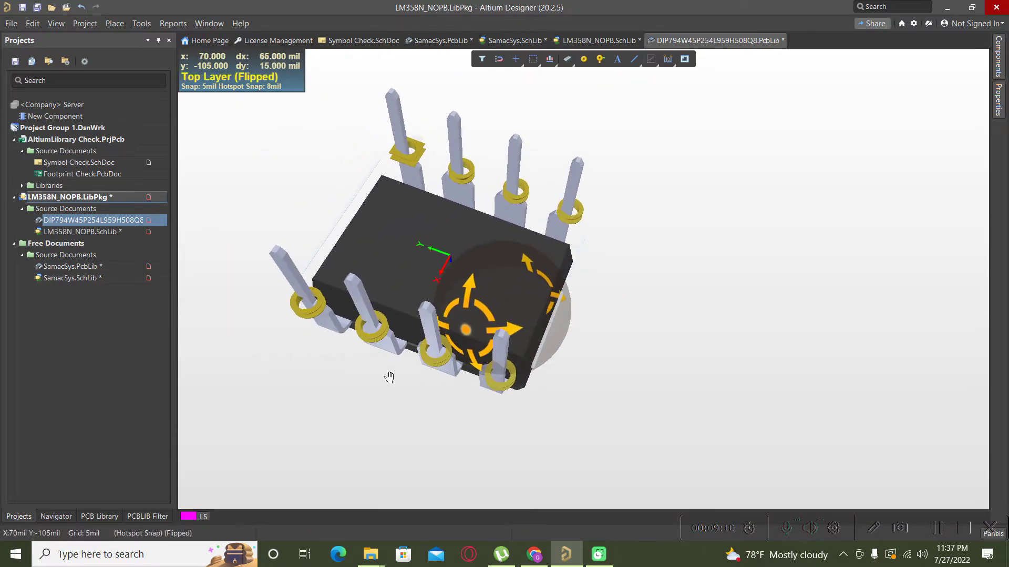
Recentre the 3D body on the footprint's origin in 2D and inspect its pins in the pads from several 3D angles
{"action": "key", "text": "2"}
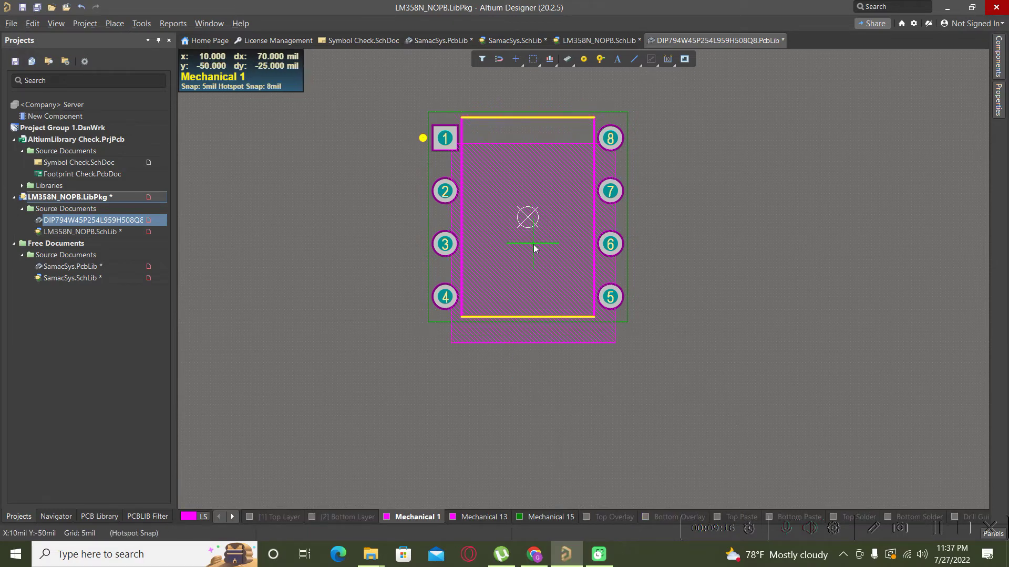
{"action": "left_click_drag", "start_coordinate": [534, 244], "coordinate": [527, 219]}
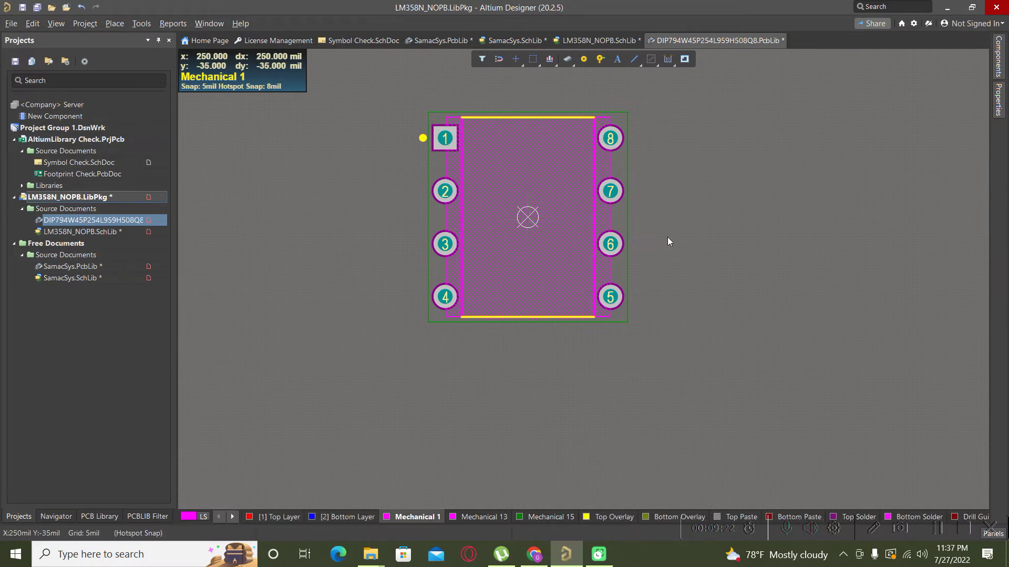
{"action": "key", "text": "3"}
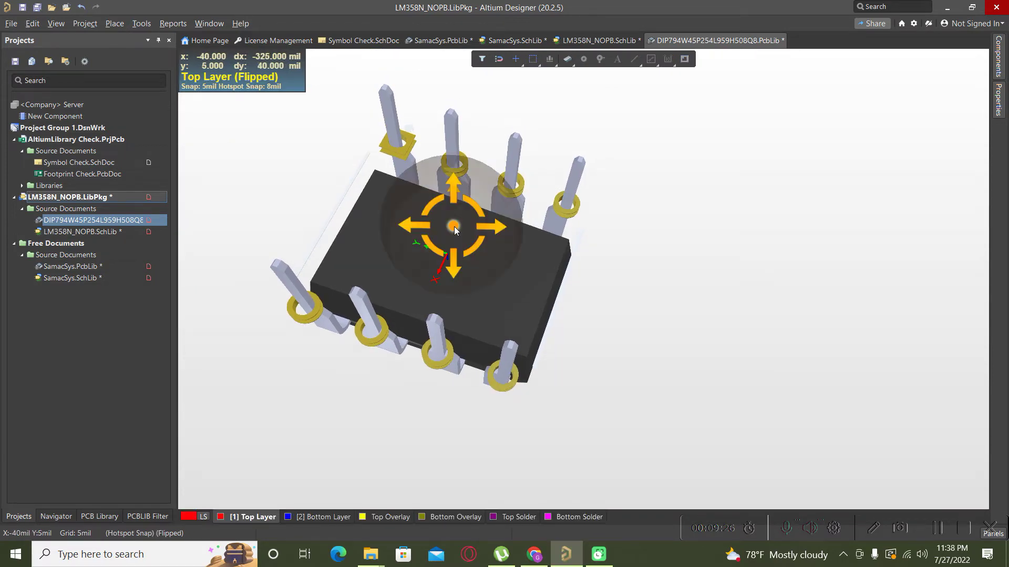
{"action": "right_click_drag", "start_coordinate": [453, 228], "coordinate": [346, 322], "text": "shift"}
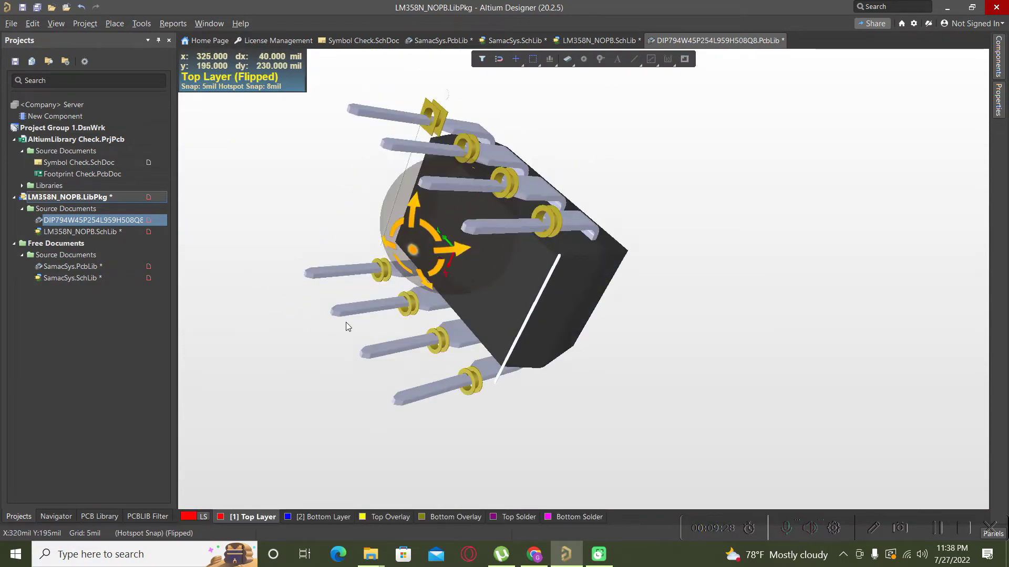
{"action": "right_click_drag", "start_coordinate": [569, 240], "coordinate": [587, 257], "text": "shift"}
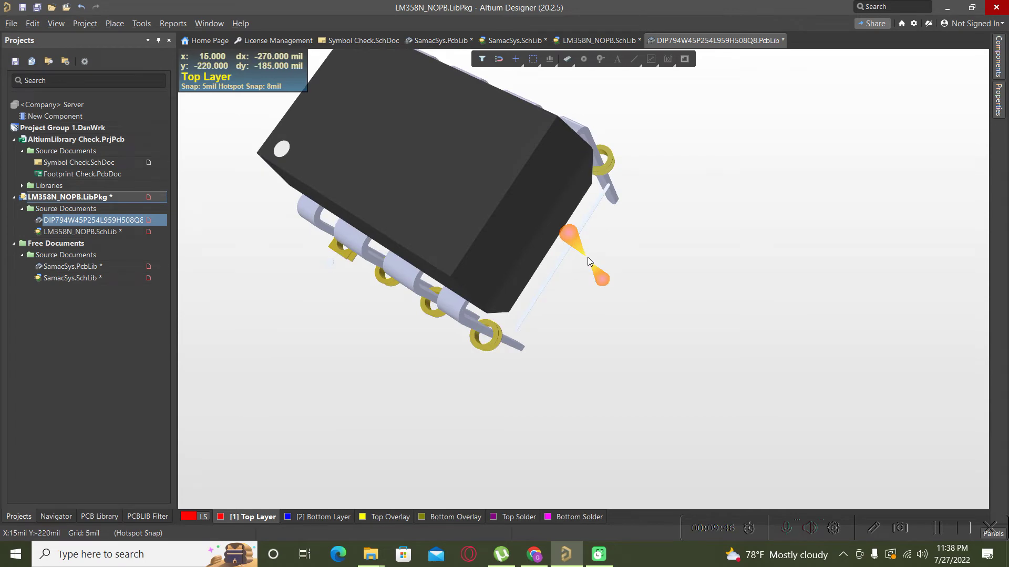
Return to the 2D view and start placing a text string with the text ".Designator"
{"action": "key", "text": "2"}
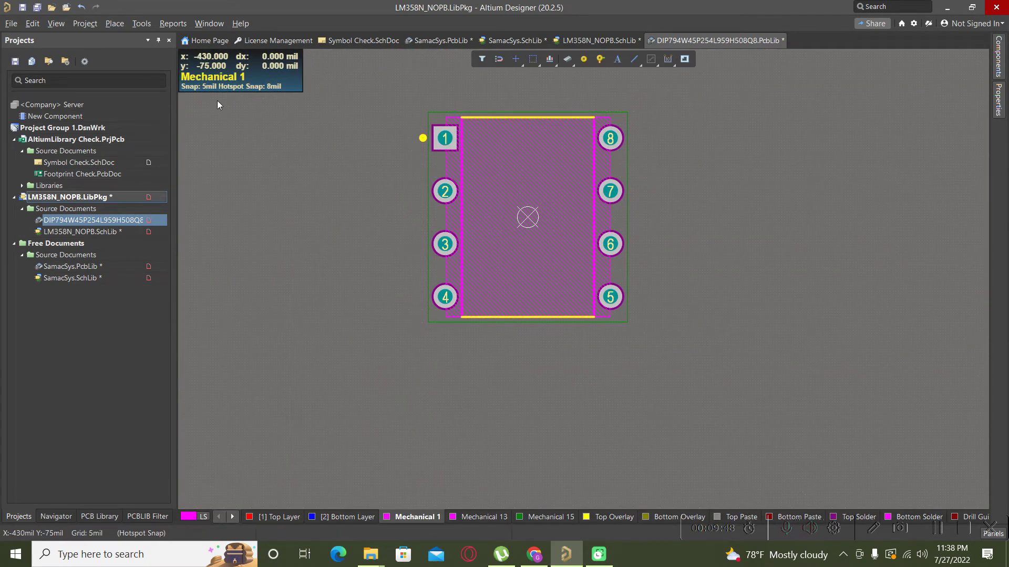
{"action": "left_click", "coordinate": [115, 23]}
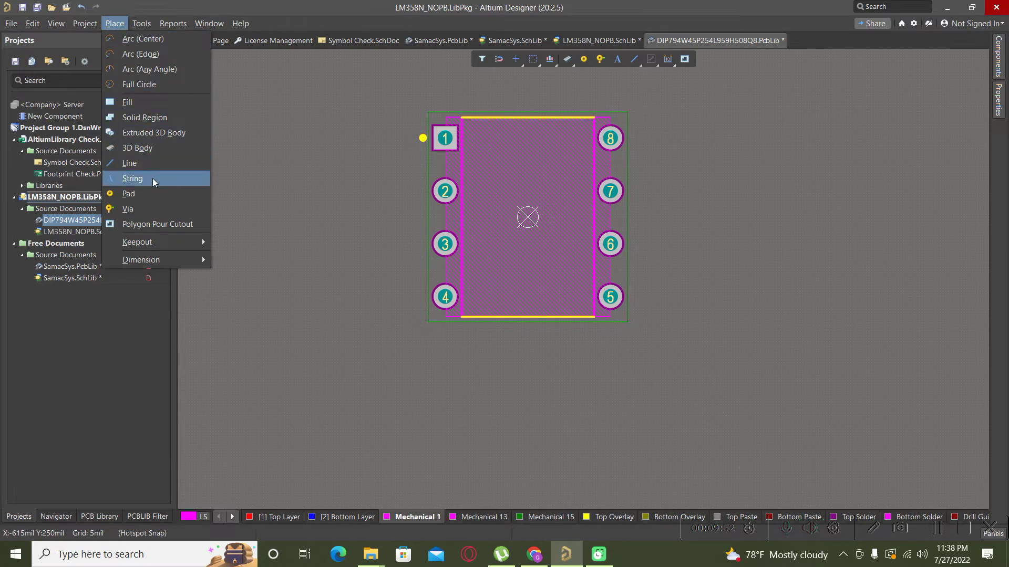
{"action": "key", "text": "Escape"}
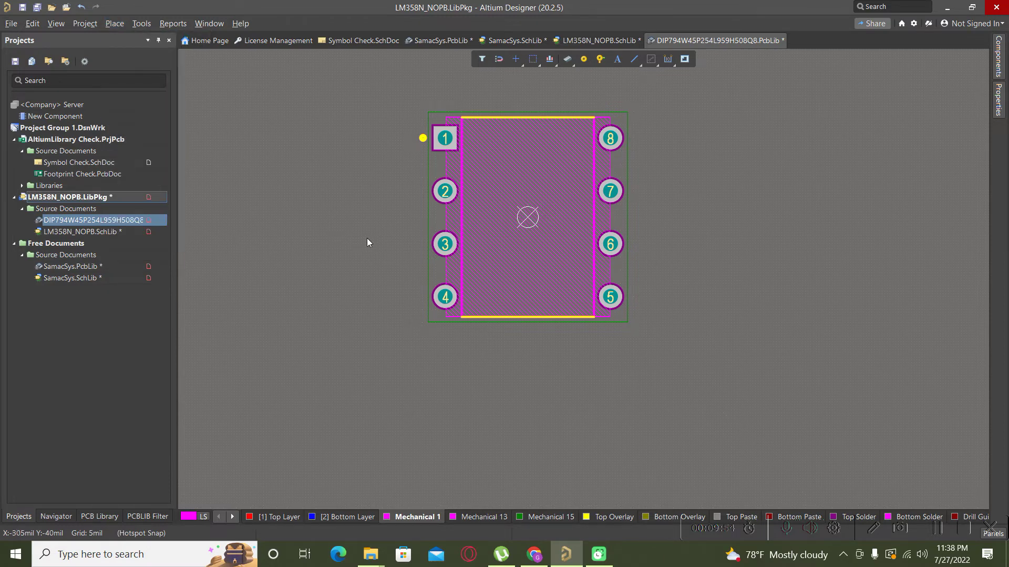
{"action": "key", "text": "Tab"}
{"action": "left_click", "coordinate": [897, 181]}
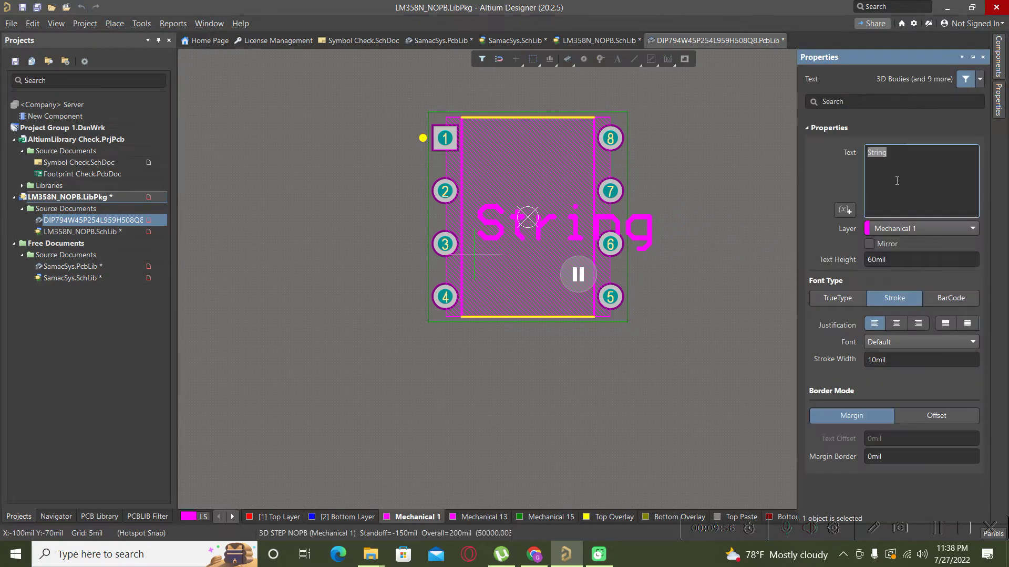
{"action": "key", "text": "BackSpace"}
Assign the ".Designator" string to the Mechanical 1 layer and set its text height to 30 mil
{"action": "left_click", "coordinate": [944, 233]}
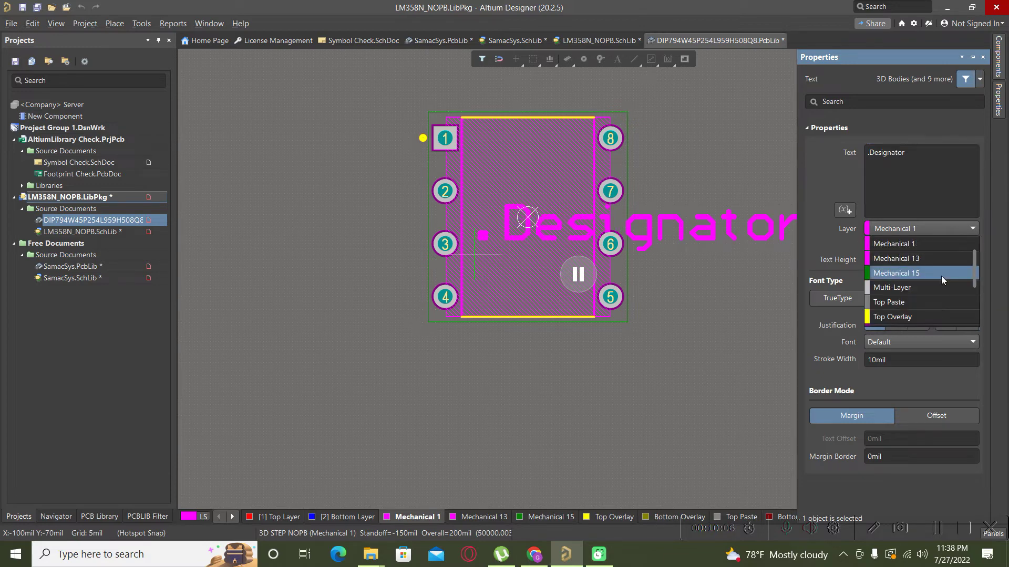
{"action": "scroll", "coordinate": [941, 276], "scroll_direction": "up", "scroll_amount": 2}
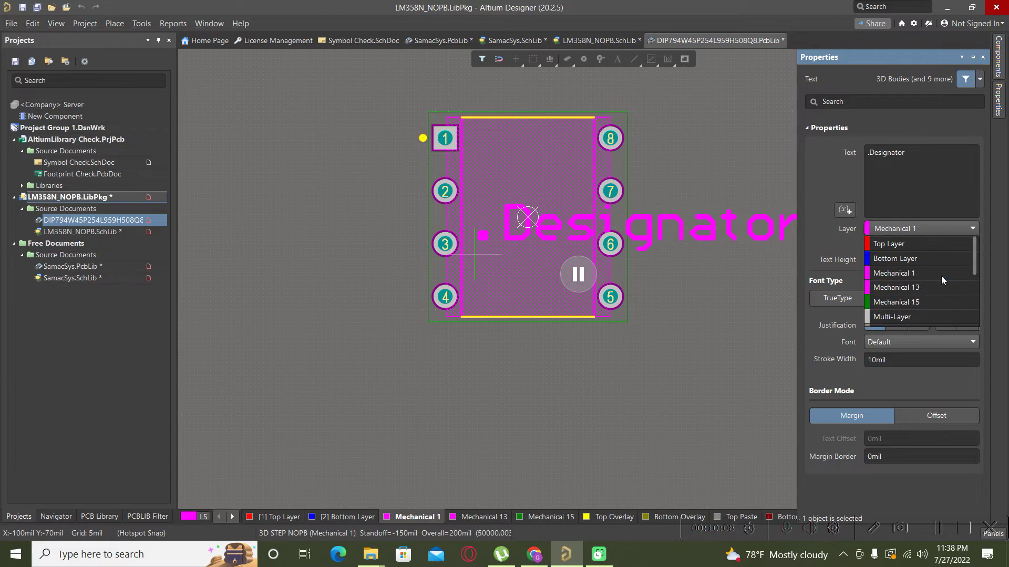
{"action": "left_click", "coordinate": [894, 278]}
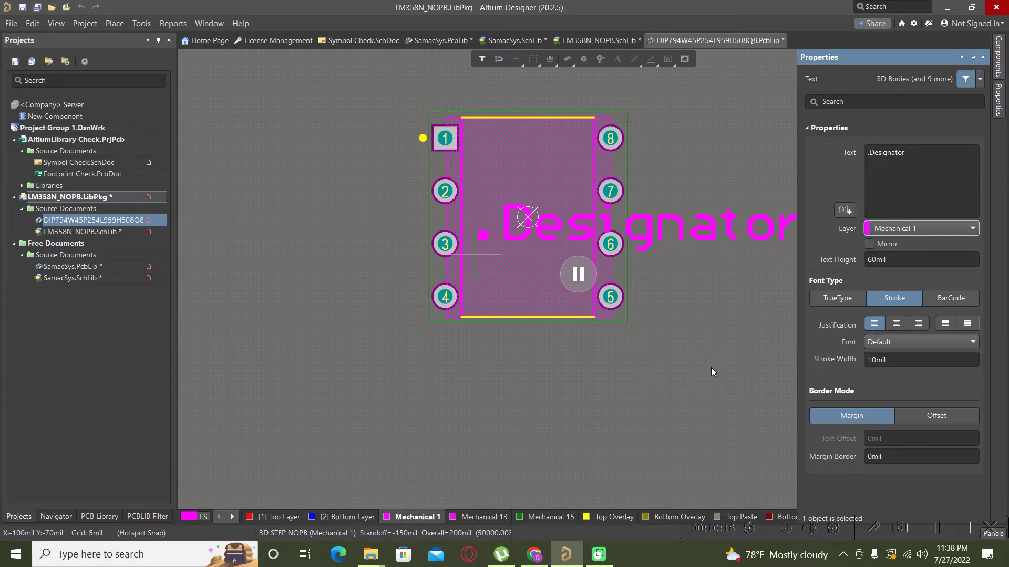
{"action": "left_click", "coordinate": [897, 265]}
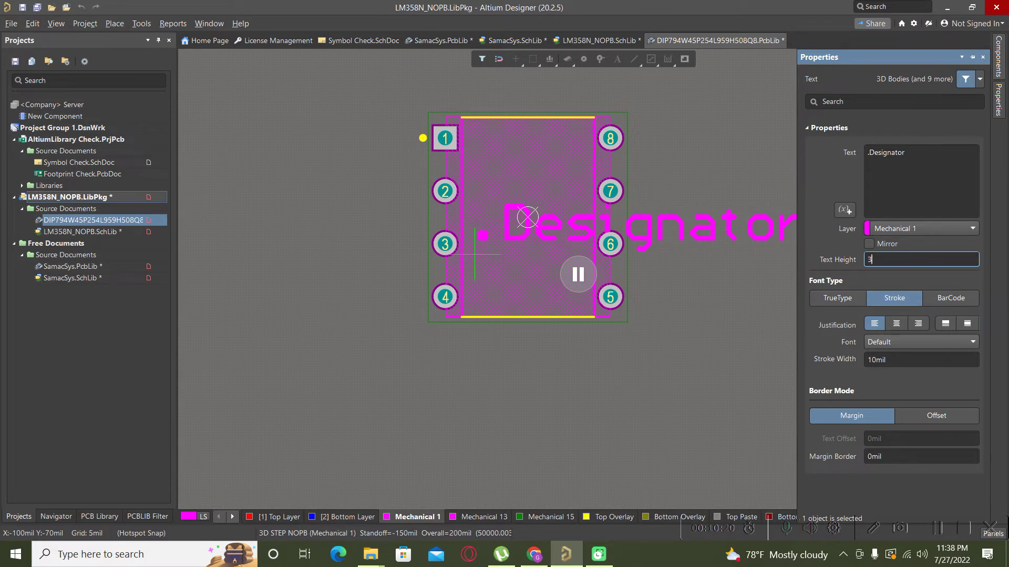
{"action": "type", "text": "30"}
{"action": "key", "text": "Return"}
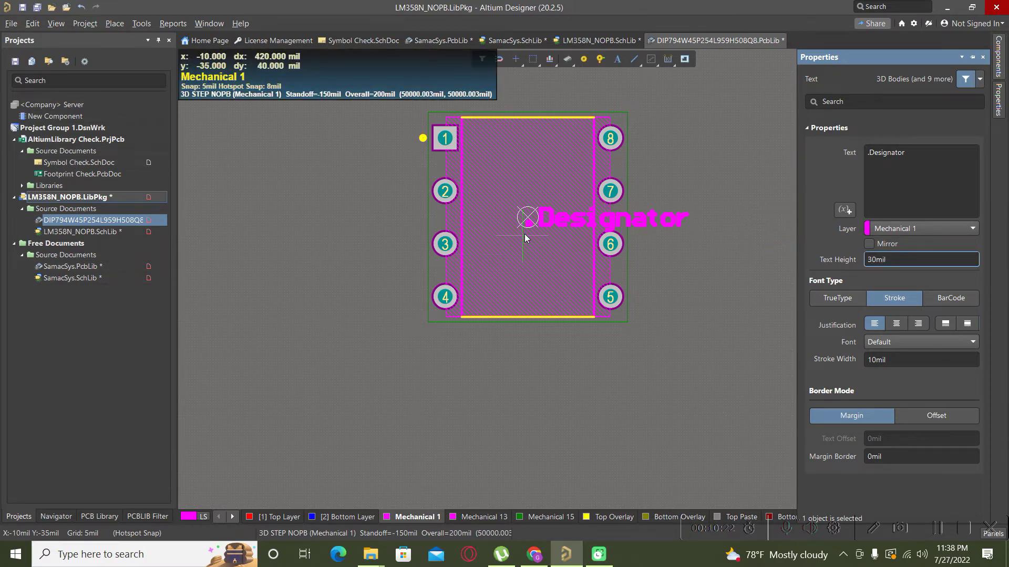
Rotate the ".Designator" string to vertical and place it along the middle of the footprint body
{"action": "key", "text": "space"}
{"action": "left_click_drag", "start_coordinate": [519, 232], "coordinate": [541, 293]}
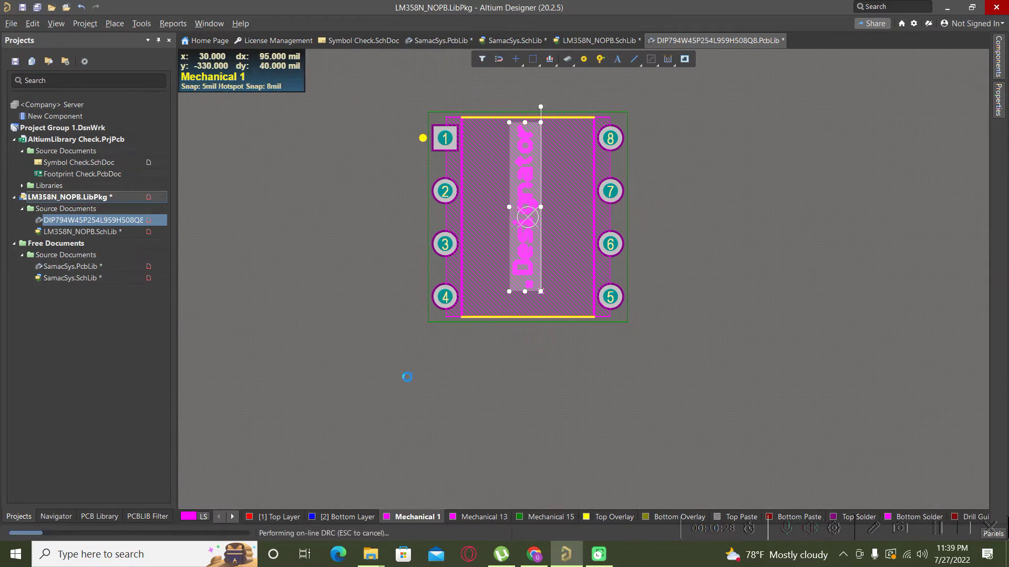
{"action": "left_click", "coordinate": [295, 354]}
Inspect the finished footprint and its 3D body from several angles in 3D, and return to the 2D view
{"action": "scroll", "coordinate": [295, 354], "scroll_direction": "down", "scroll_amount": 2, "text": "ctrl"}
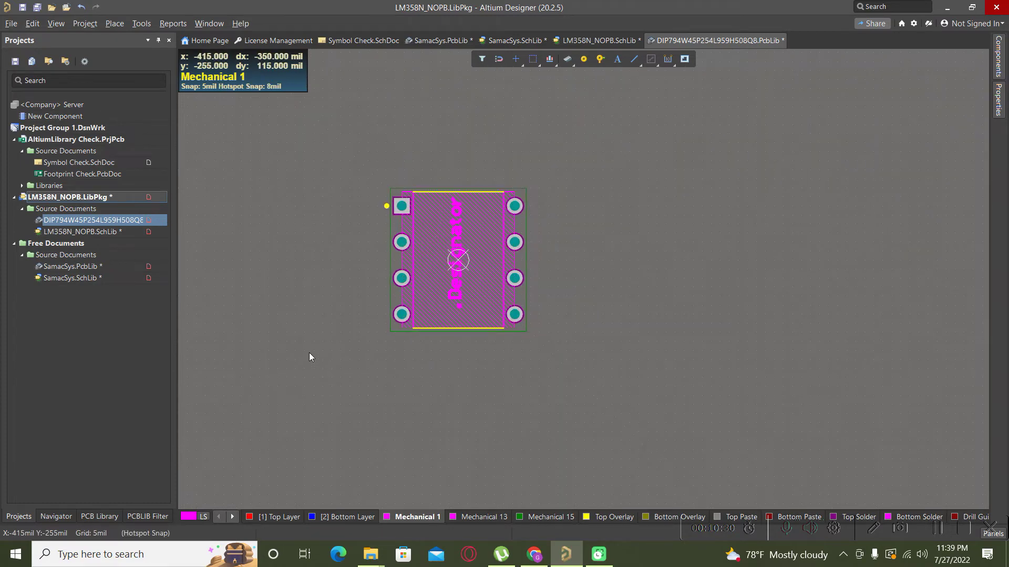
{"action": "key", "text": "3"}
{"action": "right_click_drag", "start_coordinate": [309, 352], "coordinate": [371, 328], "text": "shift"}
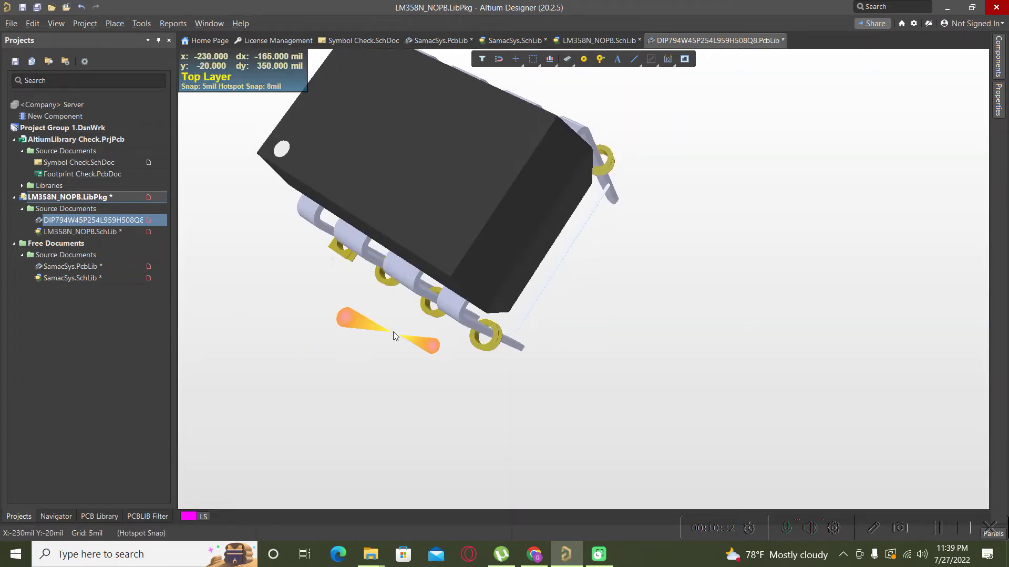
{"action": "right_click_drag", "start_coordinate": [441, 258], "coordinate": [380, 198], "text": "shift"}
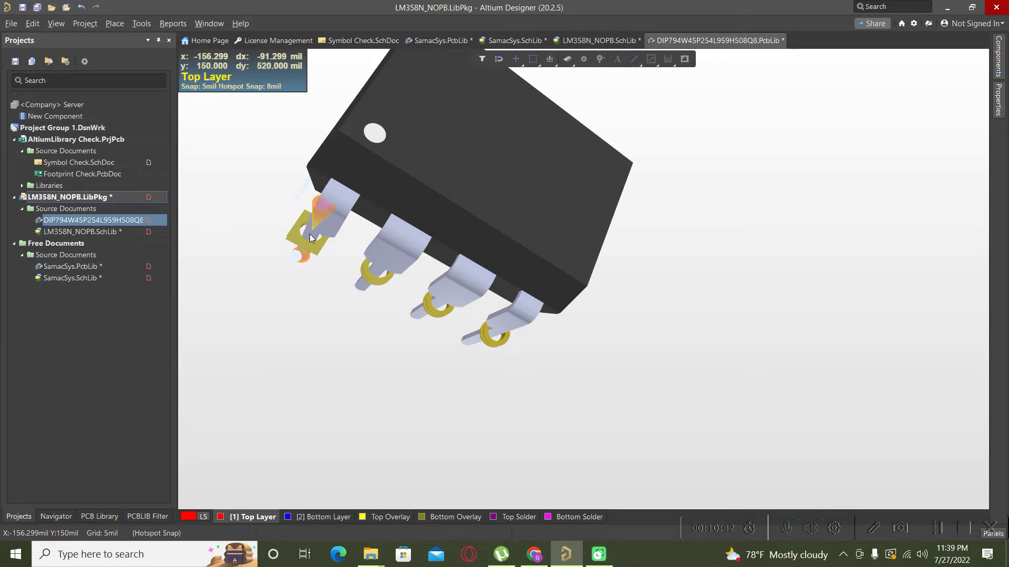
{"action": "key", "text": "2"}
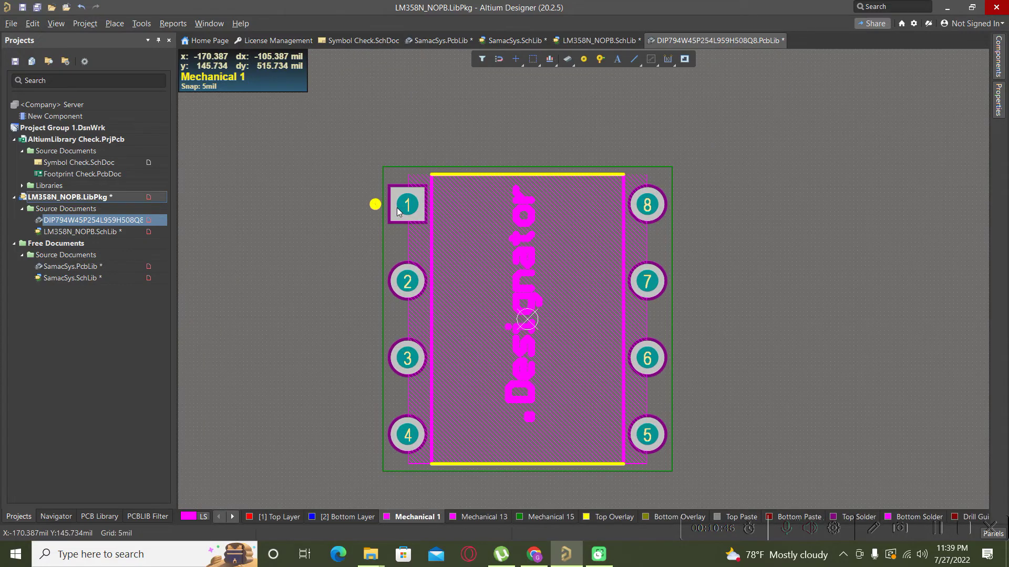
{"action": "scroll", "coordinate": [398, 211], "scroll_direction": "up", "scroll_amount": 4, "text": "ctrl"}
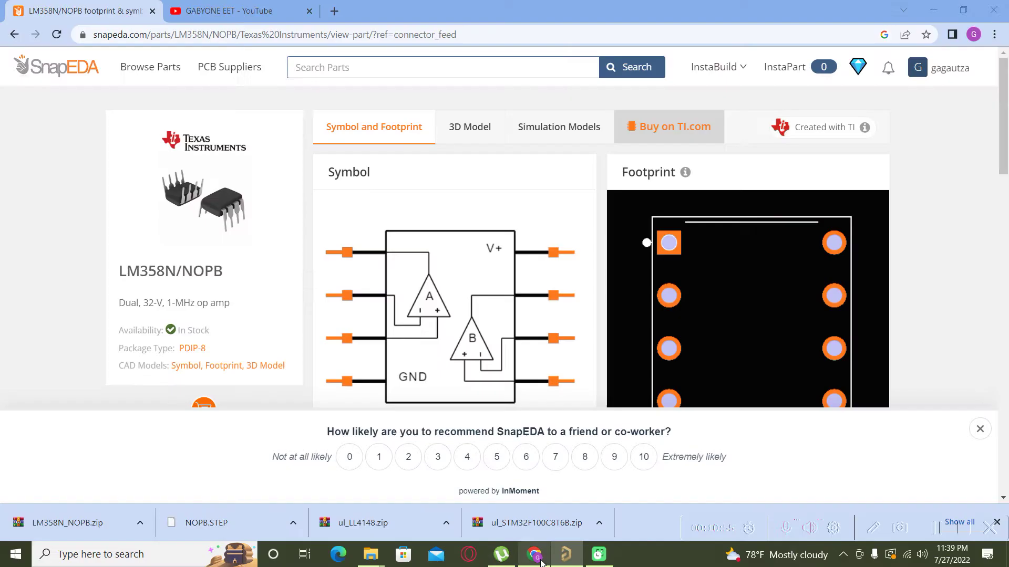
Switch to the SnapEDA site in Chrome and search for the part BAS28
{"action": "left_click", "coordinate": [534, 554]}
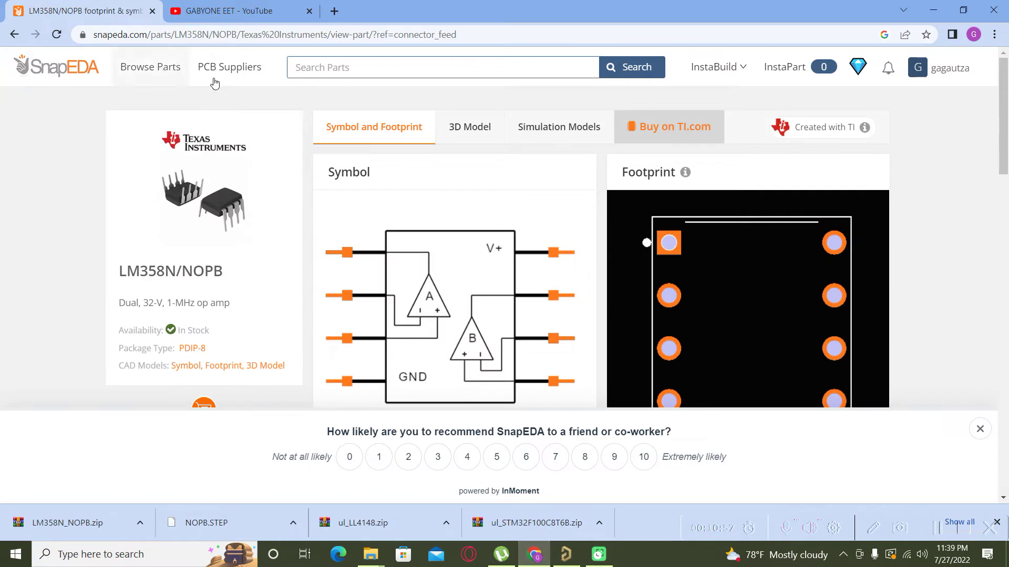
{"action": "left_click", "coordinate": [315, 70]}
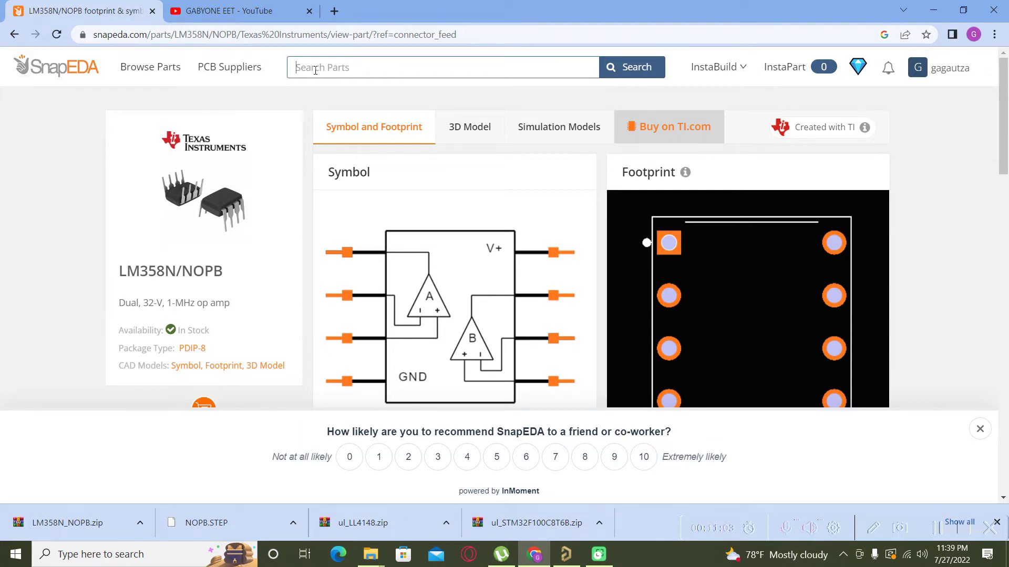
{"action": "type", "text": "S"}
{"action": "key", "text": "BackSpace"}
{"action": "type", "text": "BAS28"}
{"action": "left_click", "coordinate": [626, 77]}
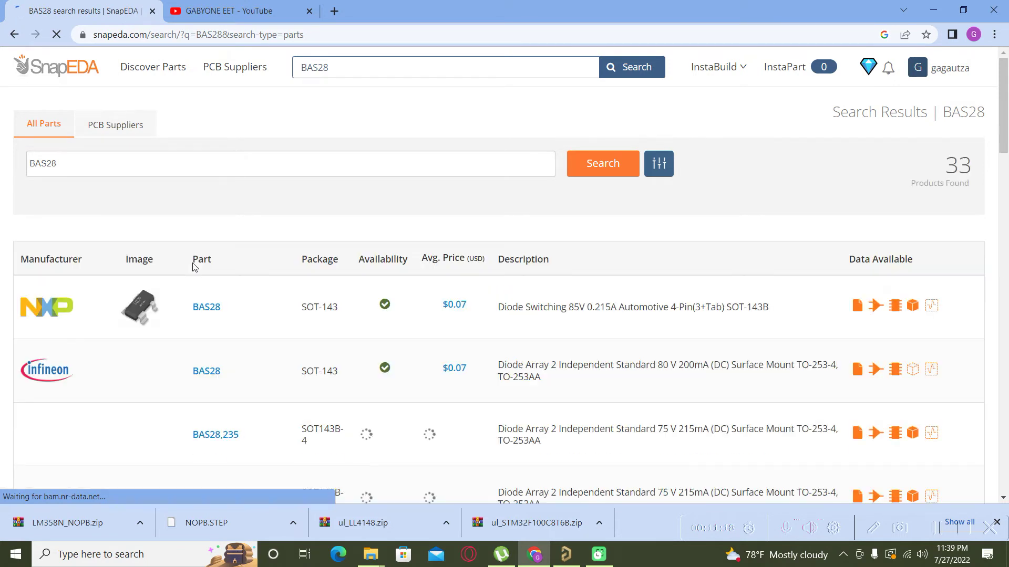
Open the NXP BAS28 part in SOT-143 package and download its symbol and footprint in Altium format
{"action": "scroll", "coordinate": [92, 298], "scroll_direction": "down", "scroll_amount": 3}
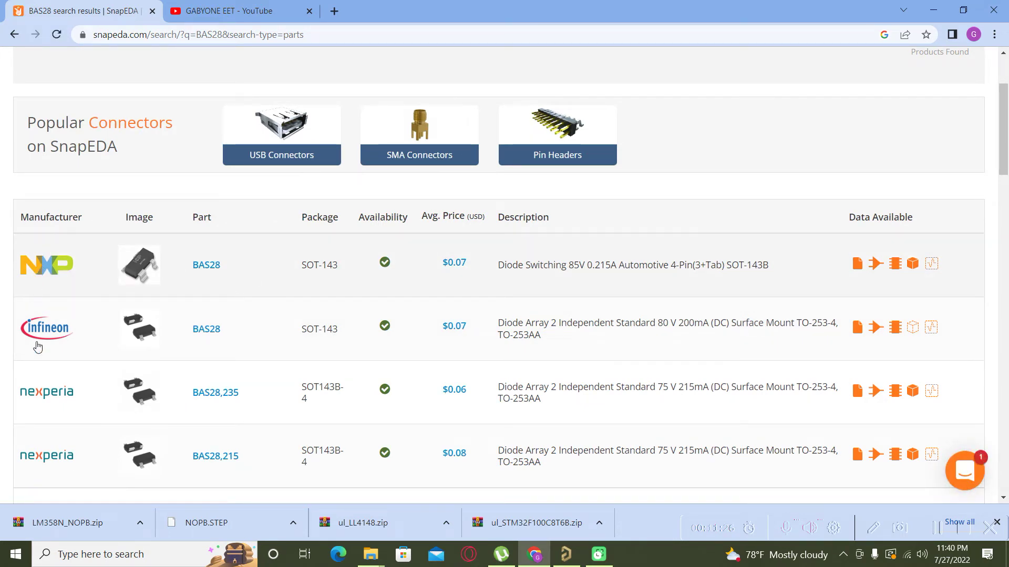
{"action": "scroll", "coordinate": [37, 347], "scroll_direction": "down", "scroll_amount": 1}
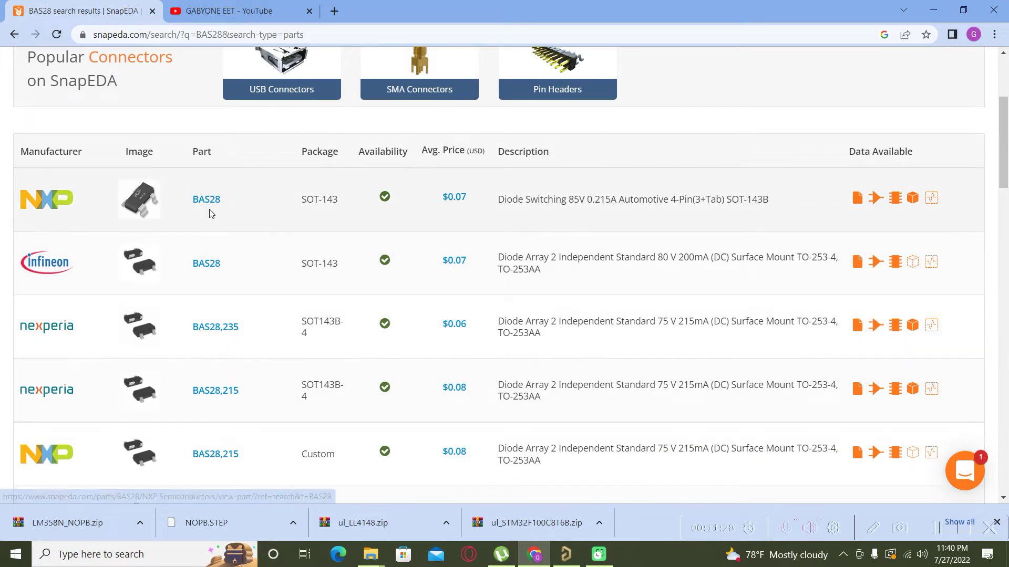
{"action": "left_click", "coordinate": [210, 205]}
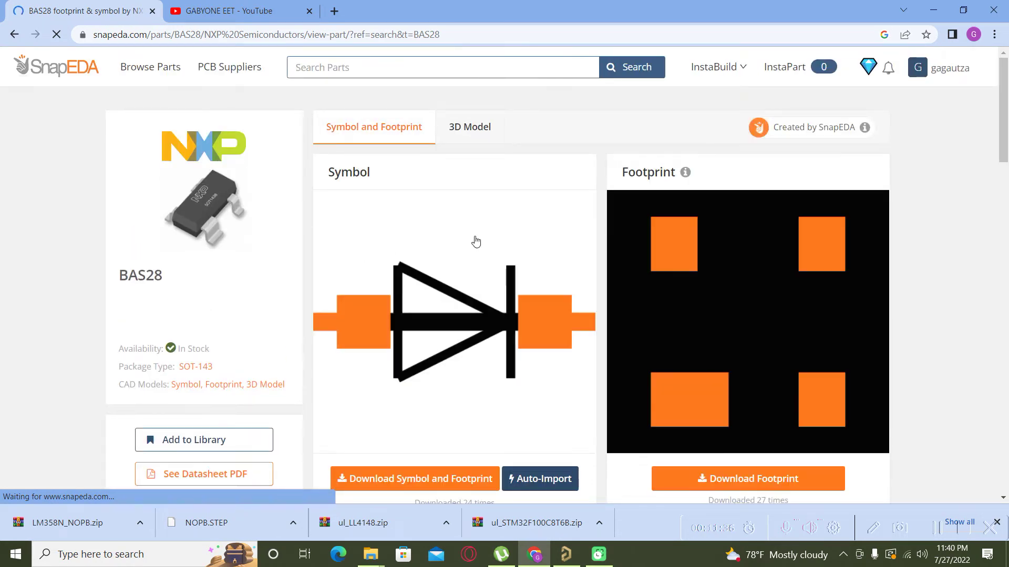
{"action": "scroll", "coordinate": [498, 383], "scroll_direction": "down", "scroll_amount": 2}
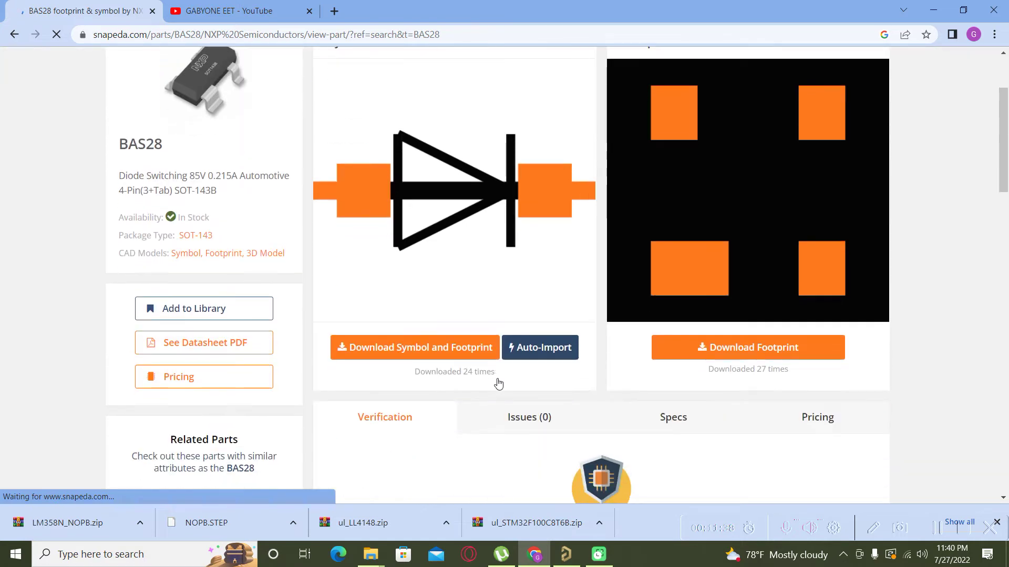
{"action": "left_click", "coordinate": [439, 351]}
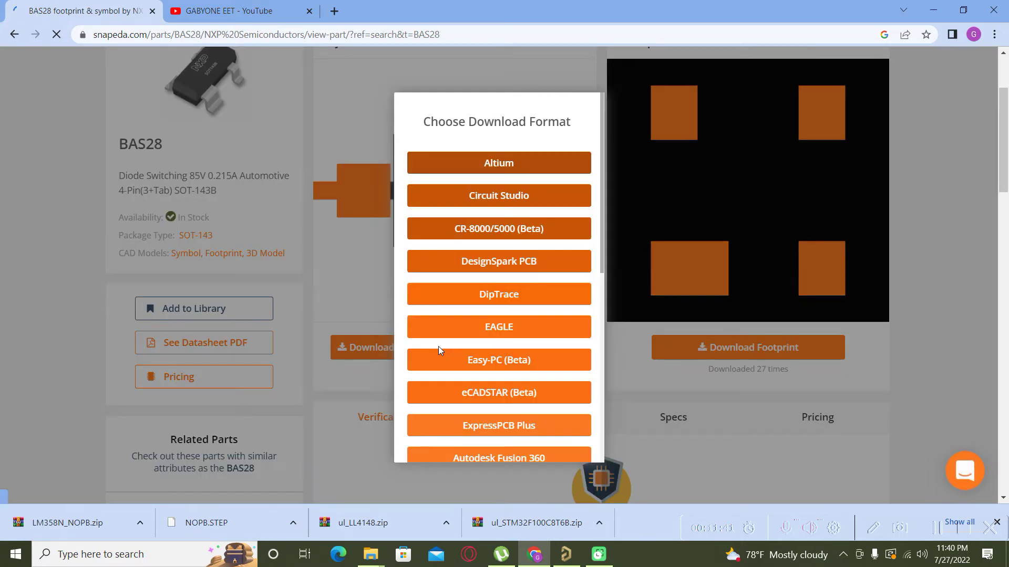
{"action": "left_click", "coordinate": [511, 169]}
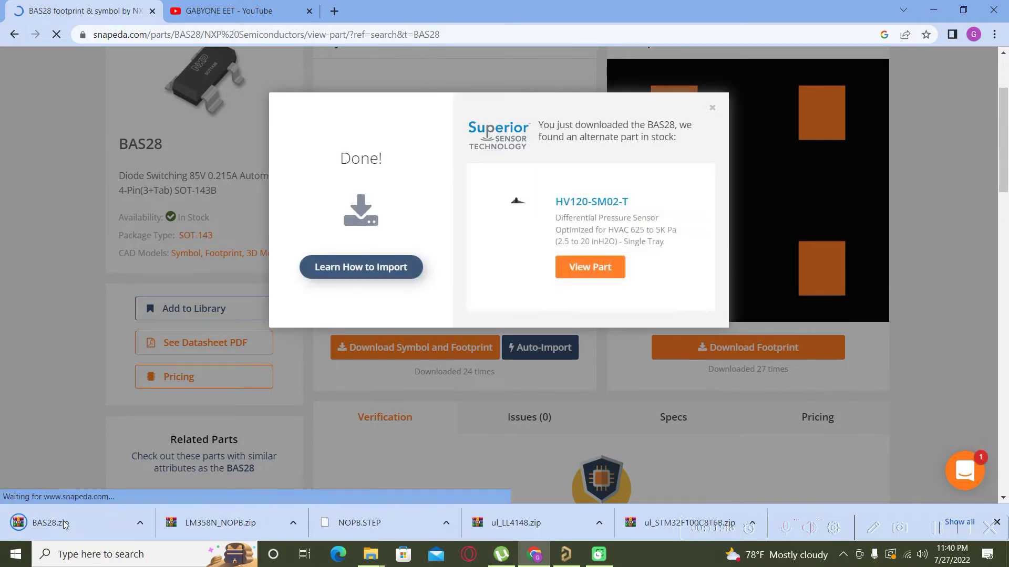
Show BAS28.zip in the Downloads folder and extract it there, replacing the existing how-to-import file
{"action": "left_click", "coordinate": [141, 524]}
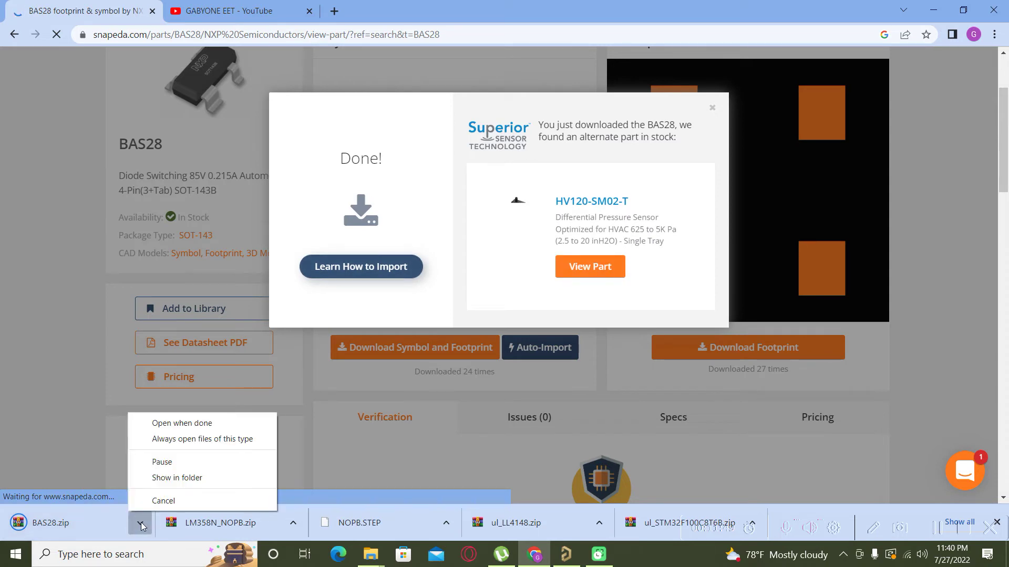
{"action": "left_click", "coordinate": [163, 478]}
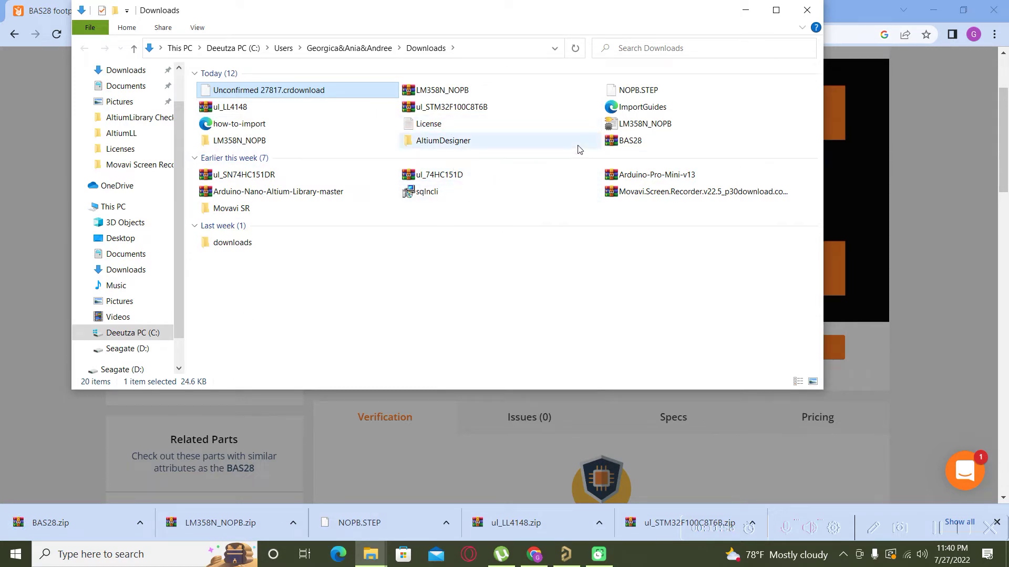
{"action": "left_click", "coordinate": [621, 142]}
{"action": "right_click", "coordinate": [620, 141]}
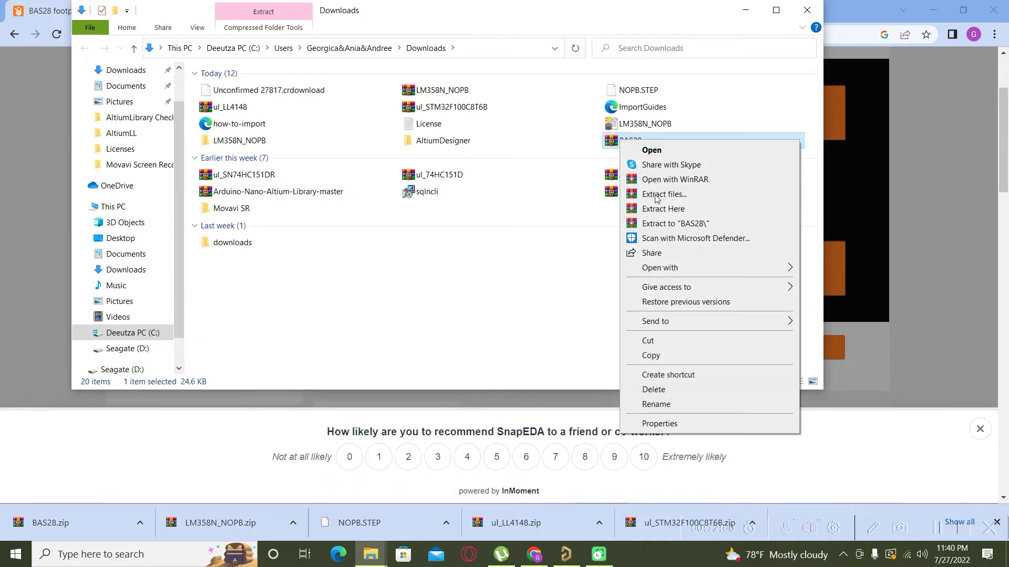
{"action": "left_click", "coordinate": [657, 209]}
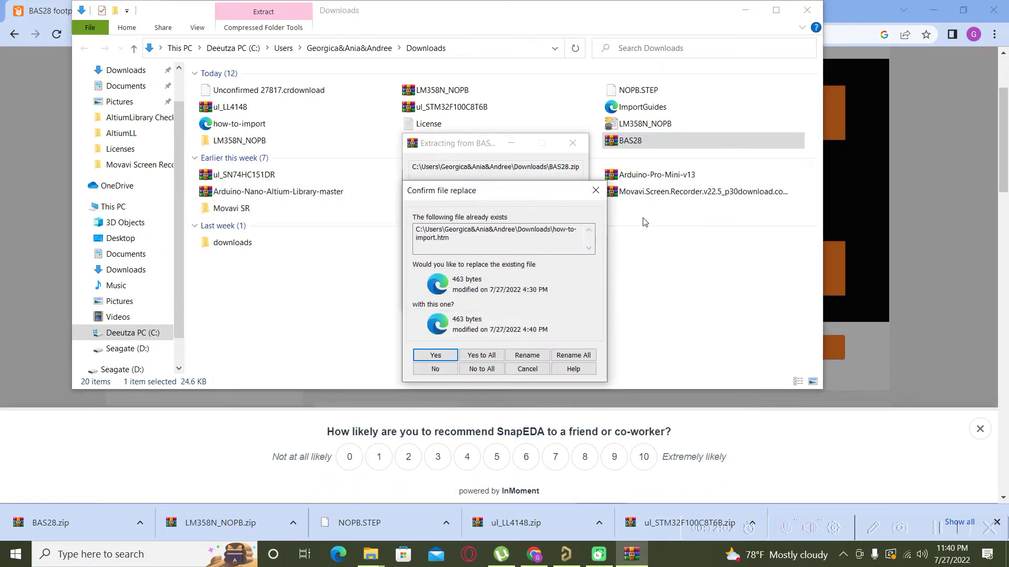
{"action": "left_click", "coordinate": [424, 357]}
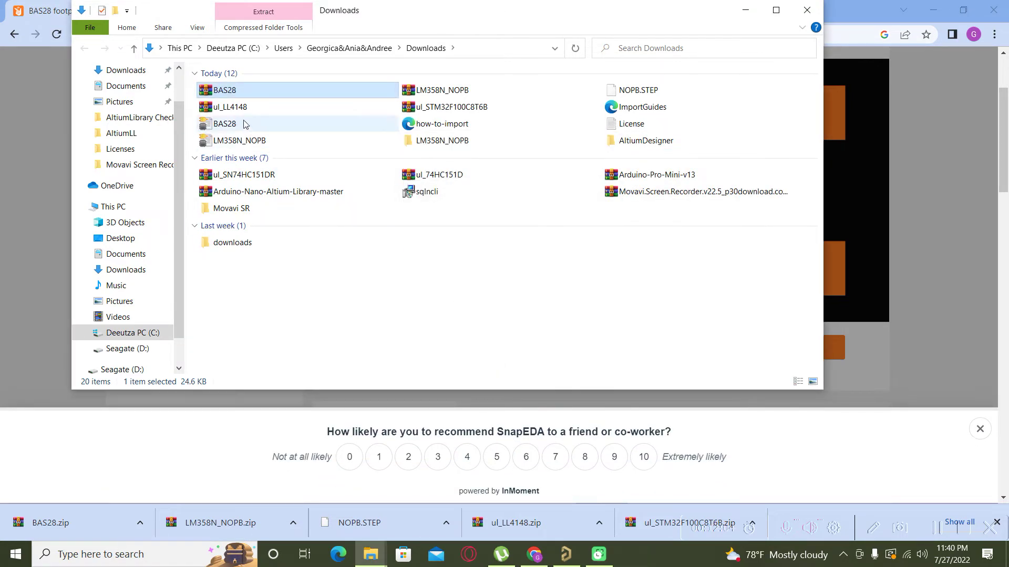
Load the BAS28 integrated library into Altium Designer, extract its sources and open the symbol library SnapEDAsch.SchLib
{"action": "left_click_drag", "start_coordinate": [233, 130], "coordinate": [29, 348]}
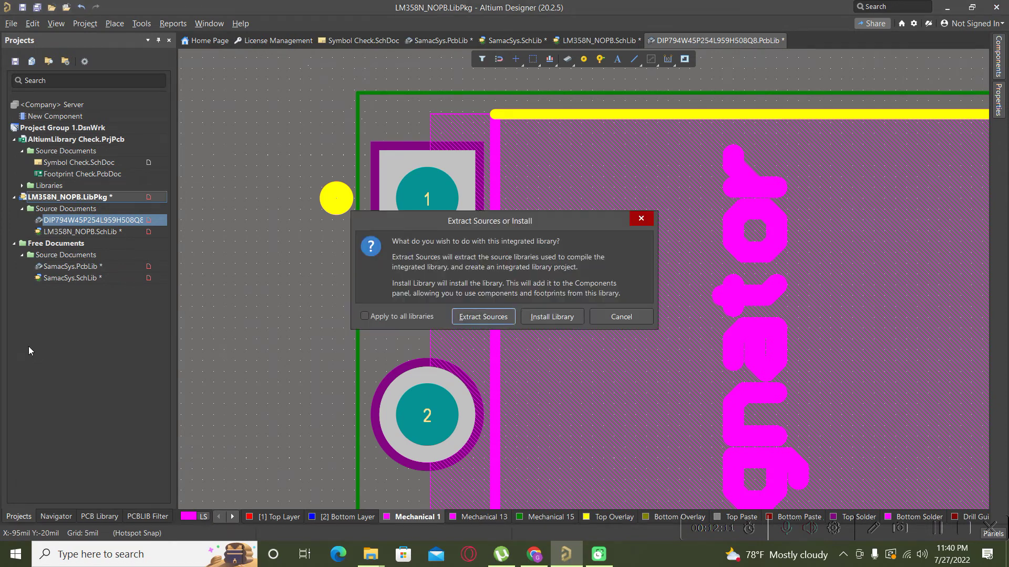
{"action": "left_click", "coordinate": [494, 320]}
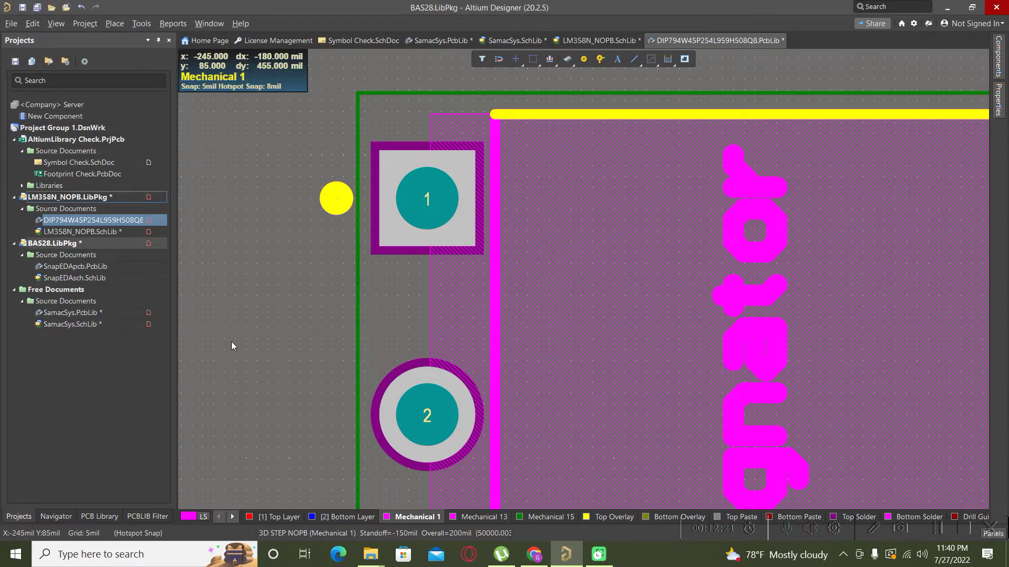
{"action": "double_click", "coordinate": [71, 279]}
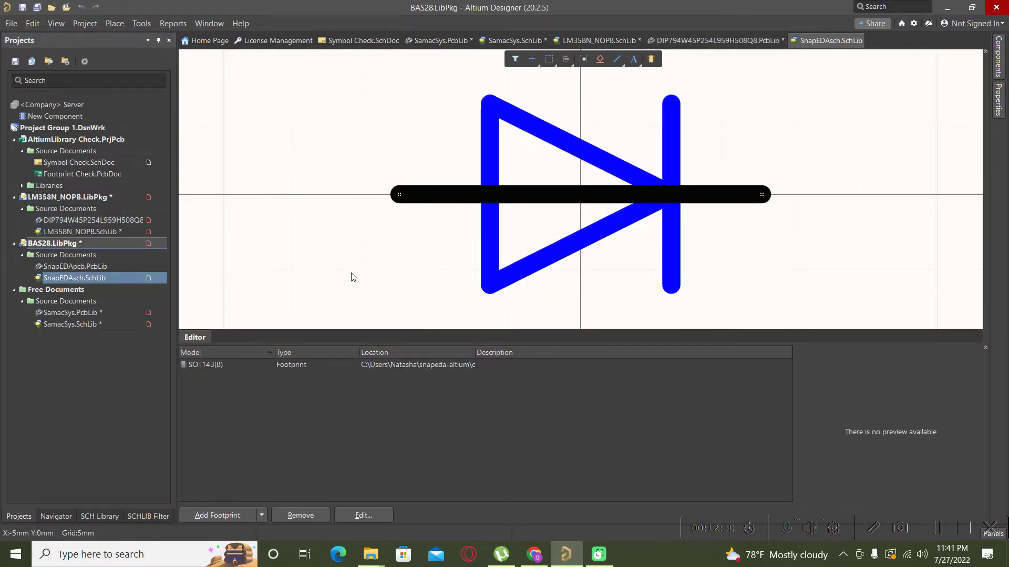
{"action": "scroll", "coordinate": [353, 278], "scroll_direction": "down", "scroll_amount": 4, "text": "ctrl"}
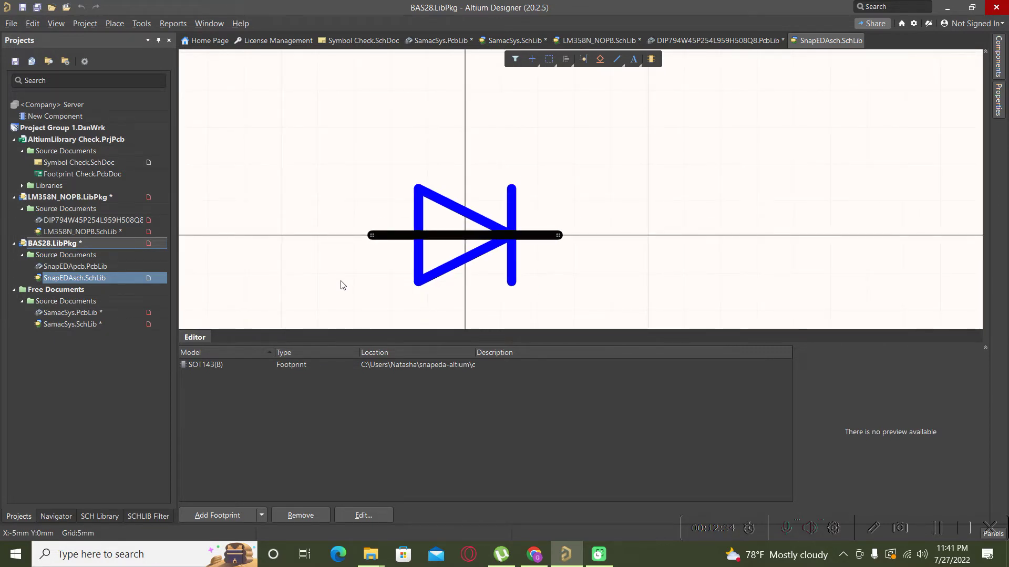
Open SnapEDApcb.PcbLib from the BAS28 package and examine pads 1 to 4 of the footprint
{"action": "left_click", "coordinate": [72, 274]}
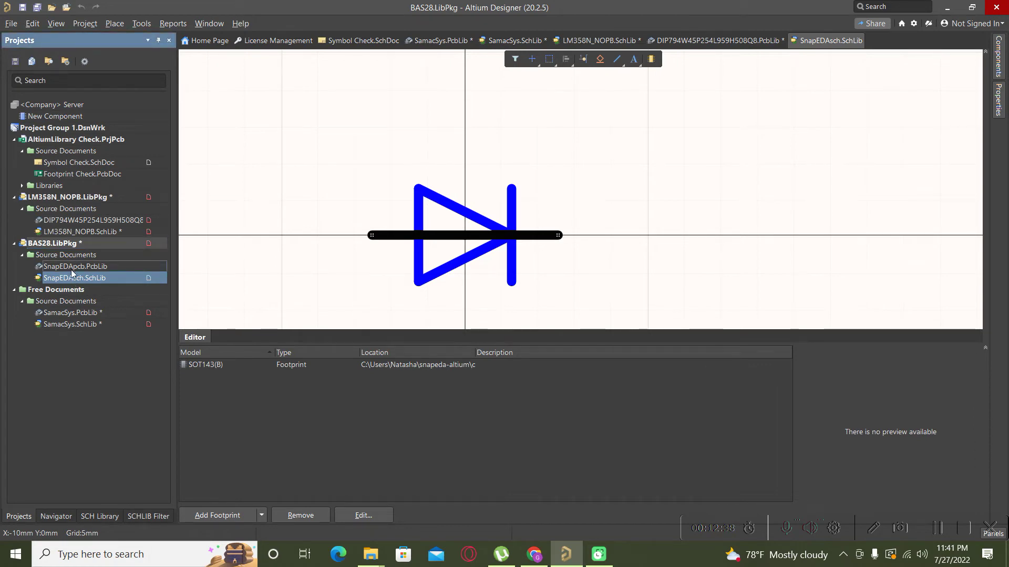
{"action": "double_click", "coordinate": [71, 268]}
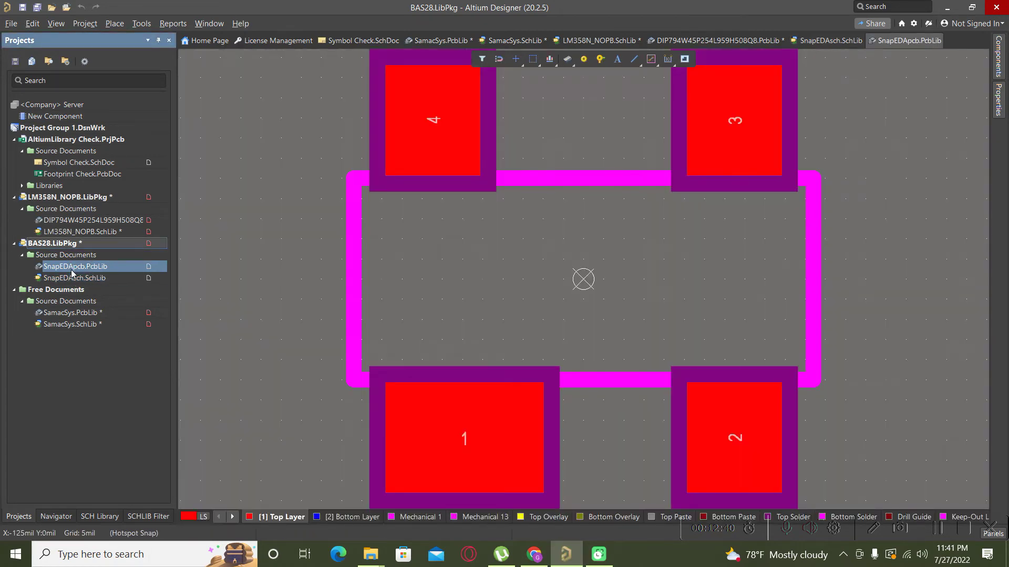
{"action": "scroll", "coordinate": [349, 265], "scroll_direction": "down", "scroll_amount": 3, "text": "ctrl"}
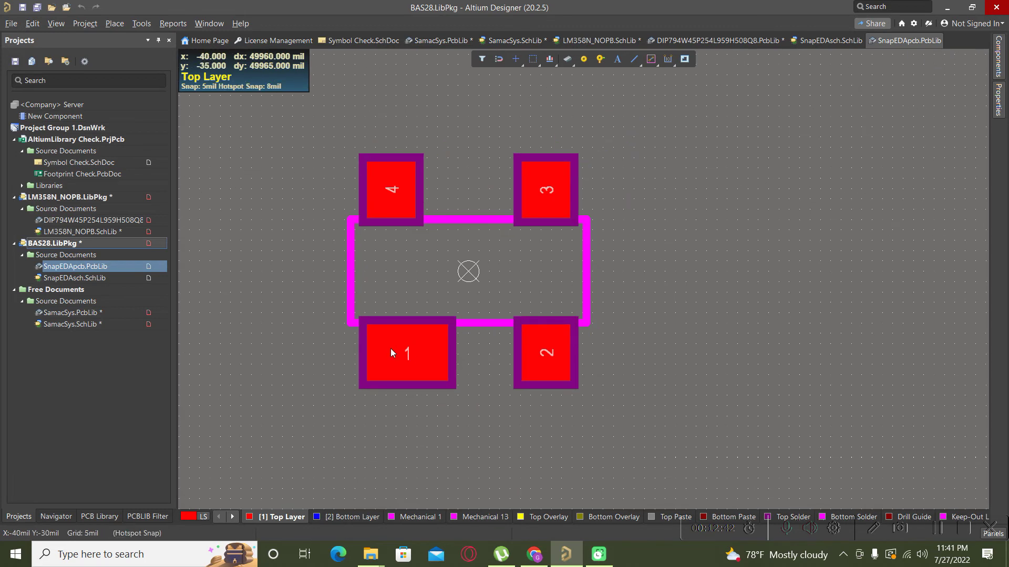
{"action": "left_click", "coordinate": [394, 359]}
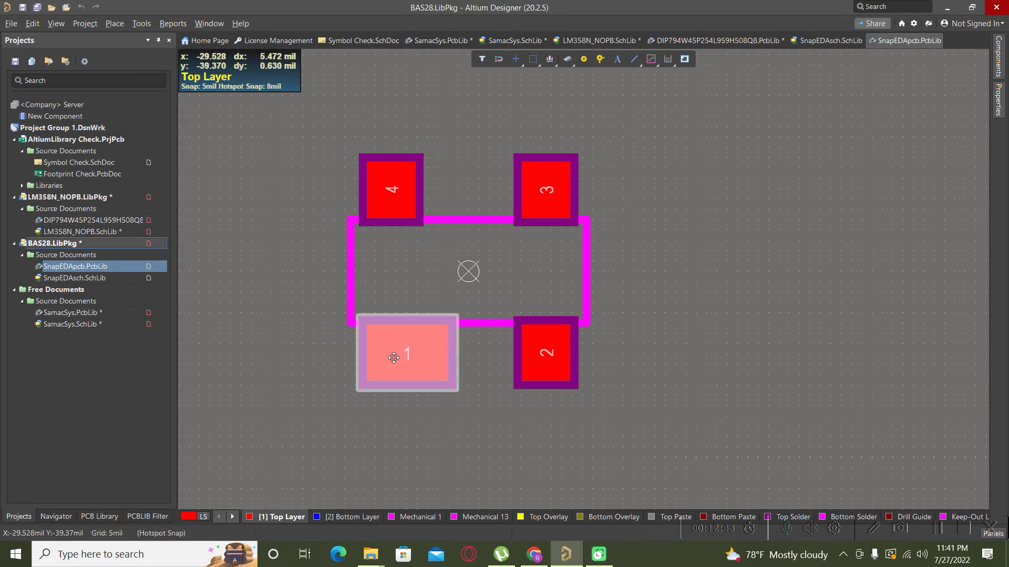
{"action": "left_click", "coordinate": [559, 359]}
{"action": "left_click", "coordinate": [410, 183]}
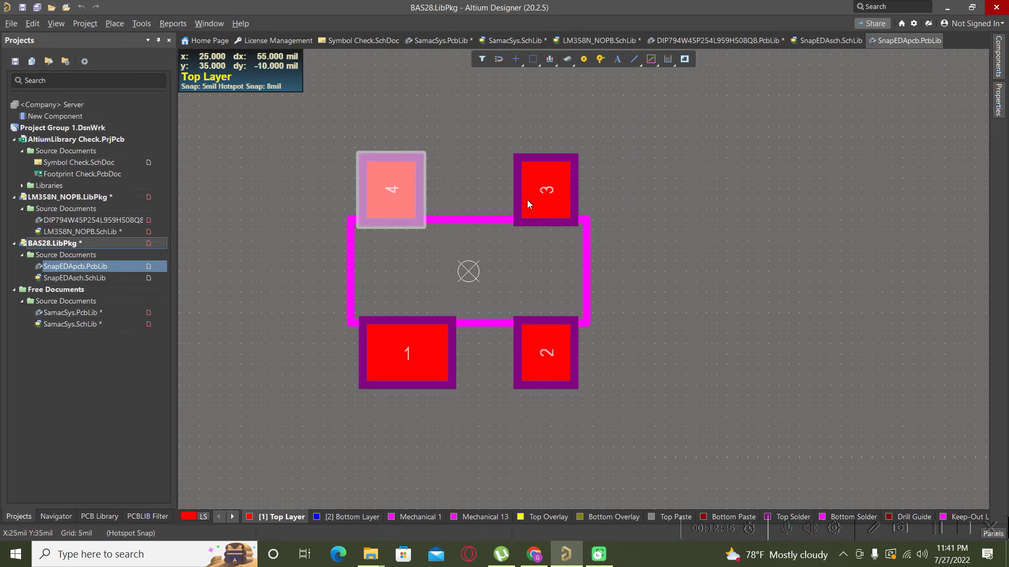
{"action": "left_click", "coordinate": [544, 193]}
{"action": "left_click", "coordinate": [391, 370]}
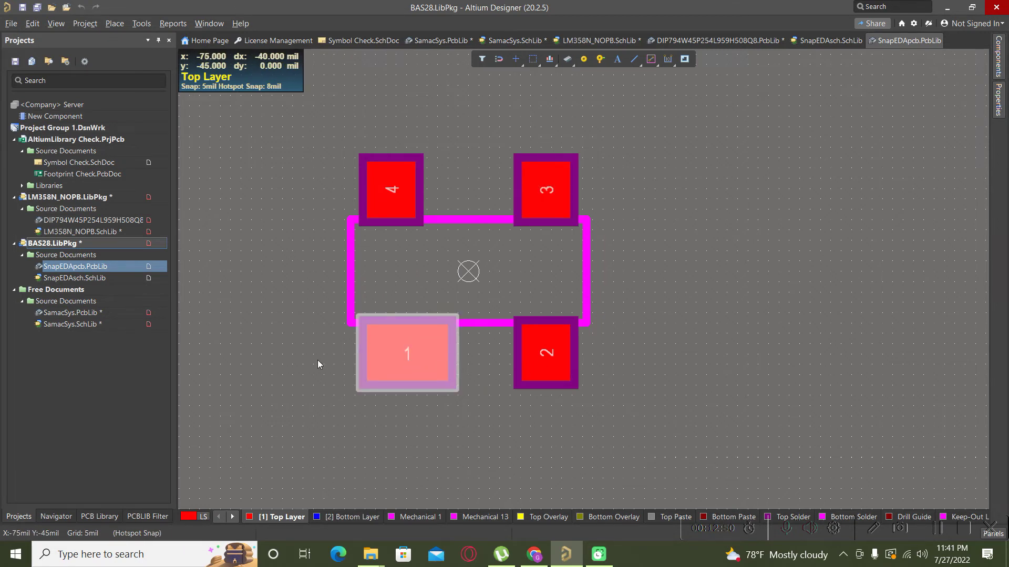
Switch to Chrome, dismiss the finished download notice and download the 3D model from the BAS28 page on SnapEDA
{"action": "left_click", "coordinate": [535, 554]}
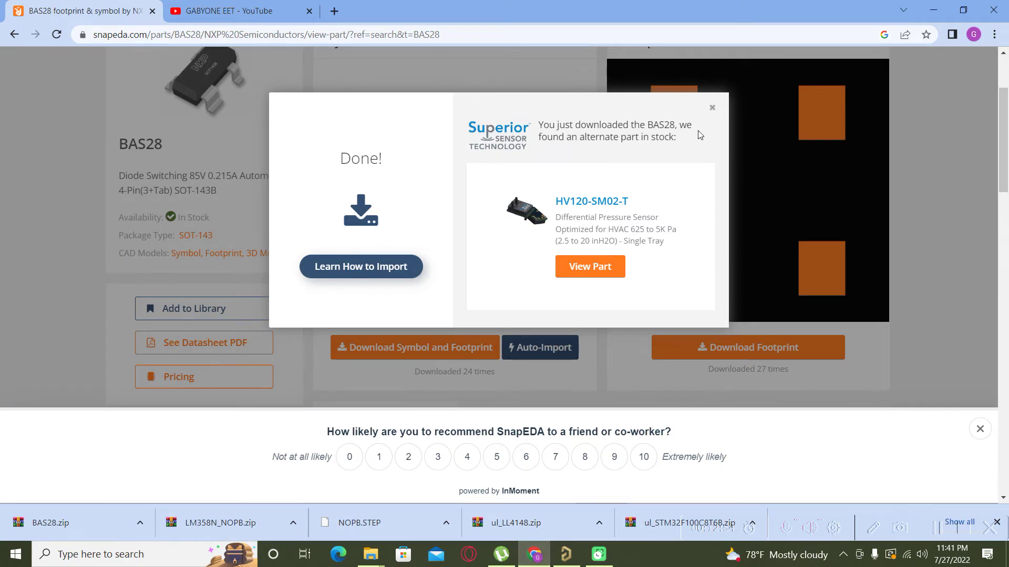
{"action": "left_click", "coordinate": [712, 108]}
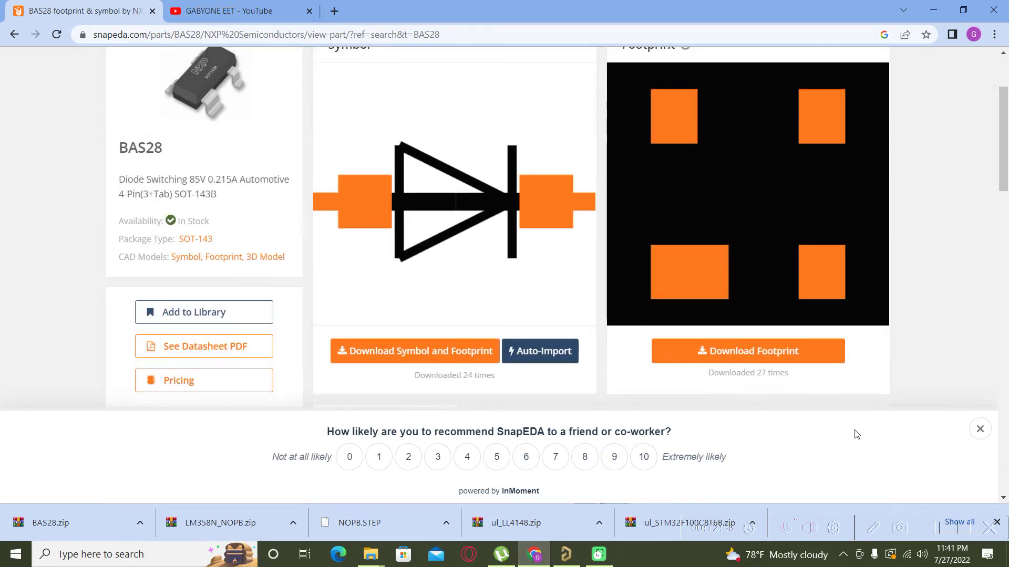
{"action": "scroll", "coordinate": [567, 257], "scroll_direction": "up", "scroll_amount": 3}
{"action": "left_click", "coordinate": [483, 127]}
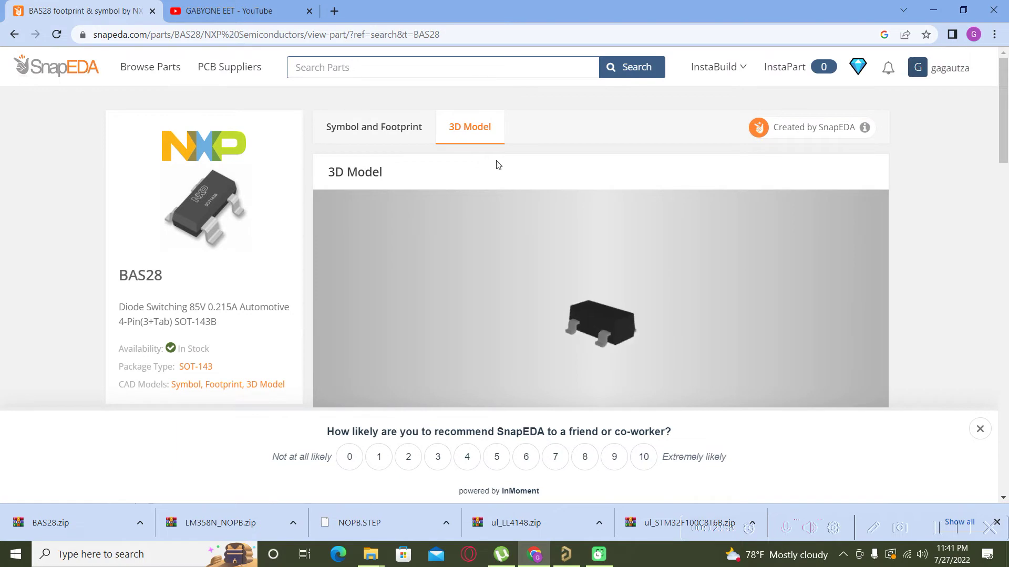
{"action": "scroll", "coordinate": [452, 387], "scroll_direction": "down", "scroll_amount": 2}
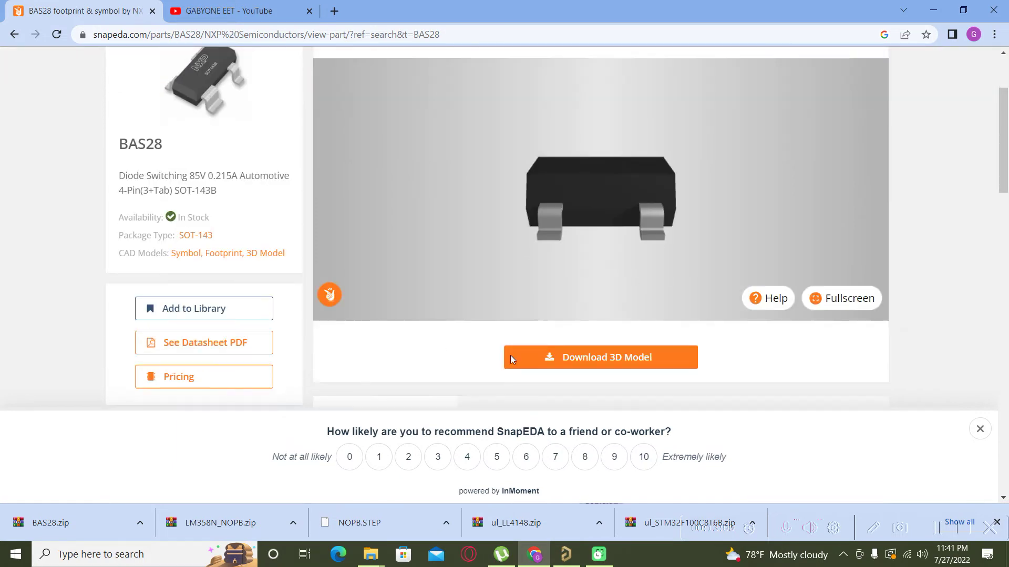
{"action": "left_click", "coordinate": [625, 360]}
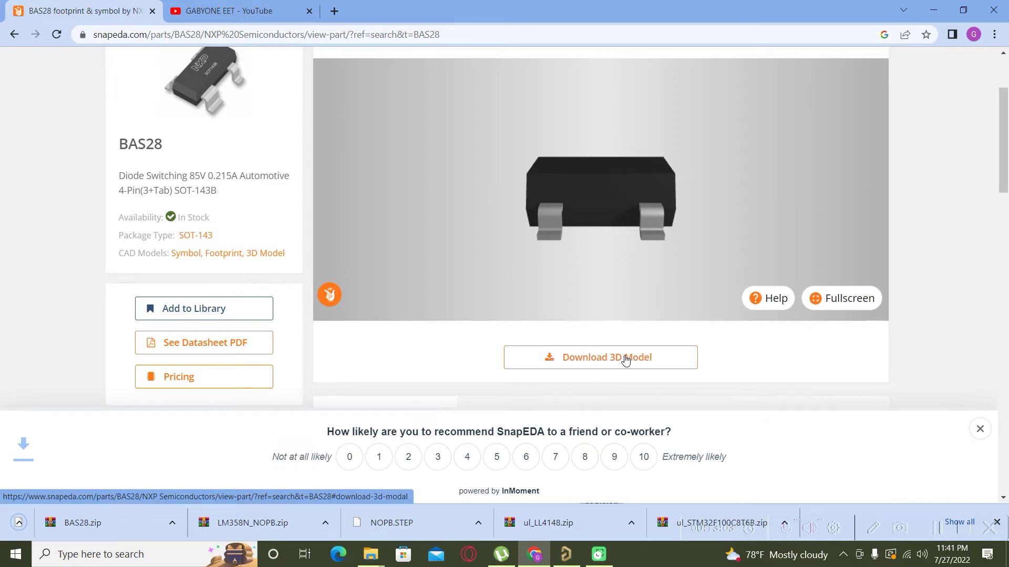
Switch to Altium Designer and place BAS28.STEP as a 3D body at the origin of the footprint
{"action": "left_click", "coordinate": [565, 554]}
{"action": "left_click", "coordinate": [115, 24]}
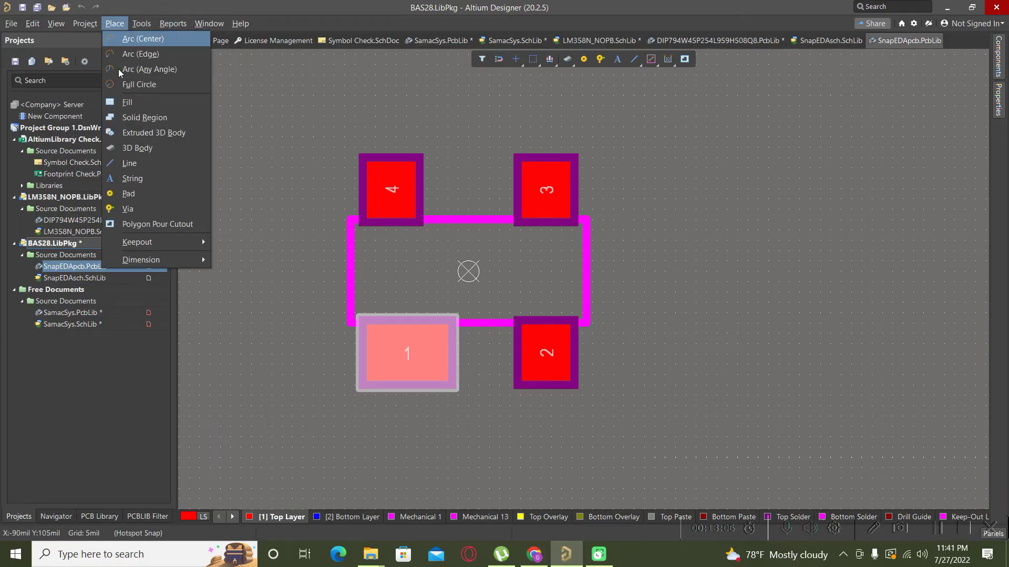
{"action": "left_click", "coordinate": [134, 148]}
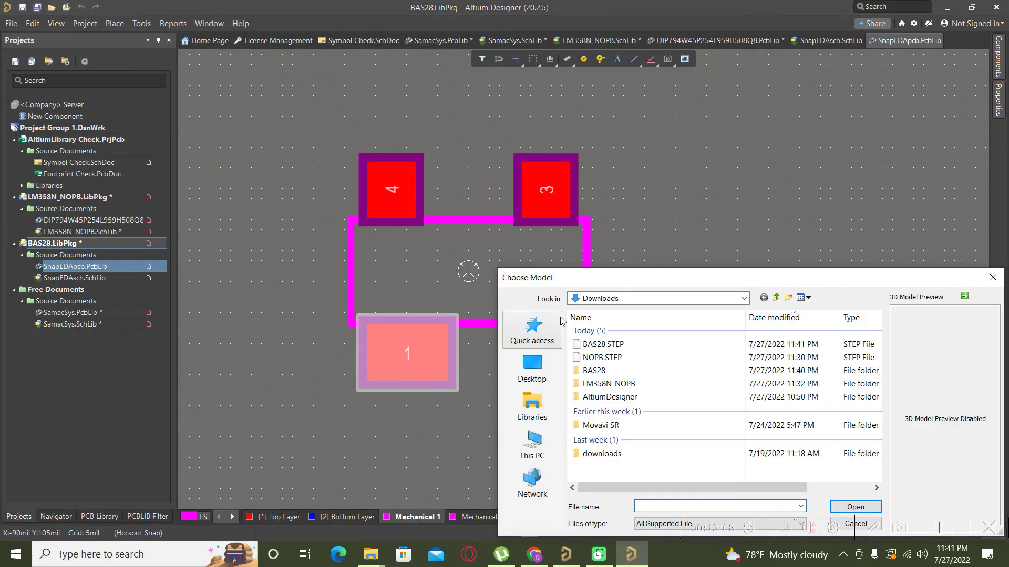
{"action": "left_click", "coordinate": [603, 344]}
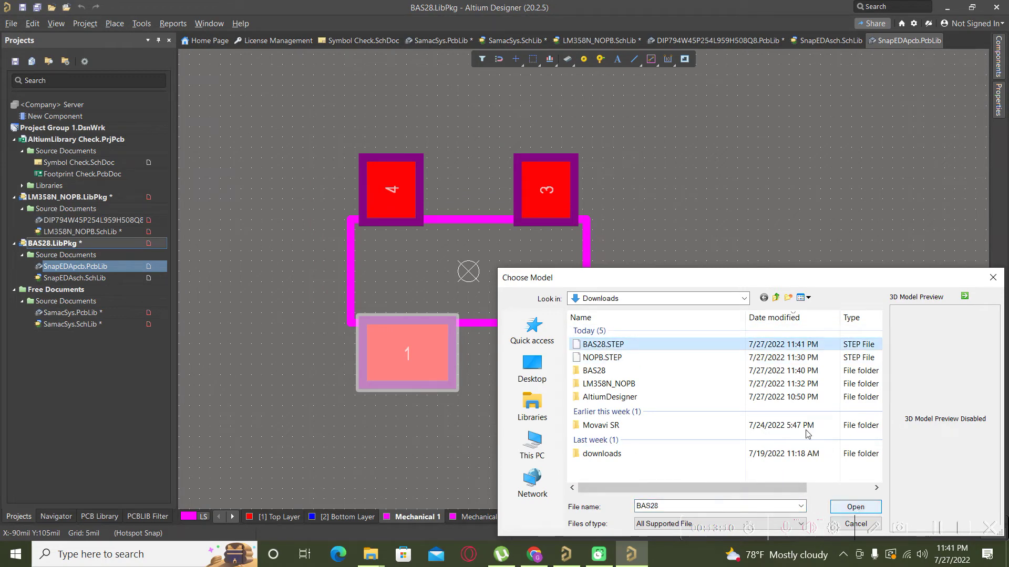
{"action": "left_click", "coordinate": [855, 507]}
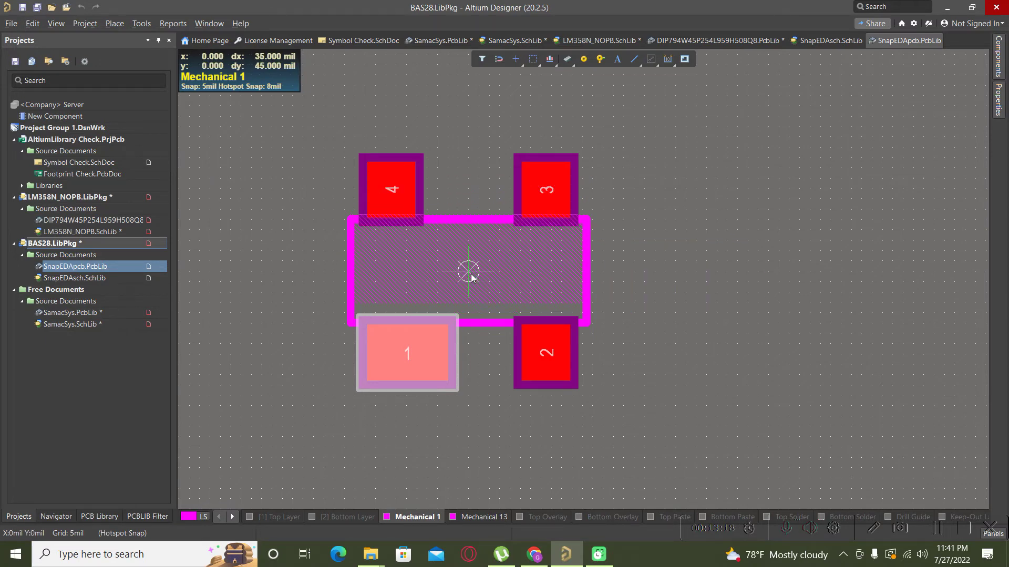
{"action": "left_click", "coordinate": [469, 273]}
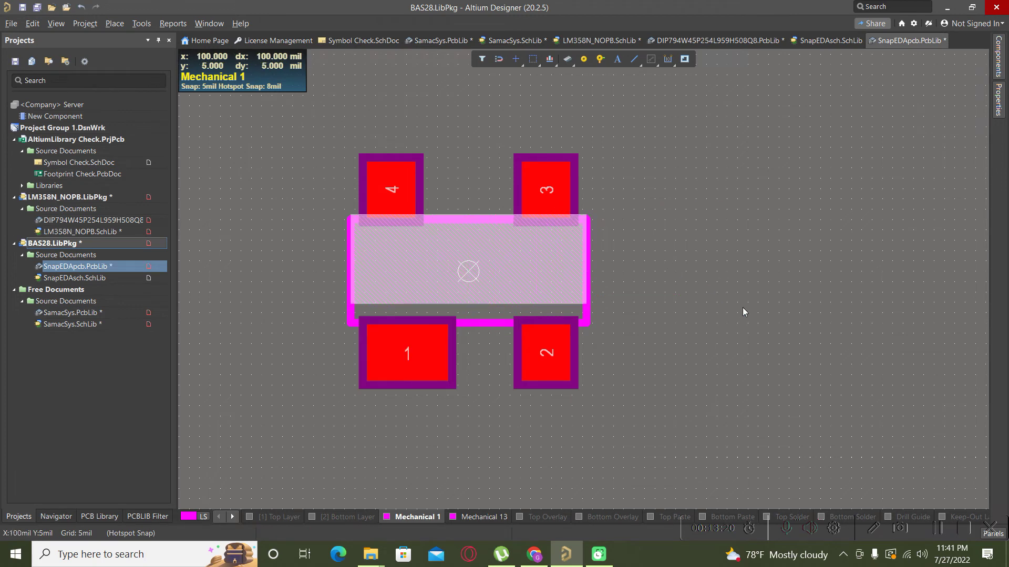
{"action": "right_click", "coordinate": [707, 292]}
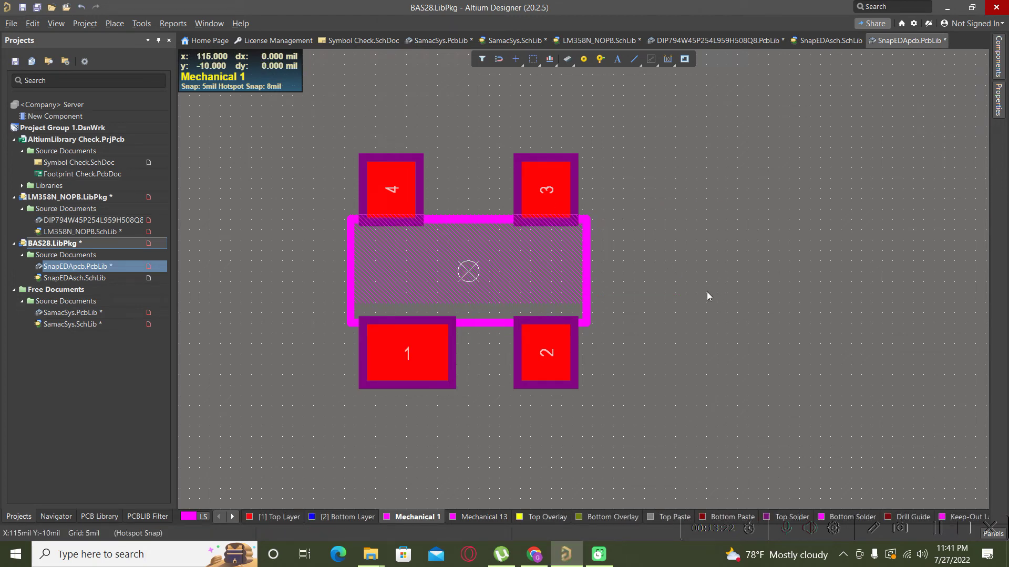
Set the BAS28 3D body's X rotation to 90° and check its seating on the pads in 3D
{"action": "key", "text": "3"}
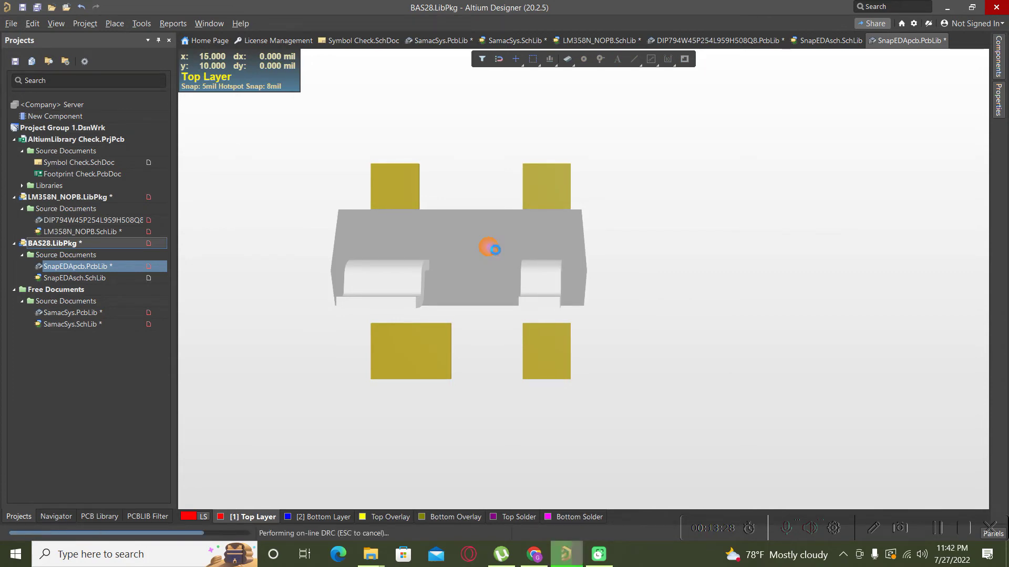
{"action": "double_click", "coordinate": [496, 250]}
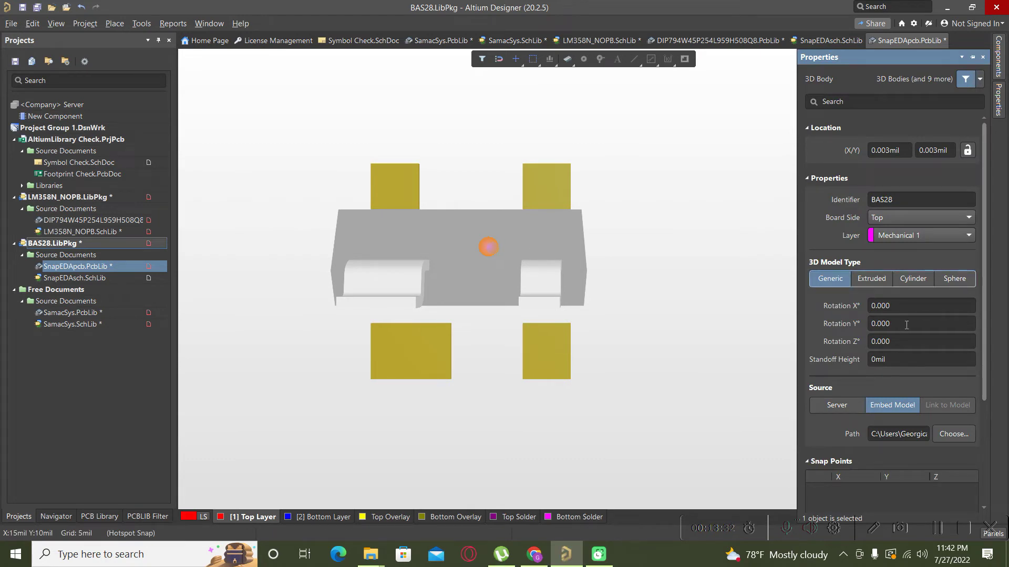
{"action": "left_click", "coordinate": [913, 310]}
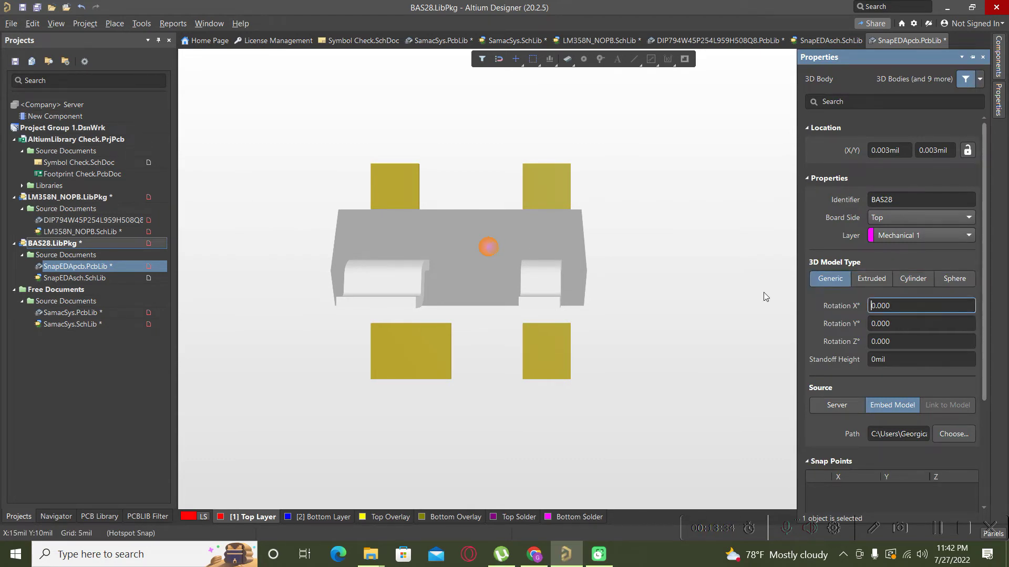
{"action": "left_click_drag", "start_coordinate": [906, 310], "coordinate": [859, 308]}
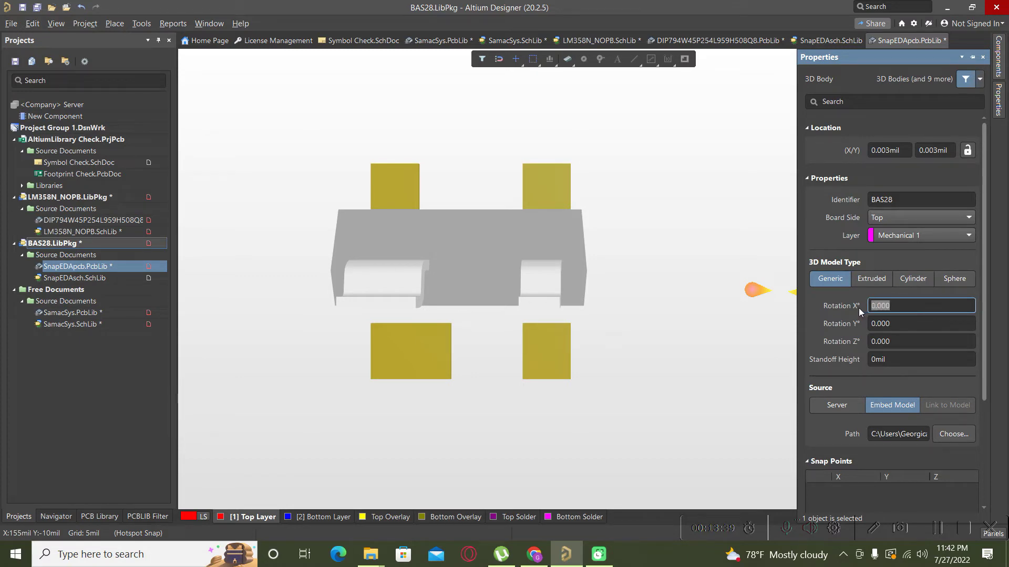
{"action": "type", "text": "90"}
{"action": "key", "text": "Return"}
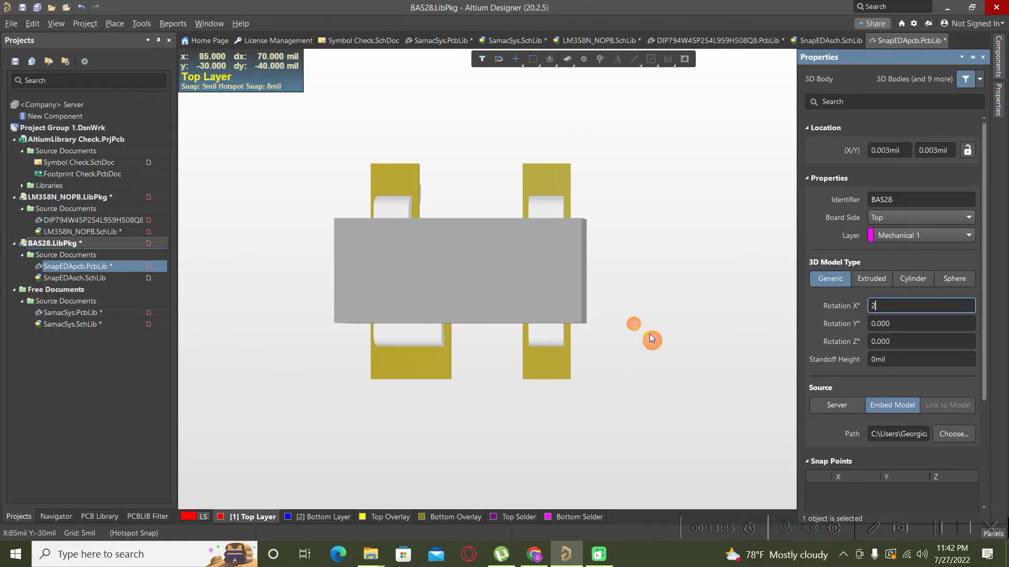
{"action": "left_click", "coordinate": [676, 362]}
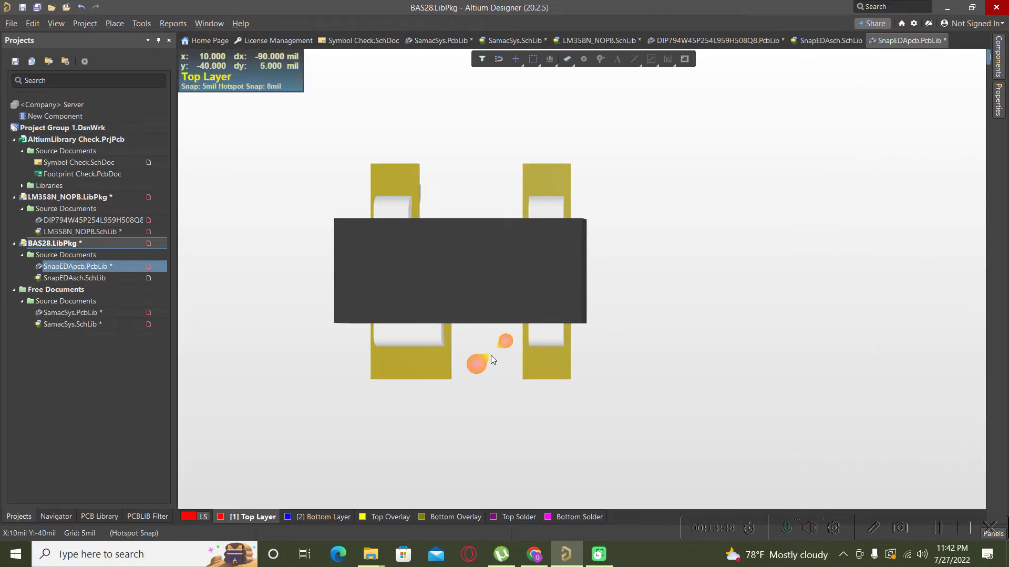
{"action": "right_click_drag", "start_coordinate": [491, 355], "coordinate": [499, 500], "text": "shift"}
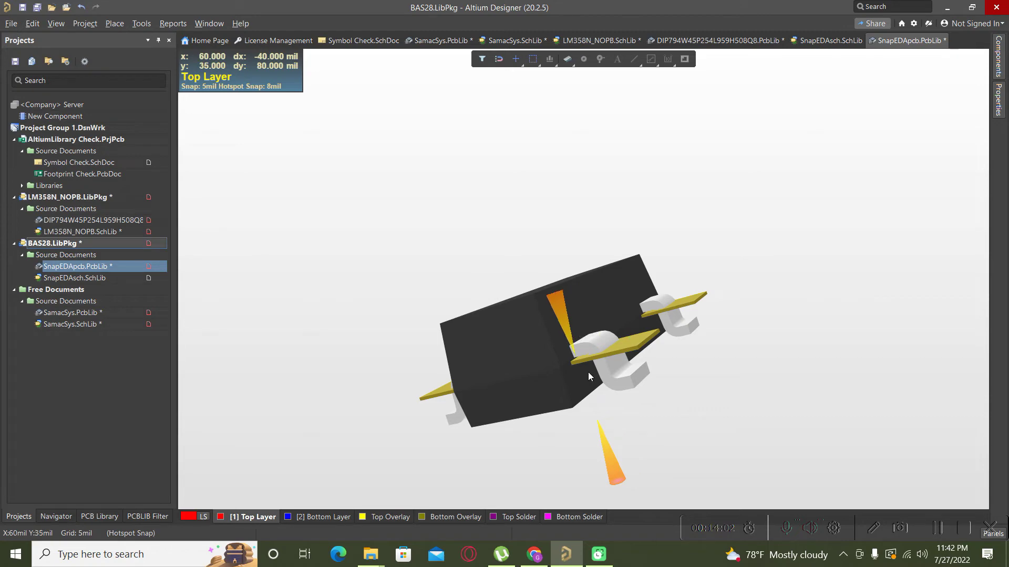
Return to the 2D footprint view and switch the measurement units from mils to millimetres
{"action": "key", "text": "2"}
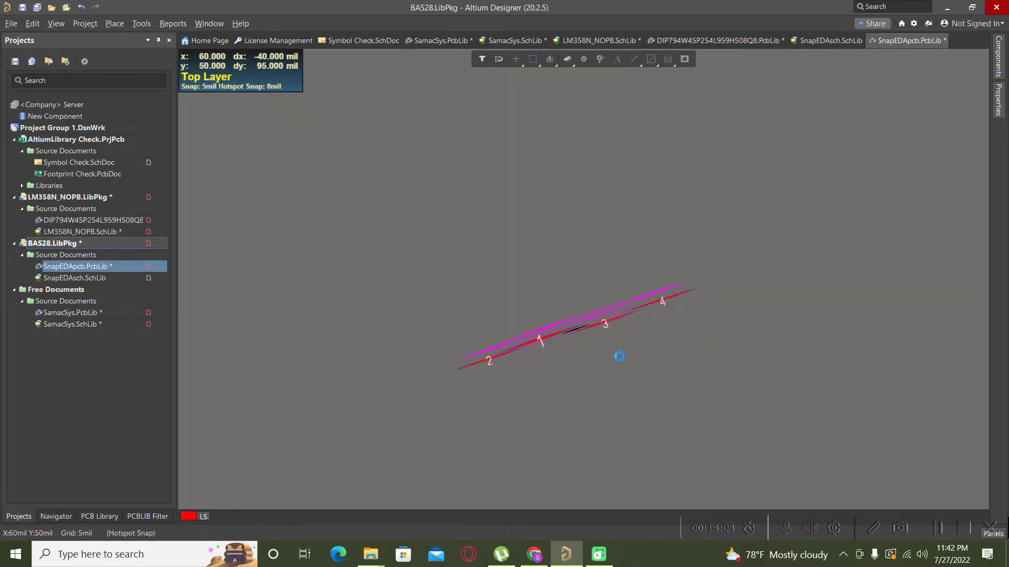
{"action": "left_click", "coordinate": [502, 286]}
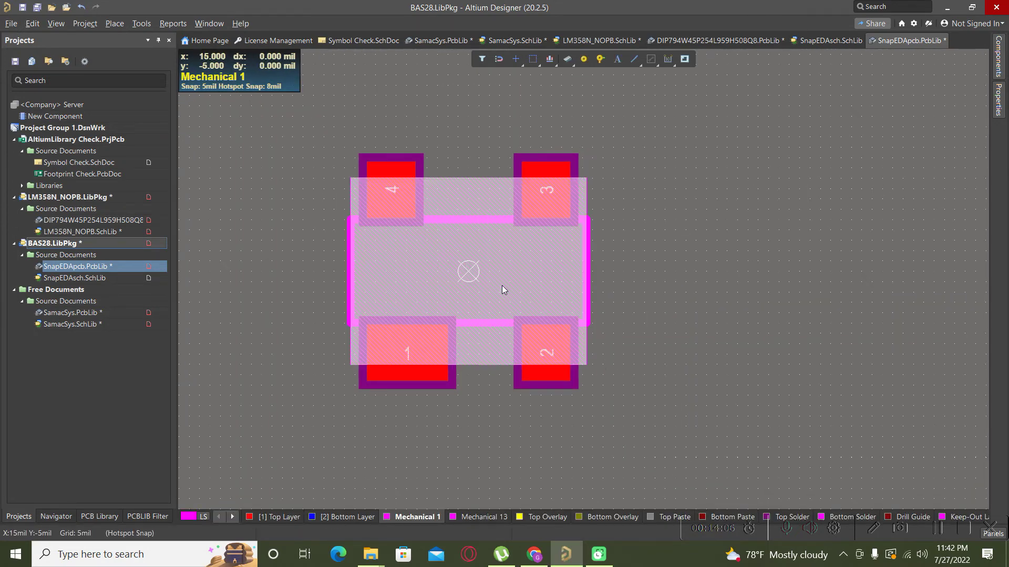
{"action": "double_click", "coordinate": [503, 286]}
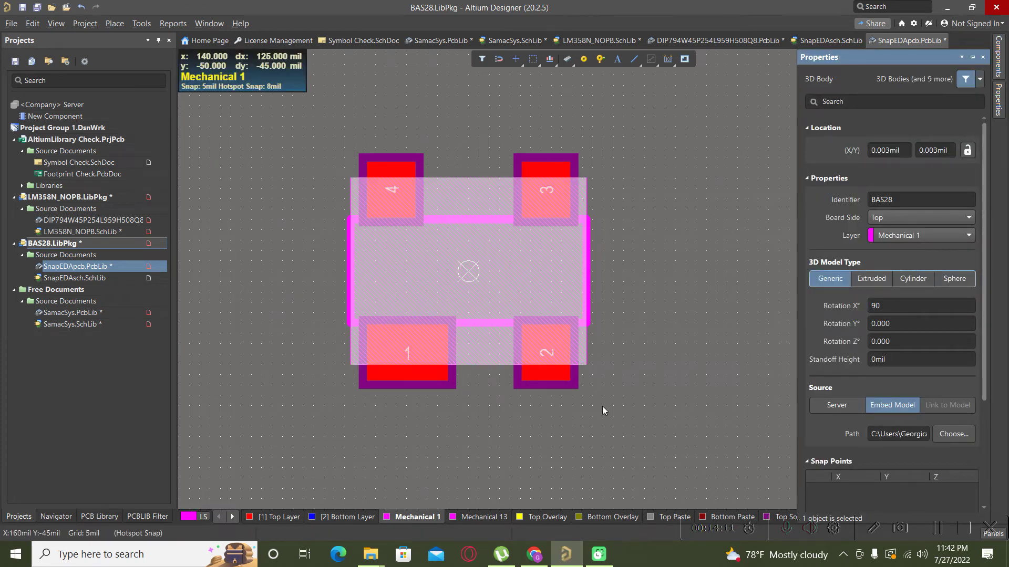
{"action": "left_click", "coordinate": [545, 473]}
{"action": "key", "text": "q"}
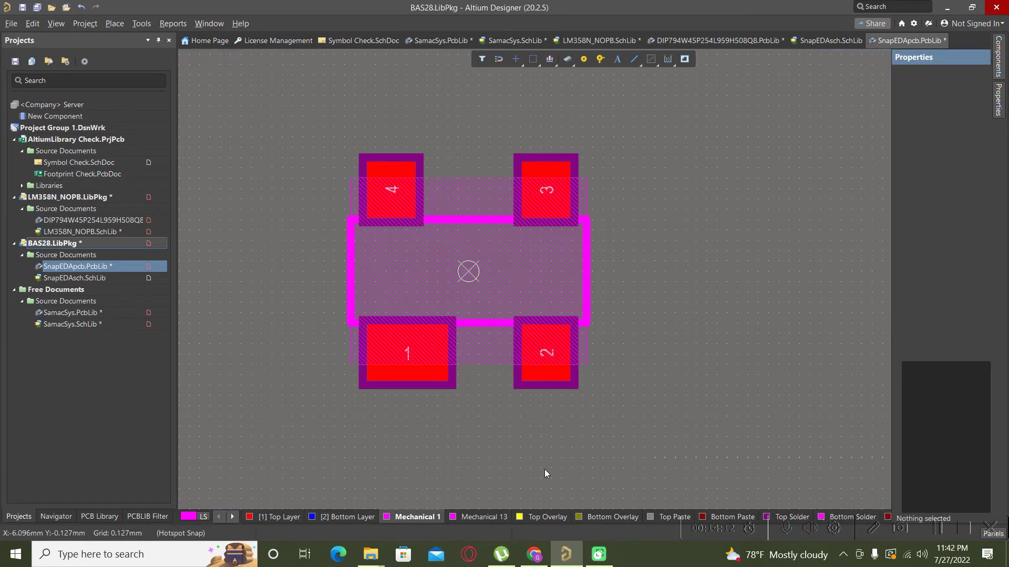
Set the BAS28 3D body's standoff height to 3 mm and check its height above the pads in 3D
{"action": "double_click", "coordinate": [497, 297]}
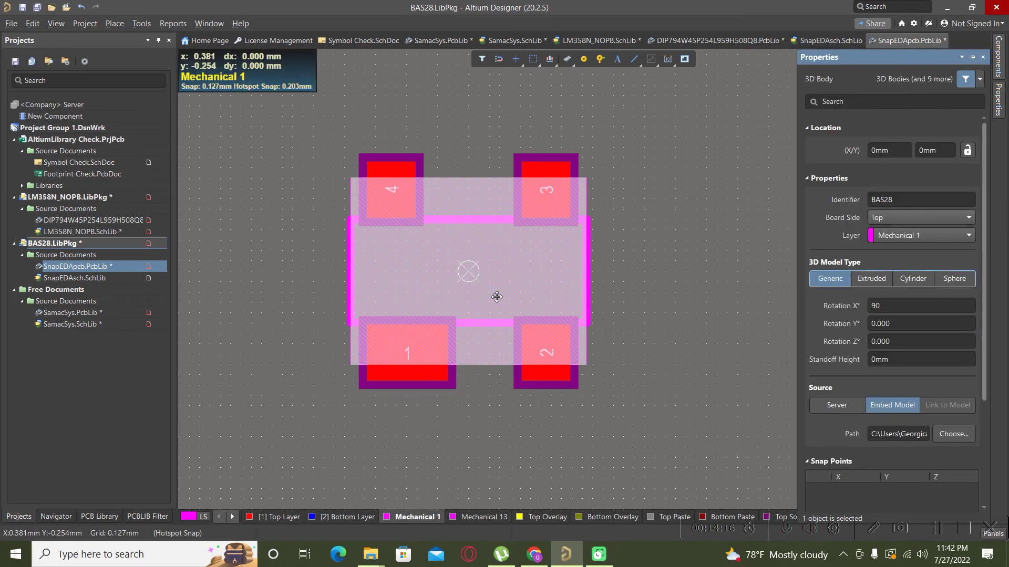
{"action": "left_click", "coordinate": [888, 360]}
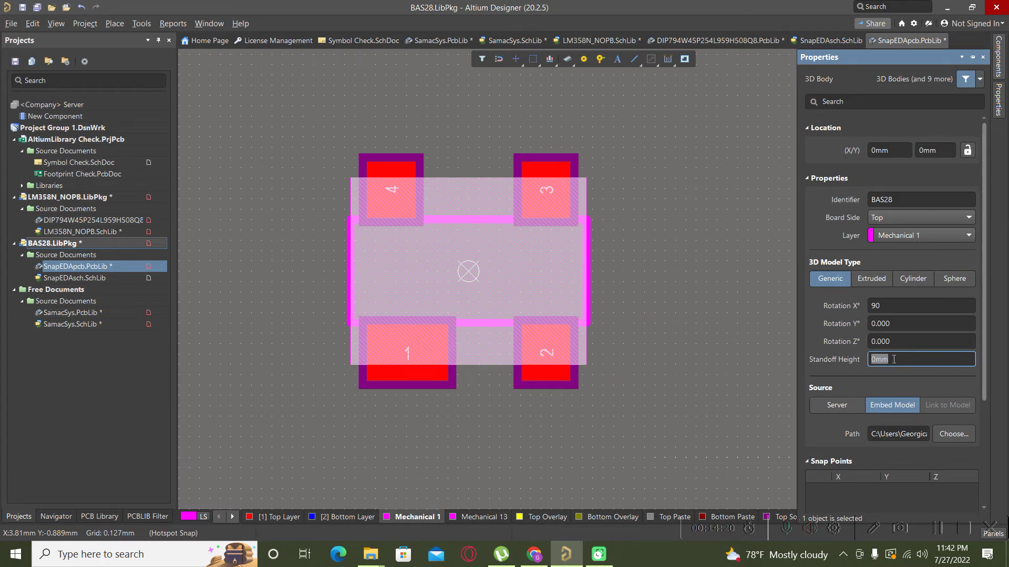
{"action": "type", "text": "3"}
{"action": "key", "text": "Return"}
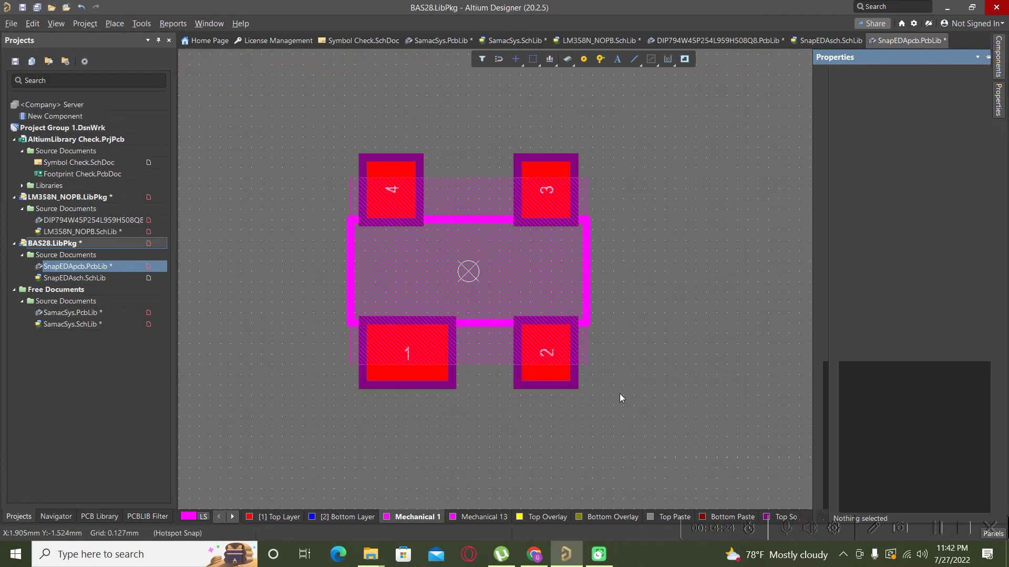
{"action": "key", "text": "3"}
{"action": "right_click_drag", "start_coordinate": [619, 393], "coordinate": [662, 366], "text": "shift"}
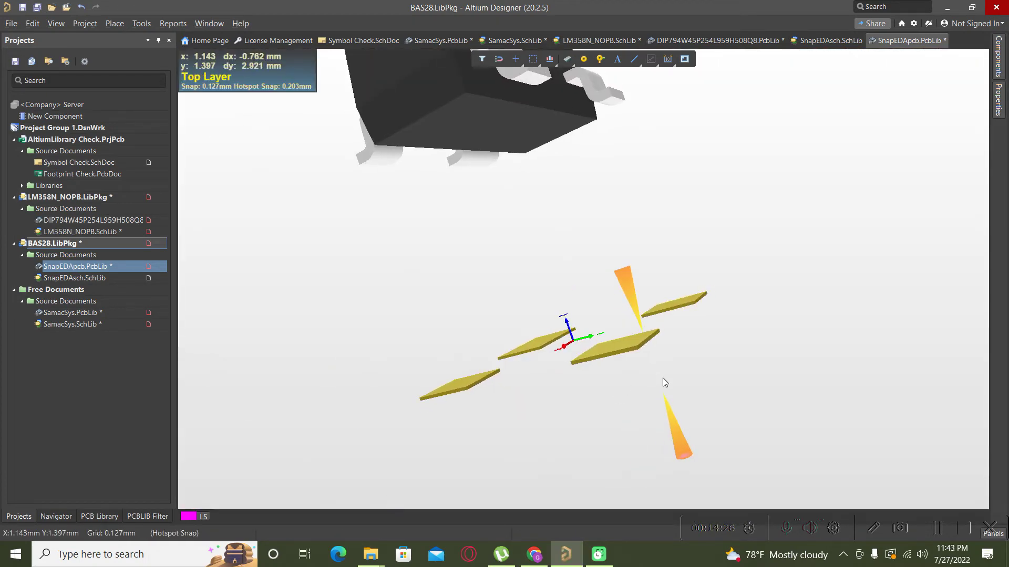
{"action": "key", "text": "2"}
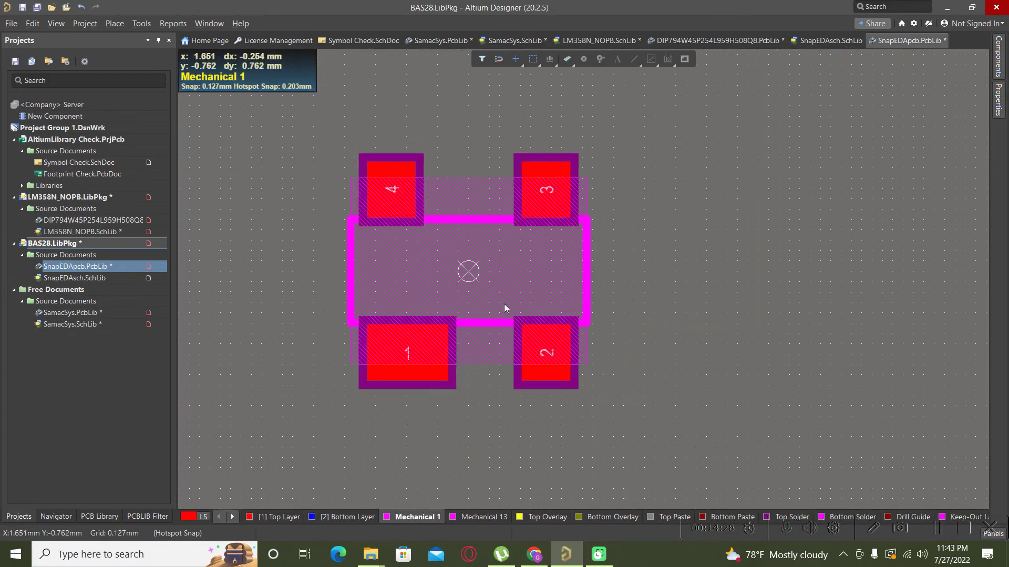
Reduce the 3D body's standoff height to 1 mm and inspect the leads against the pads in 3D
{"action": "left_click", "coordinate": [525, 294]}
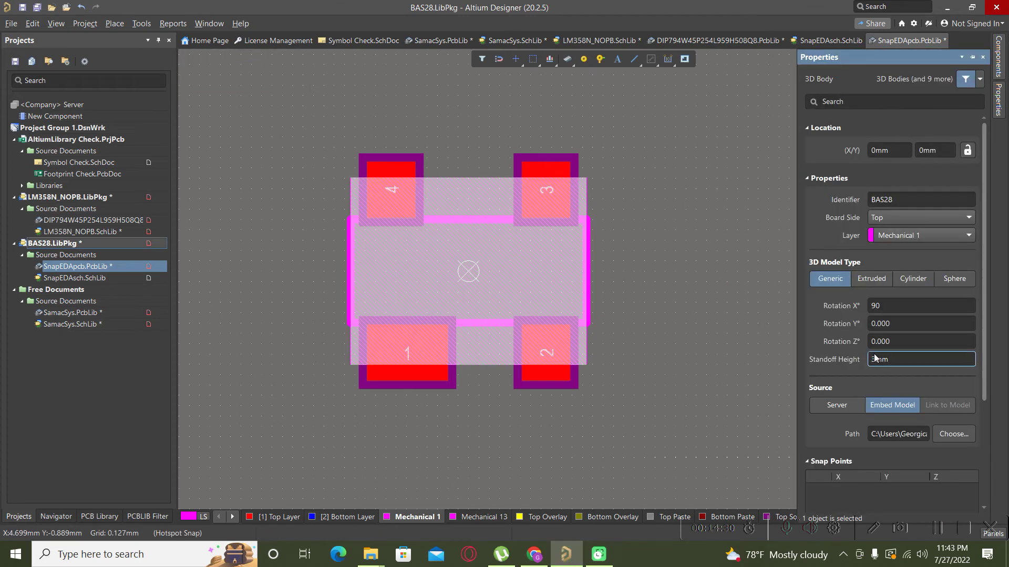
{"action": "left_click", "coordinate": [880, 360]}
{"action": "key", "text": "Return"}
{"action": "left_click", "coordinate": [677, 360]}
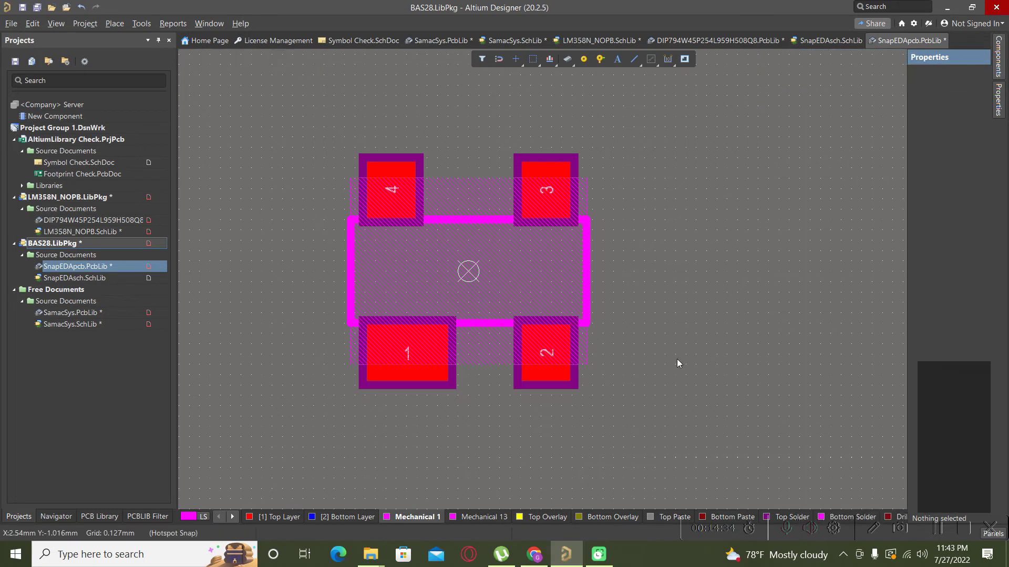
{"action": "key", "text": "shift+h"}
{"action": "key", "text": "3"}
{"action": "right_click_drag", "start_coordinate": [641, 348], "coordinate": [646, 300], "text": "shift"}
{"action": "key", "text": "2"}
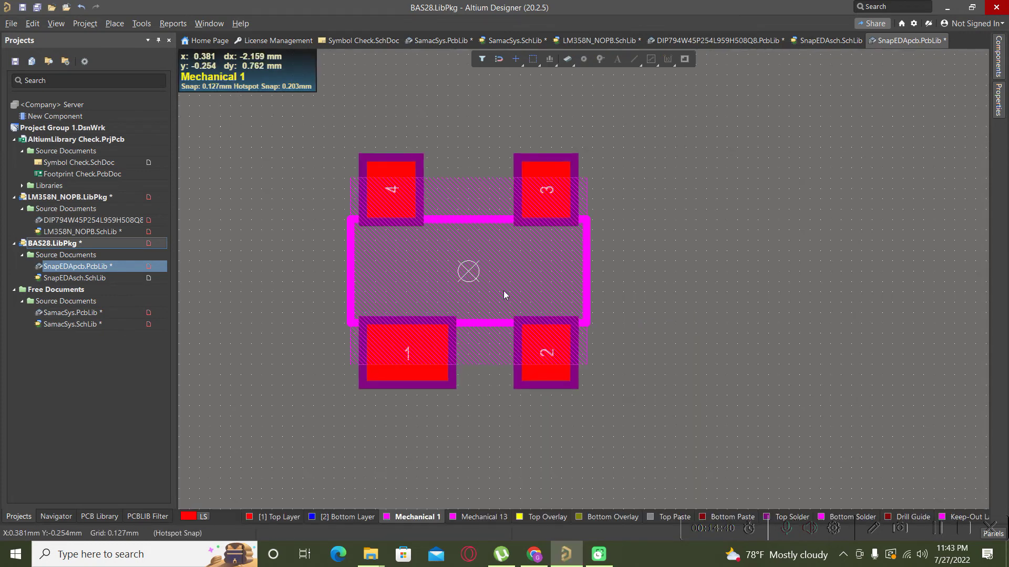
Set the 3D body's standoff height to 0.5 mm and check how the leads sit on the pads in 3D
{"action": "left_click", "coordinate": [504, 291]}
{"action": "key", "text": "shift+h"}
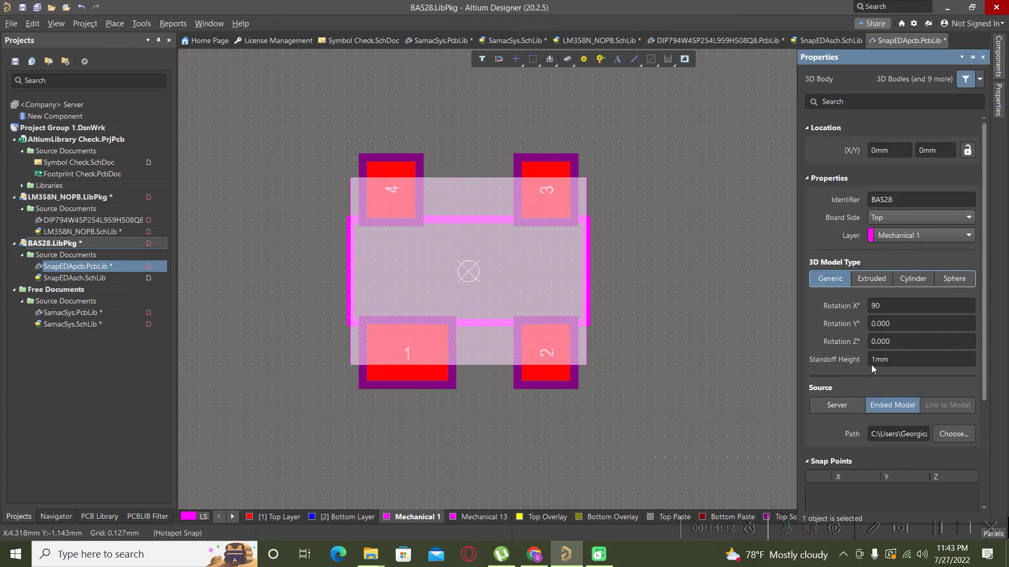
{"action": "left_click", "coordinate": [878, 365]}
{"action": "type", "text": "0.5"}
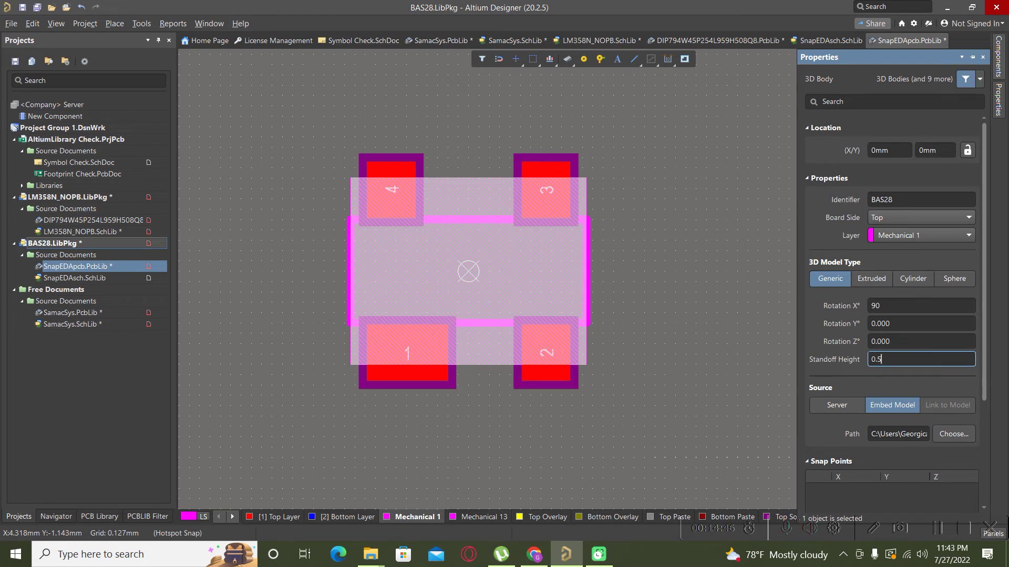
{"action": "key", "text": "Return"}
{"action": "left_click", "coordinate": [663, 369]}
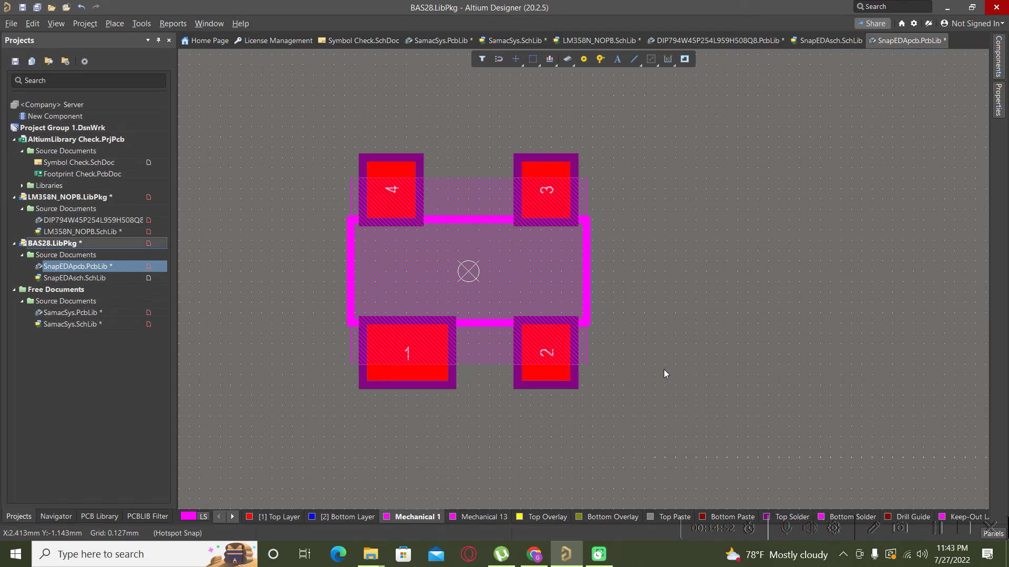
{"action": "key", "text": "3"}
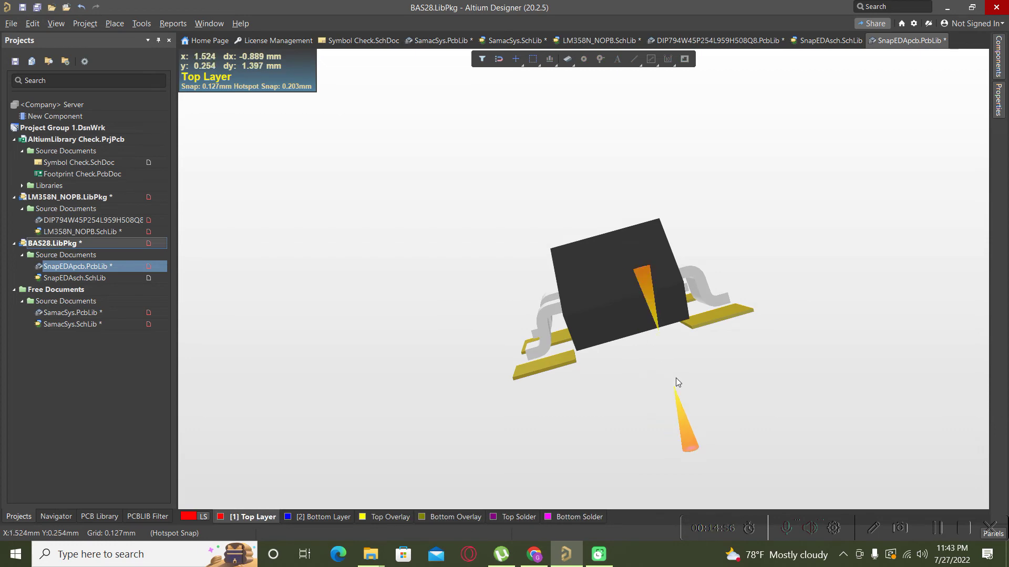
{"action": "key", "text": "2"}
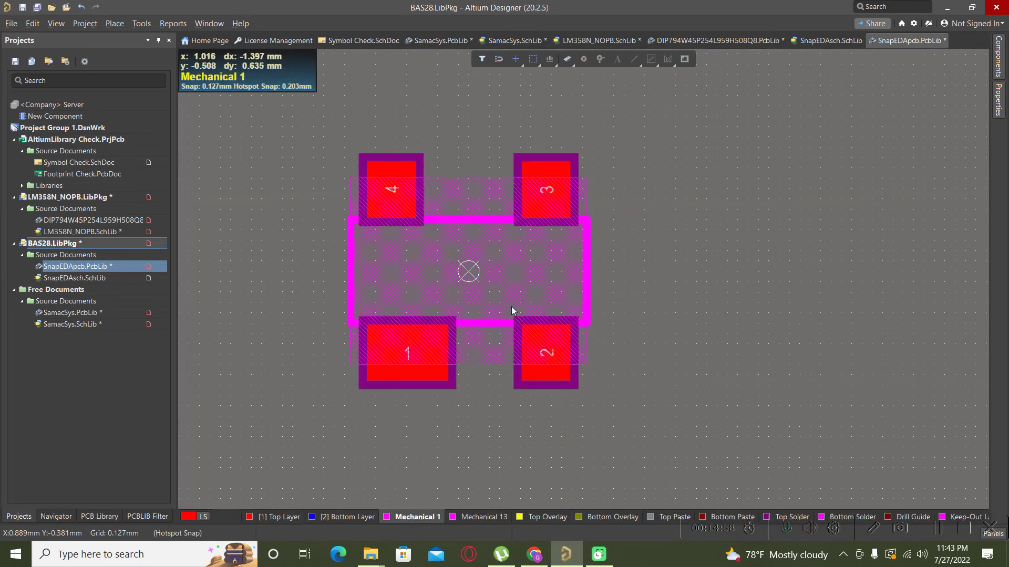
Set the BAS28 3D body's standoff height to 0.3 mm and inspect the leads against the pads in 3D
{"action": "double_click", "coordinate": [534, 286]}
{"action": "left_click", "coordinate": [882, 360]}
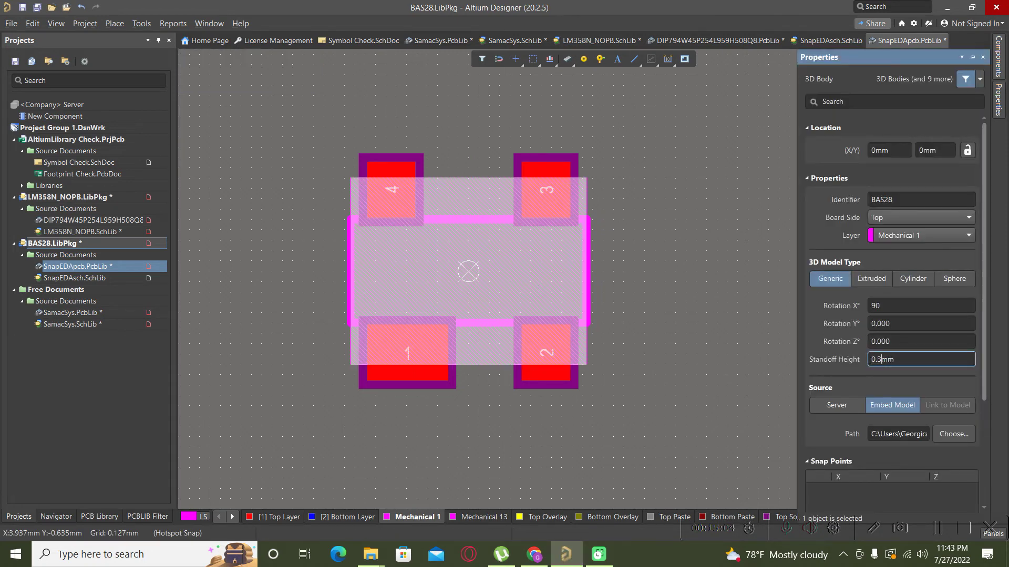
{"action": "key", "text": "Return"}
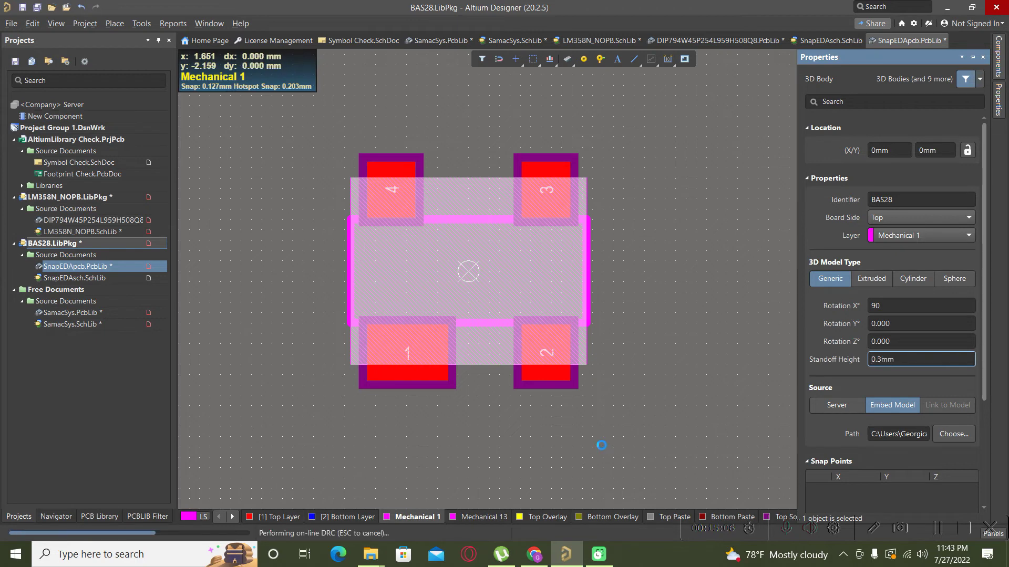
{"action": "key", "text": "3"}
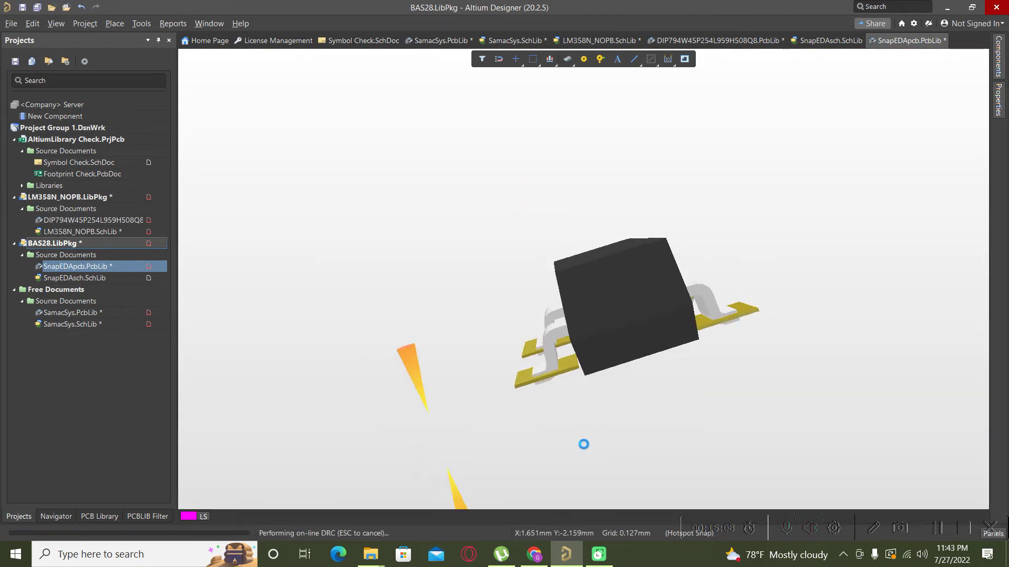
{"action": "right_click", "coordinate": [591, 352]}
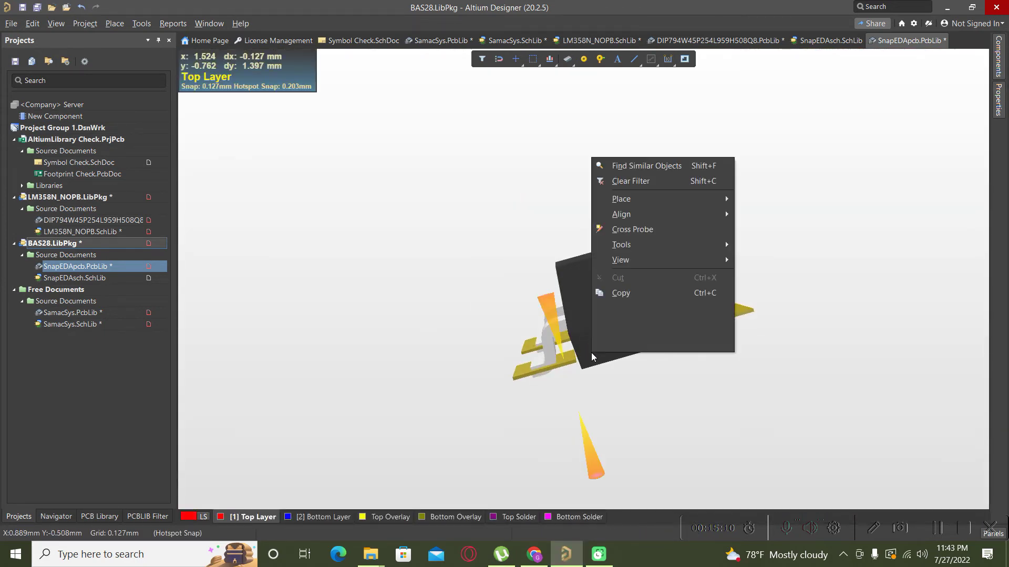
{"action": "left_click", "coordinate": [542, 373]}
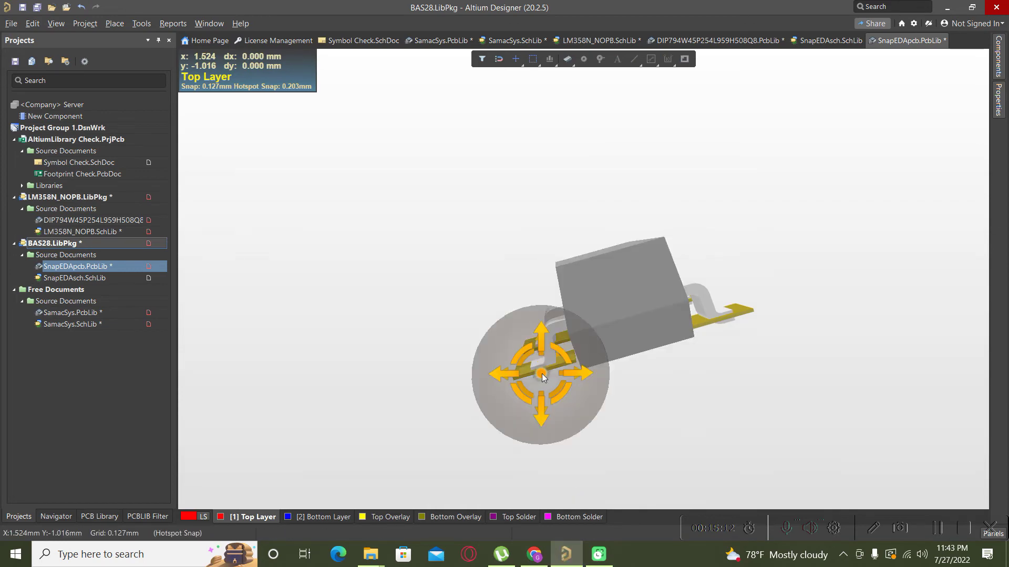
{"action": "key", "text": "ctrl+f"}
Return to the 2D footprint, set the 3D body's standoff height to 0.4 mm and inspect the lead contact in 3D
{"action": "key", "text": "2"}
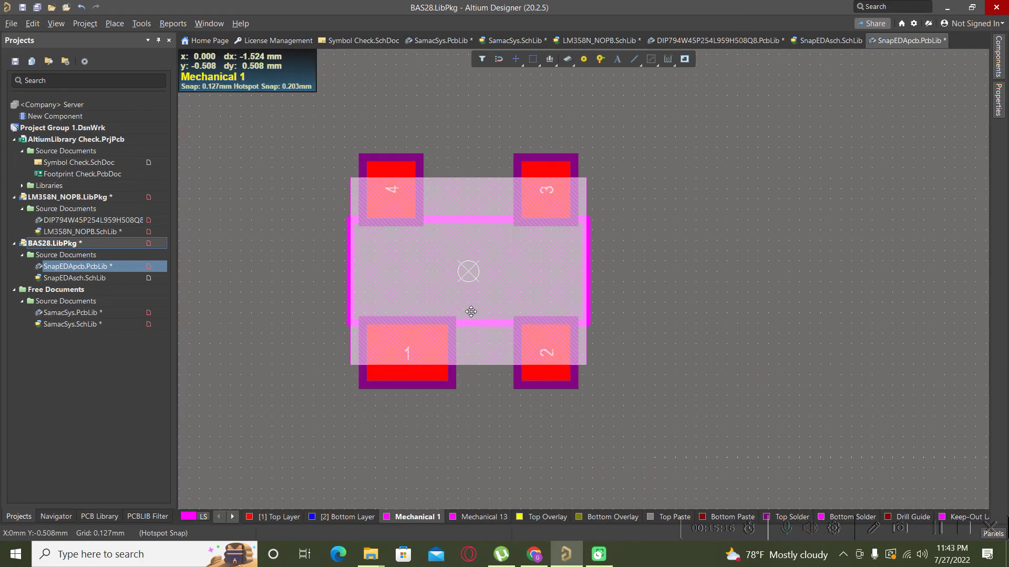
{"action": "left_click", "coordinate": [471, 312]}
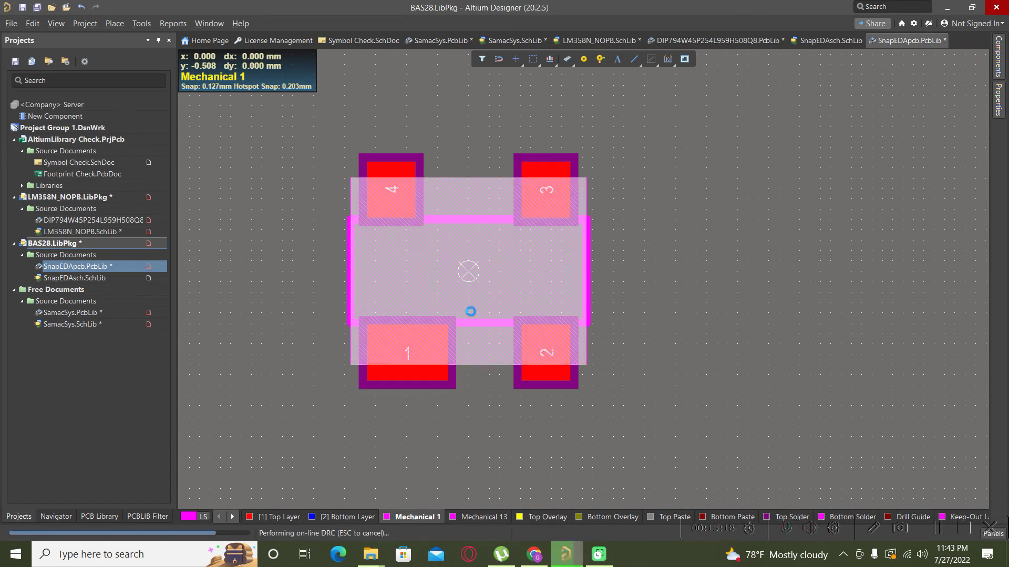
{"action": "left_click", "coordinate": [879, 361]}
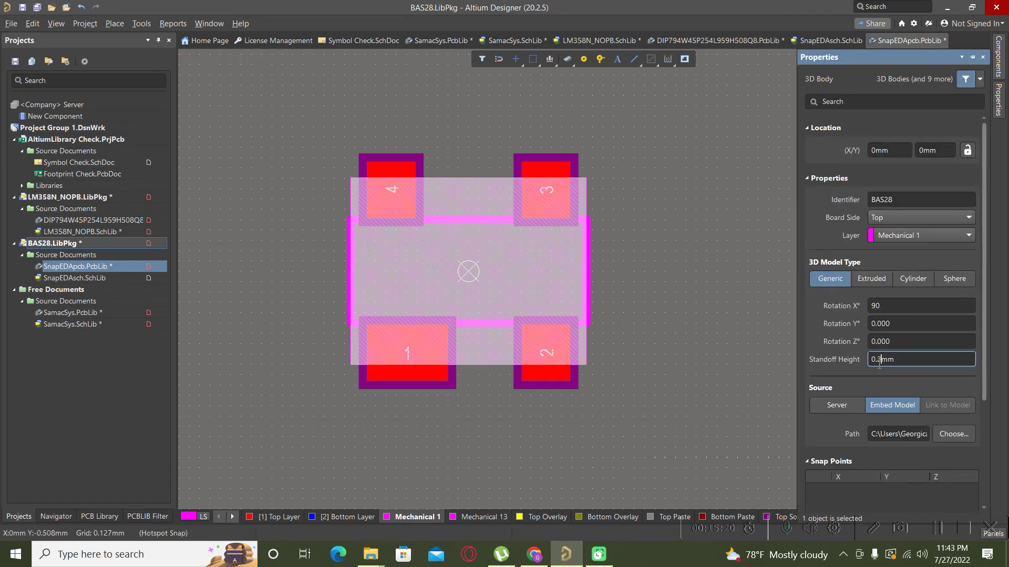
{"action": "key", "text": "BackSpace"}
{"action": "type", "text": "4"}
{"action": "left_click", "coordinate": [675, 398]}
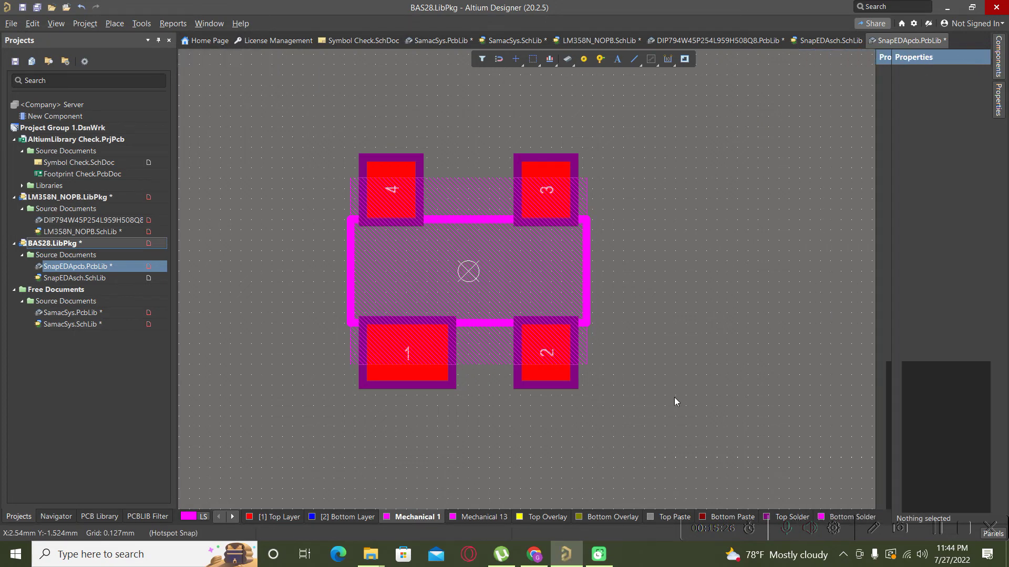
{"action": "key", "text": "3"}
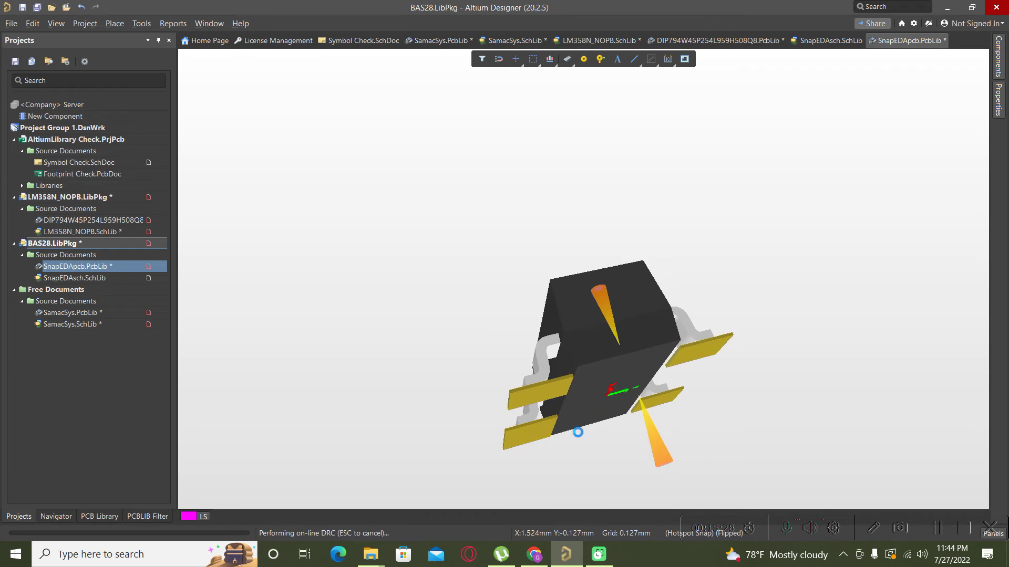
{"action": "right_click", "coordinate": [573, 381]}
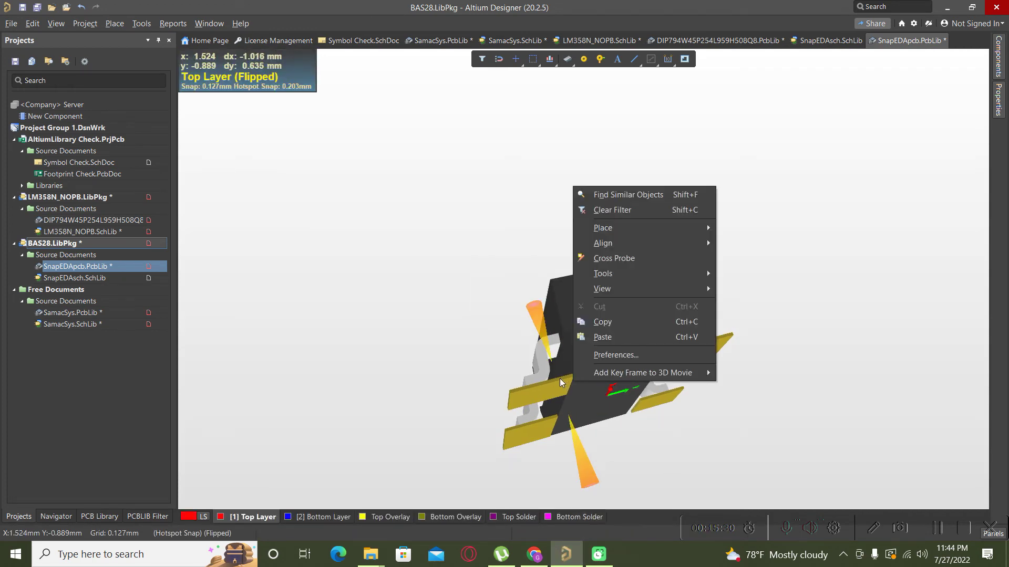
{"action": "left_click", "coordinate": [478, 348]}
{"action": "right_click_drag", "start_coordinate": [478, 348], "coordinate": [736, 327]}
Set the 3D body's standoff height to 0.35 mm and examine in 3D how closely the leads meet the pads
{"action": "key", "text": "2"}
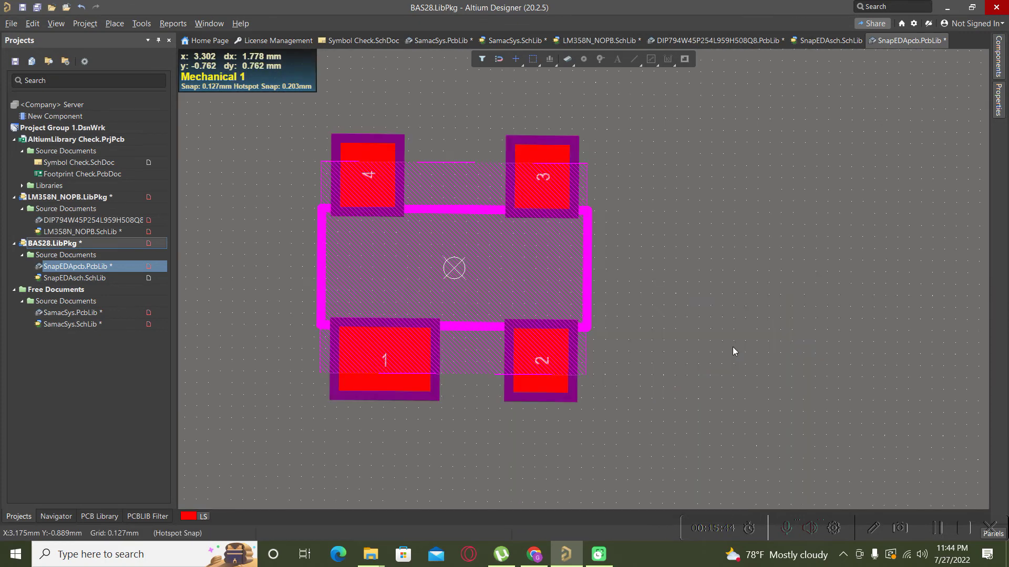
{"action": "left_click", "coordinate": [514, 282]}
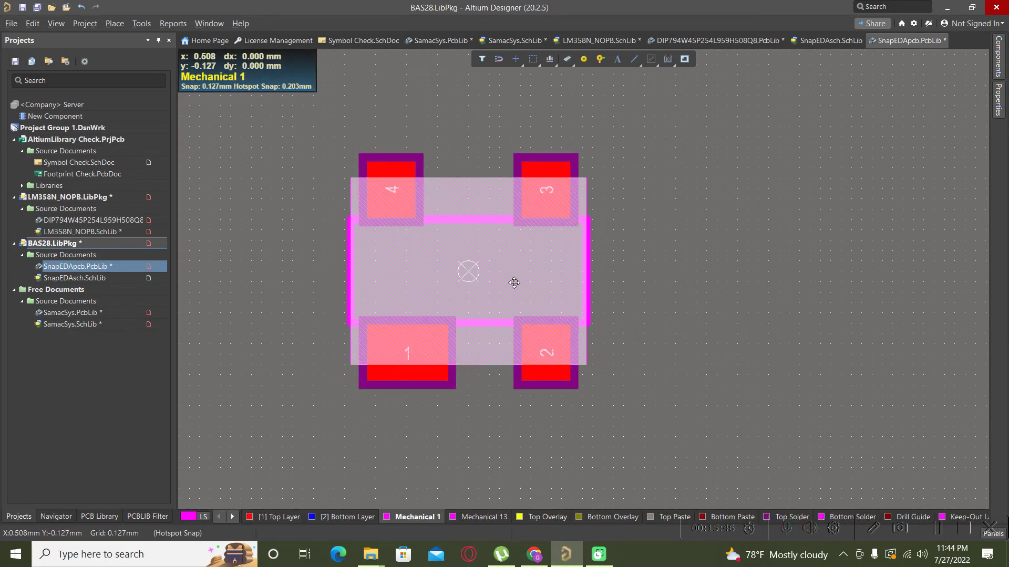
{"action": "double_click", "coordinate": [513, 282]}
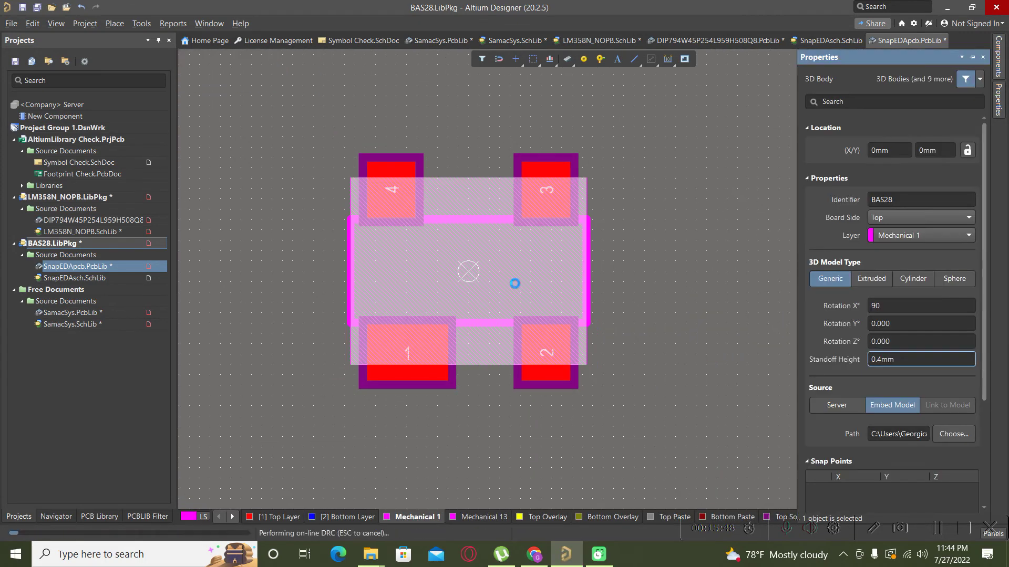
{"action": "left_click", "coordinate": [885, 361]}
{"action": "key", "text": "BackSpace"}
{"action": "type", "text": "3"}
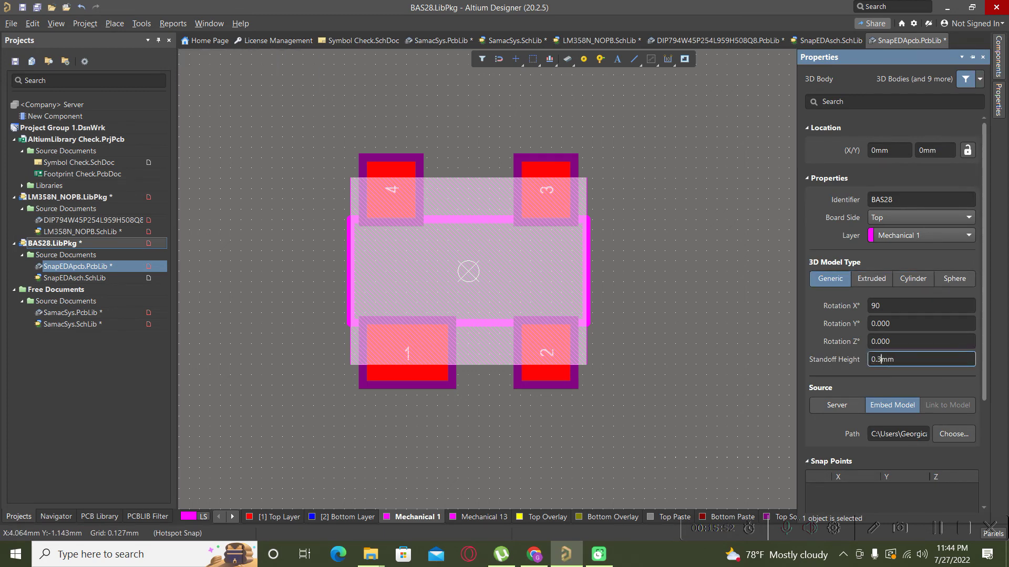
{"action": "type", "text": "5"}
{"action": "left_click", "coordinate": [678, 416]}
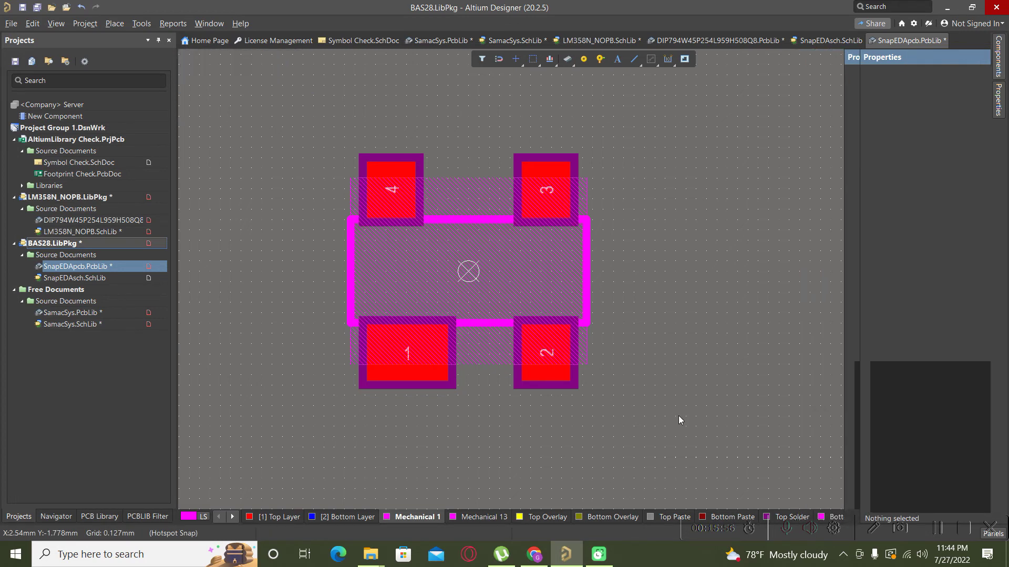
{"action": "key", "text": "3"}
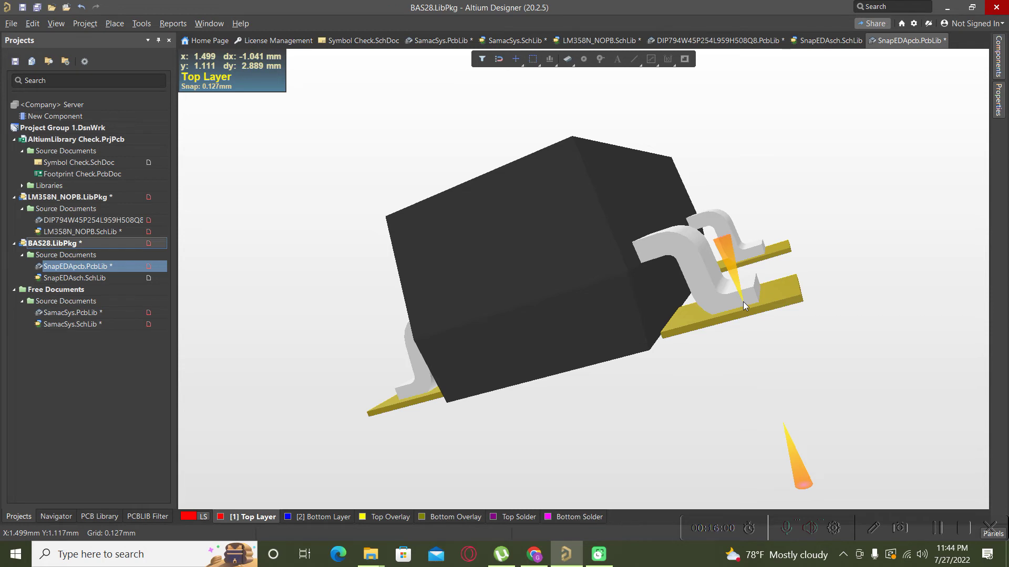
{"action": "right_click_drag", "start_coordinate": [742, 302], "coordinate": [618, 430], "text": "shift"}
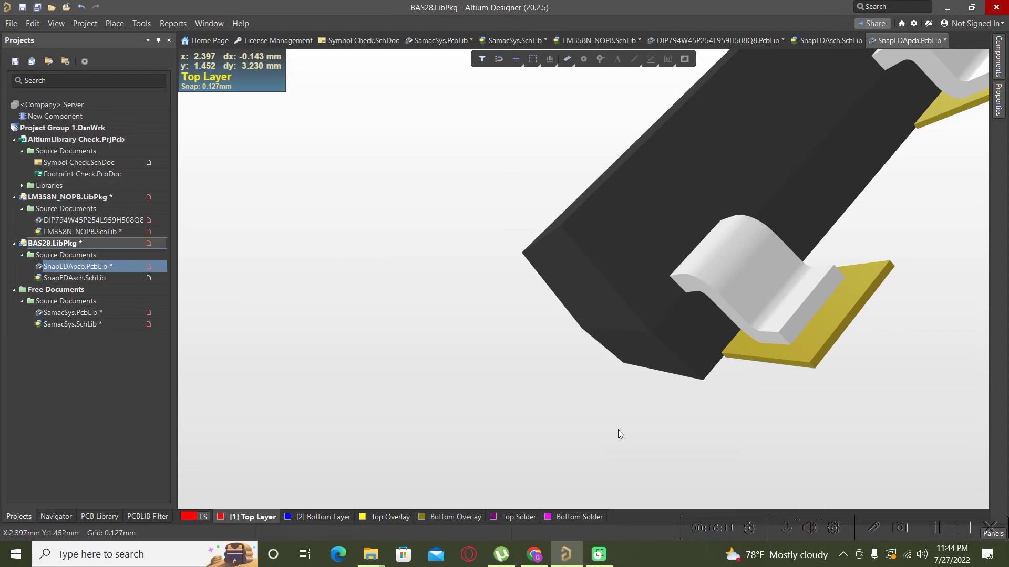
Place the BAS28.STEP model from Downloads as a 3D body above pads 4 and 3, at about X 0, Y 2.03 mm
{"action": "key", "text": "2"}
{"action": "left_click", "coordinate": [114, 24]}
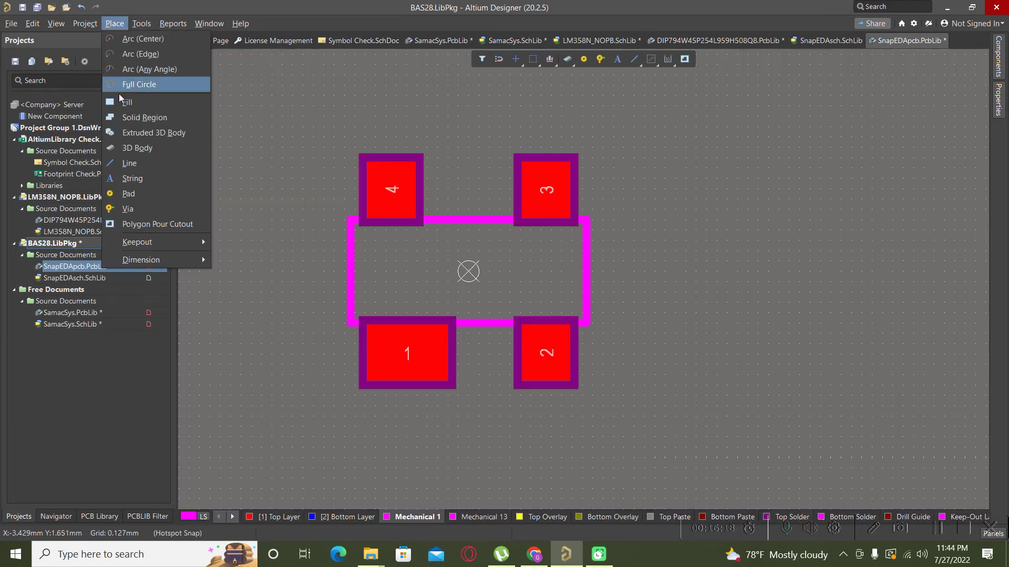
{"action": "left_click", "coordinate": [133, 148]}
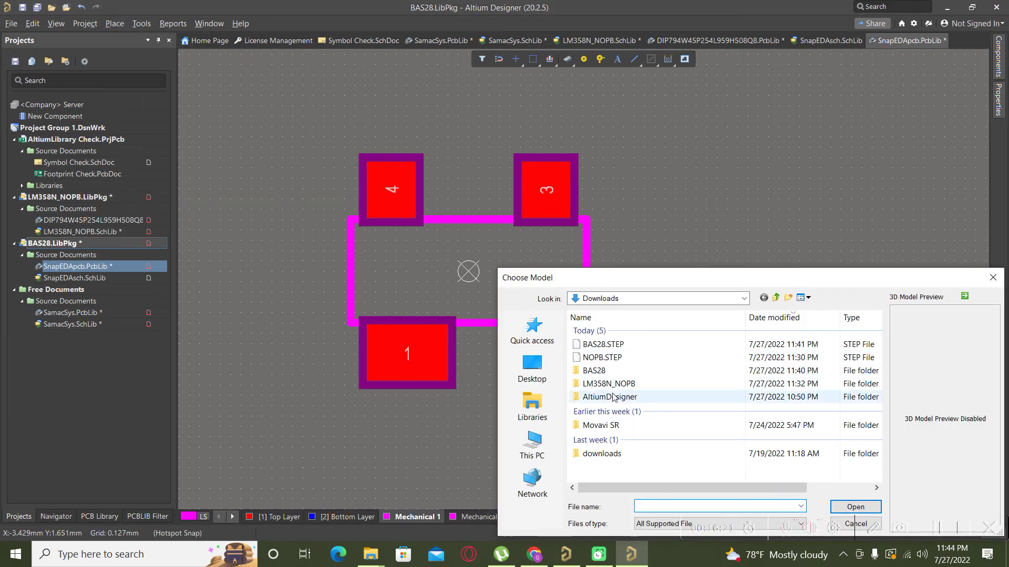
{"action": "left_click", "coordinate": [602, 348]}
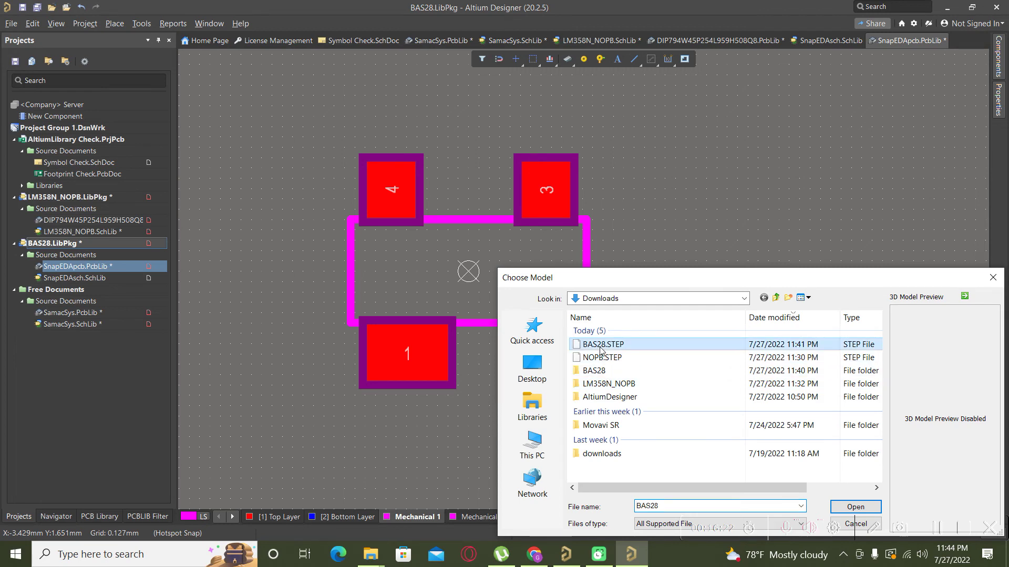
{"action": "left_click", "coordinate": [855, 507]}
{"action": "scroll", "coordinate": [453, 203], "scroll_direction": "up", "scroll_amount": 2}
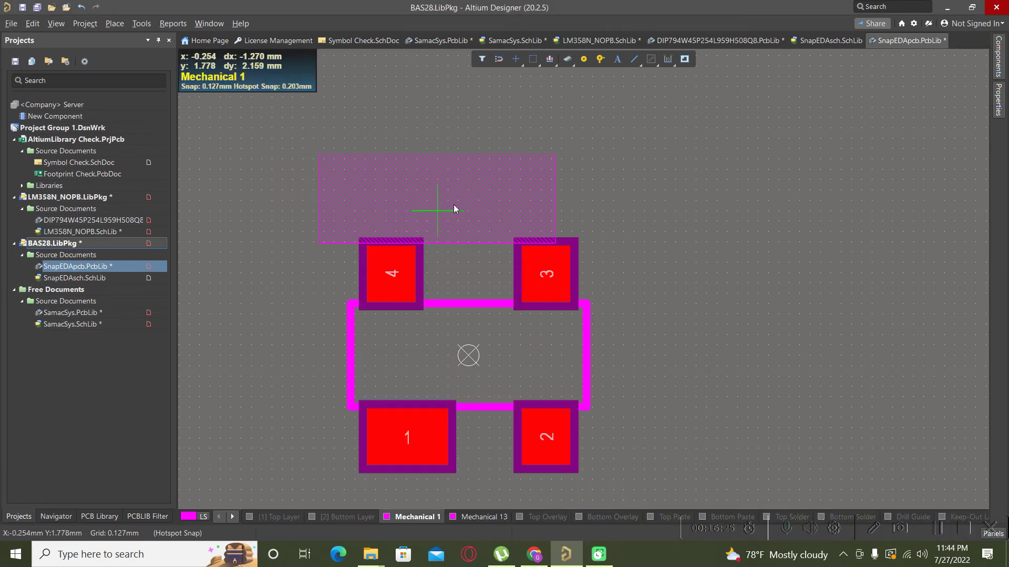
{"action": "left_click", "coordinate": [468, 188]}
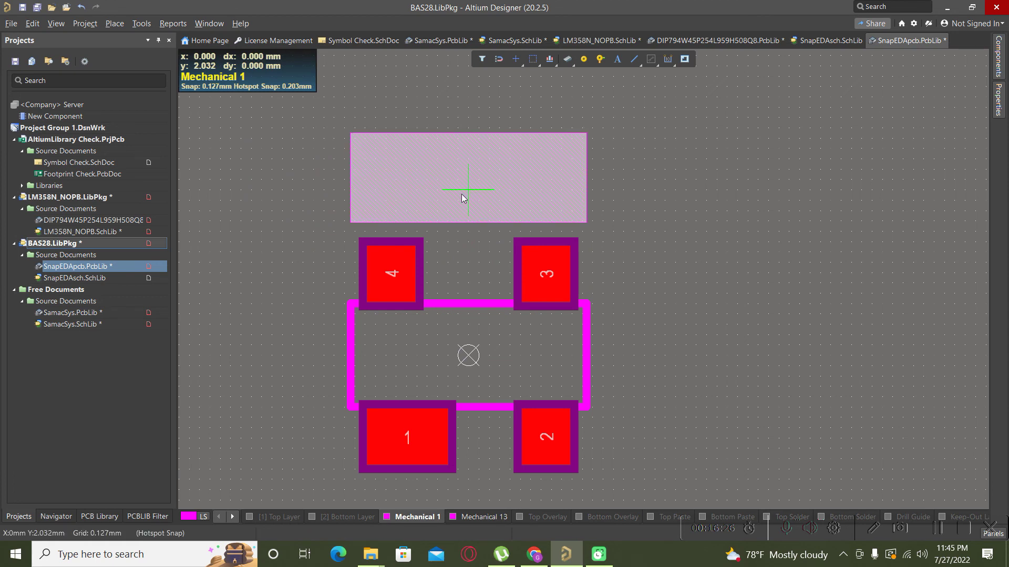
{"action": "key", "text": "Escape"}
{"action": "key", "text": "Escape"}
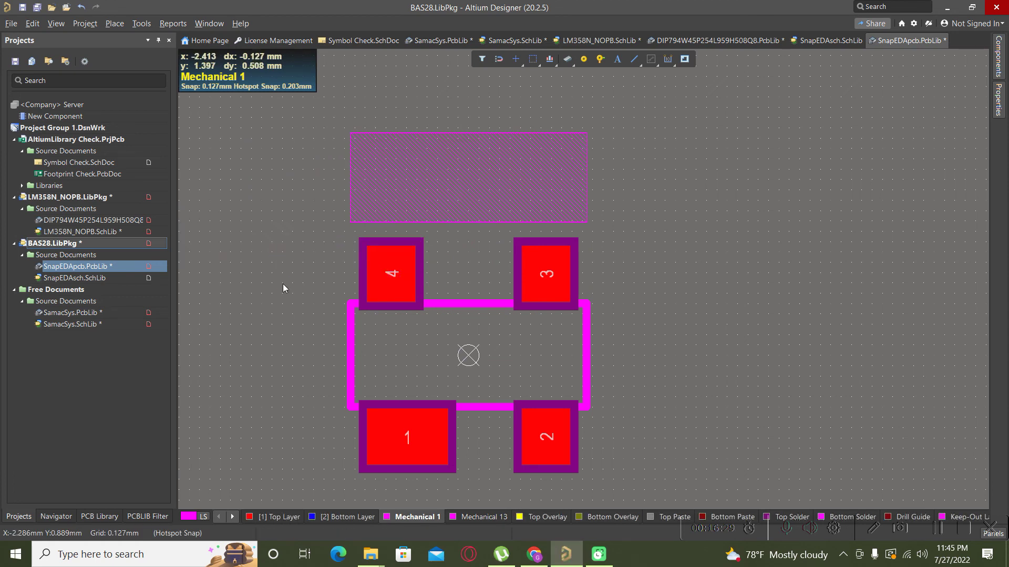
View the footprint in 3D at an angle and align the upright body's lead-side face with the board
{"action": "key", "text": "3"}
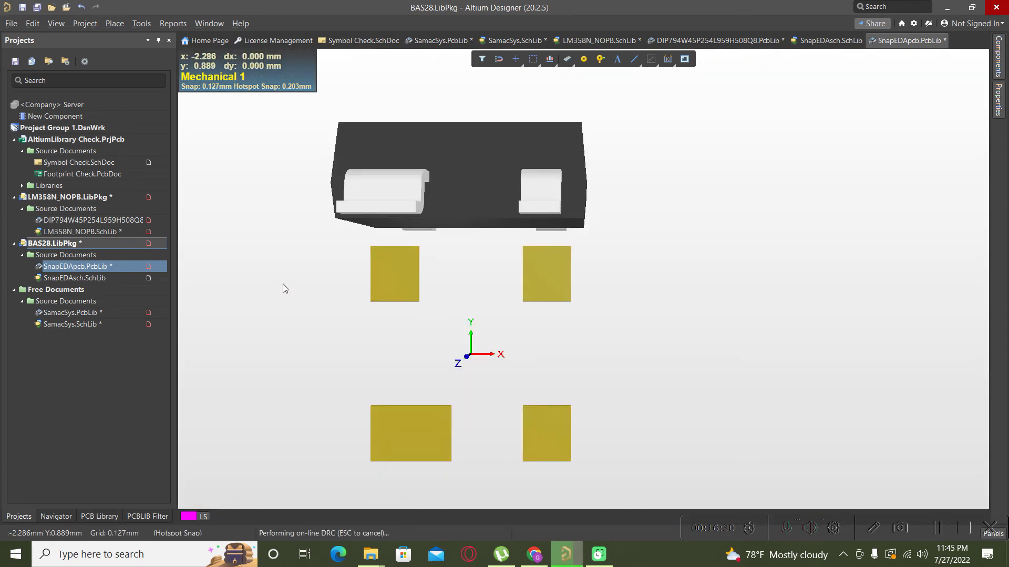
{"action": "right_click_drag", "start_coordinate": [283, 288], "coordinate": [831, 306], "text": "shift"}
{"action": "key", "text": "shift"}
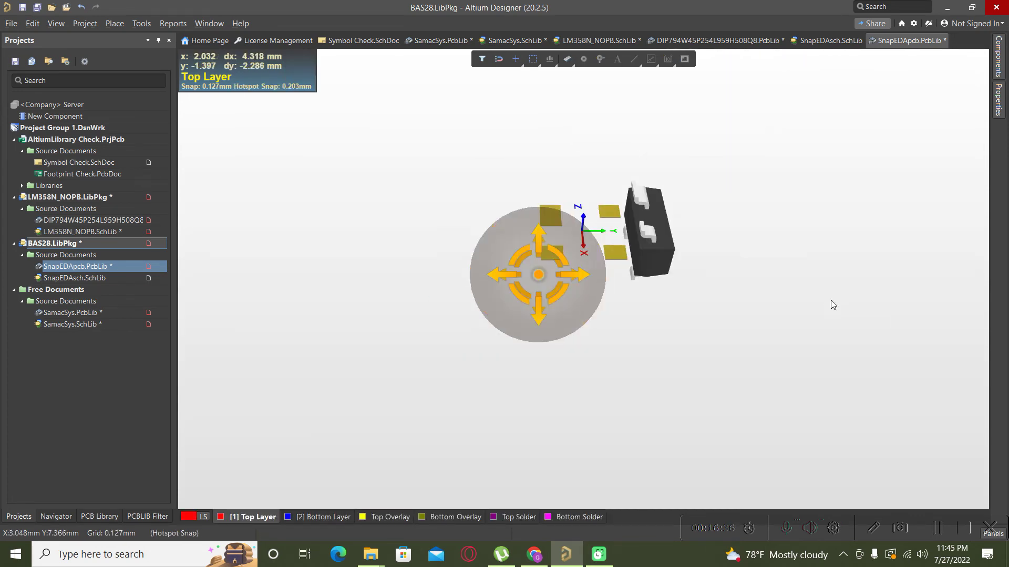
{"action": "left_click", "coordinate": [130, 24]}
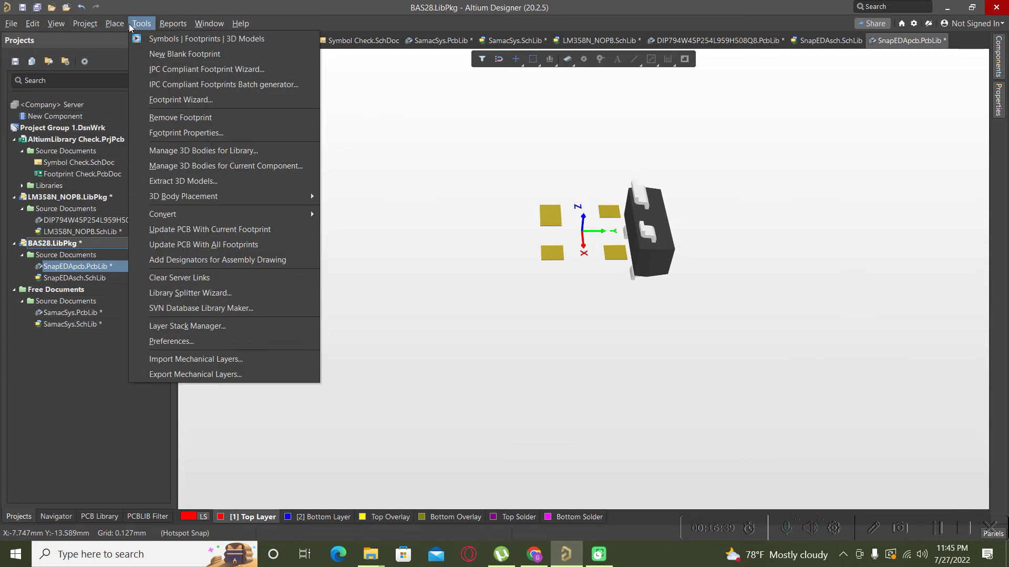
{"action": "mouse_move", "coordinate": [293, 196]}
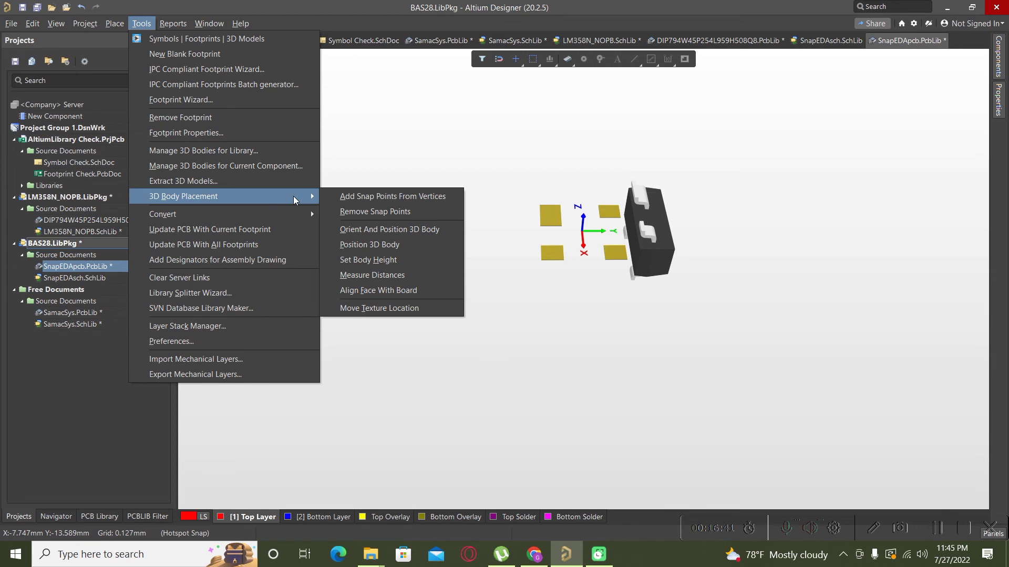
{"action": "left_click", "coordinate": [368, 197]}
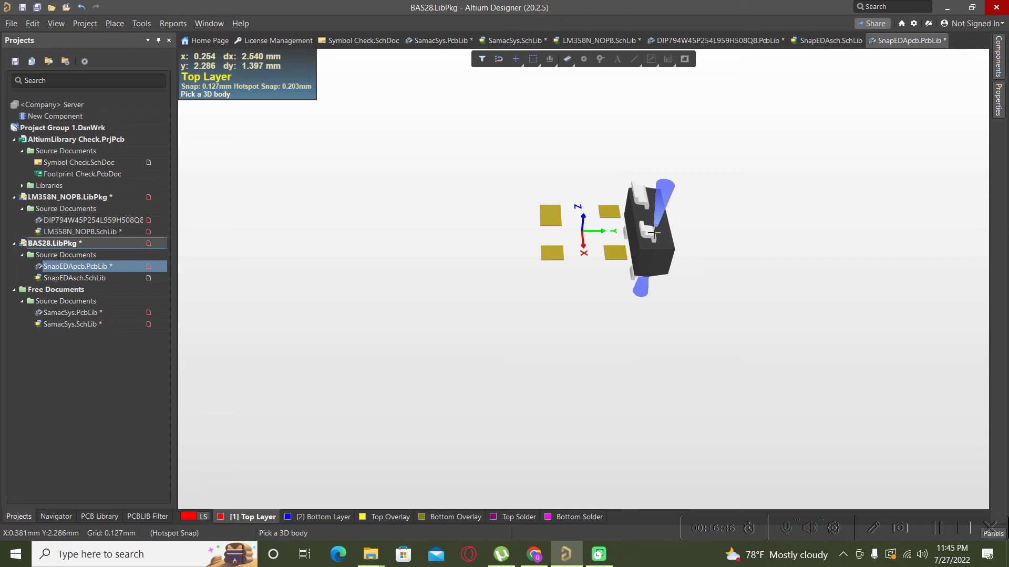
{"action": "left_click", "coordinate": [653, 231]}
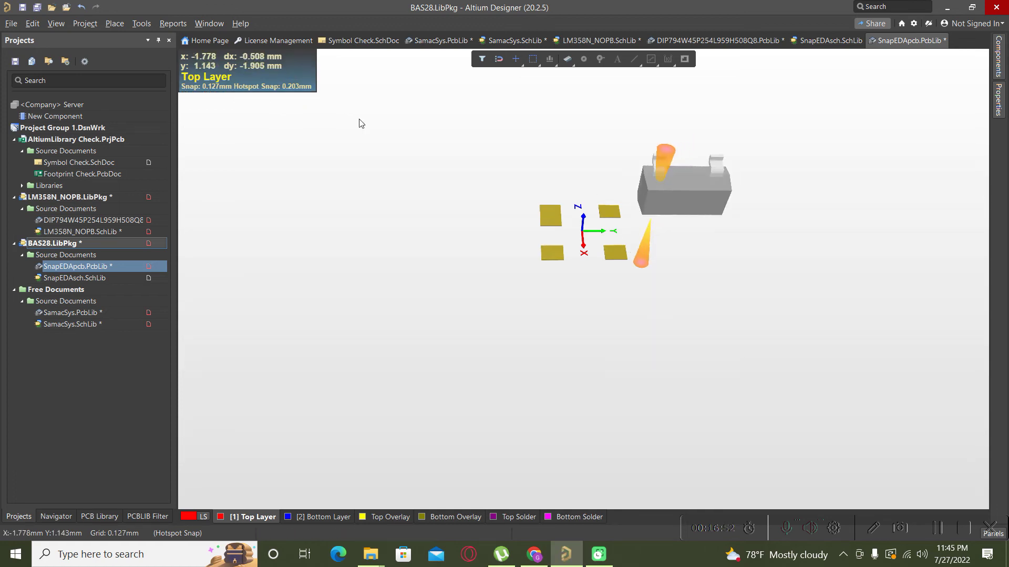
Reorient the rotated 3D body by aligning its long side face below the raised leads with the board
{"action": "left_click", "coordinate": [141, 23]}
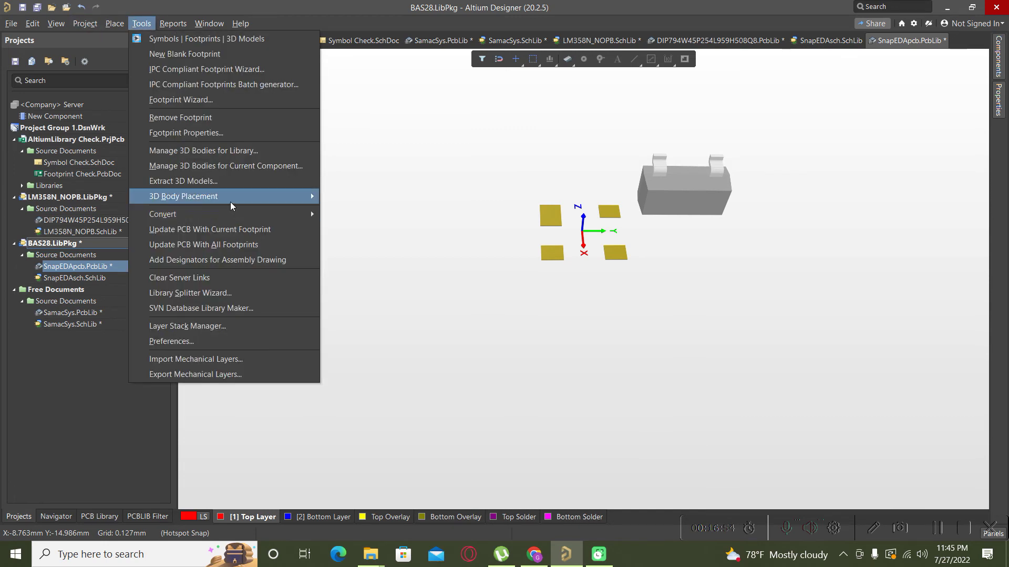
{"action": "mouse_move", "coordinate": [230, 202]}
{"action": "left_click", "coordinate": [380, 290]}
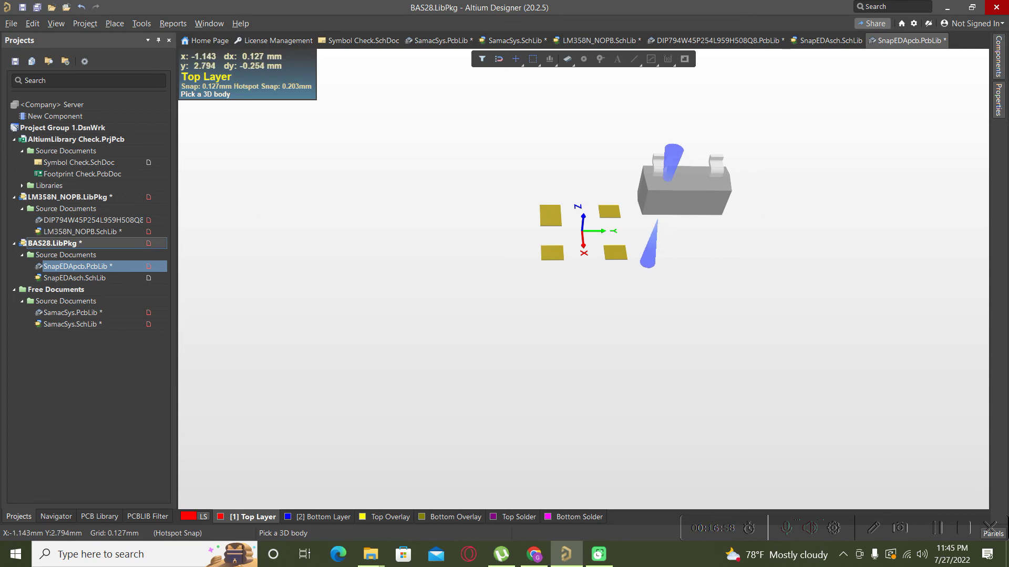
{"action": "left_click", "coordinate": [655, 211]}
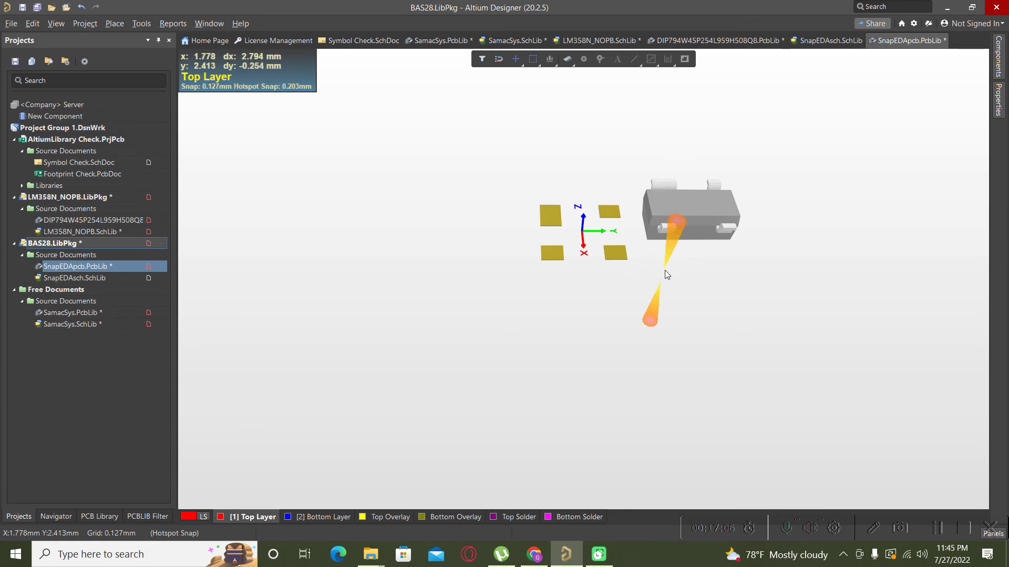
Align the 3D body's underside, the wide face between the two pairs of leads, with the board
{"action": "left_click", "coordinate": [141, 23]}
{"action": "mouse_move", "coordinate": [239, 196]}
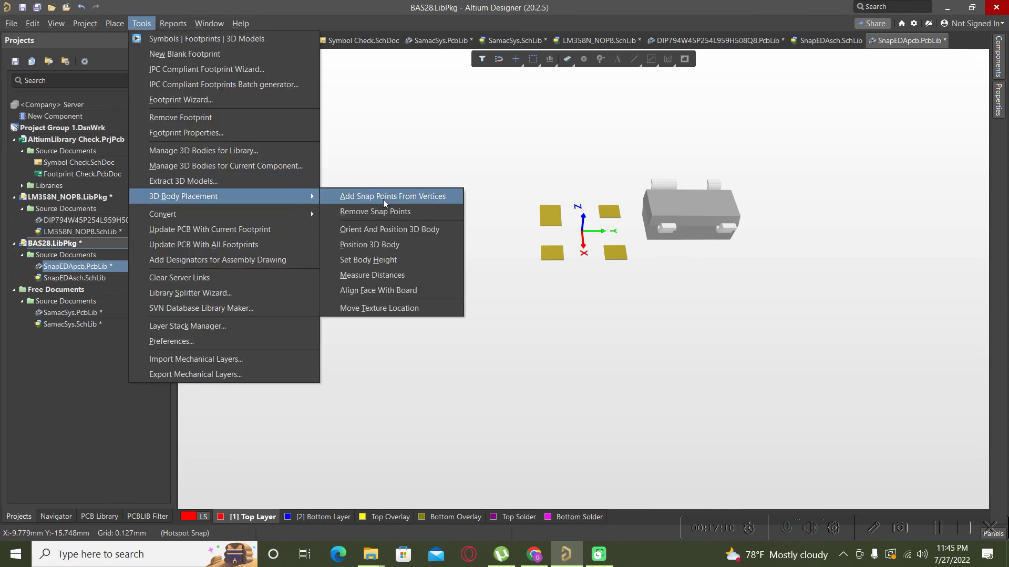
{"action": "left_click", "coordinate": [391, 292]}
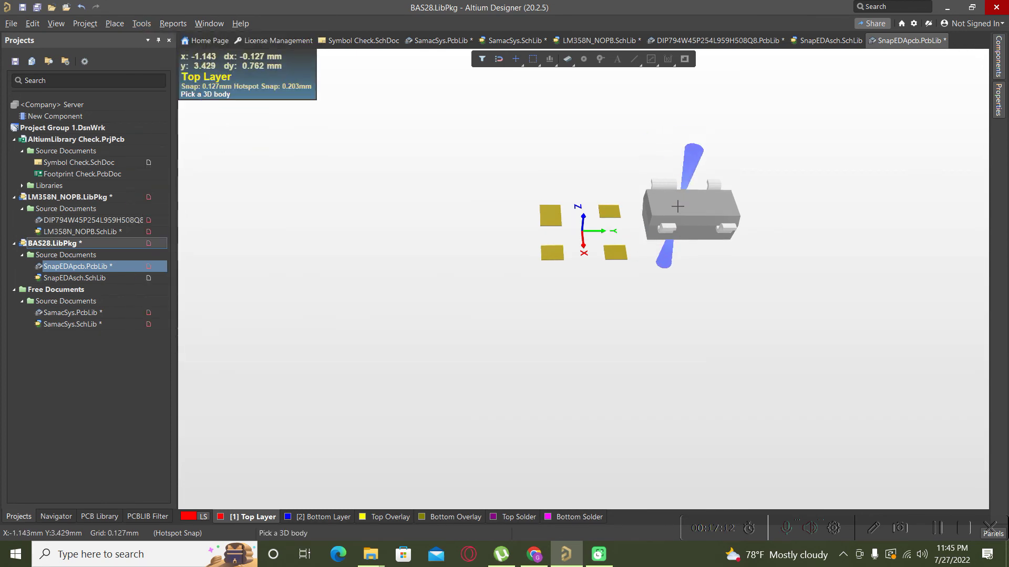
{"action": "left_click", "coordinate": [665, 212]}
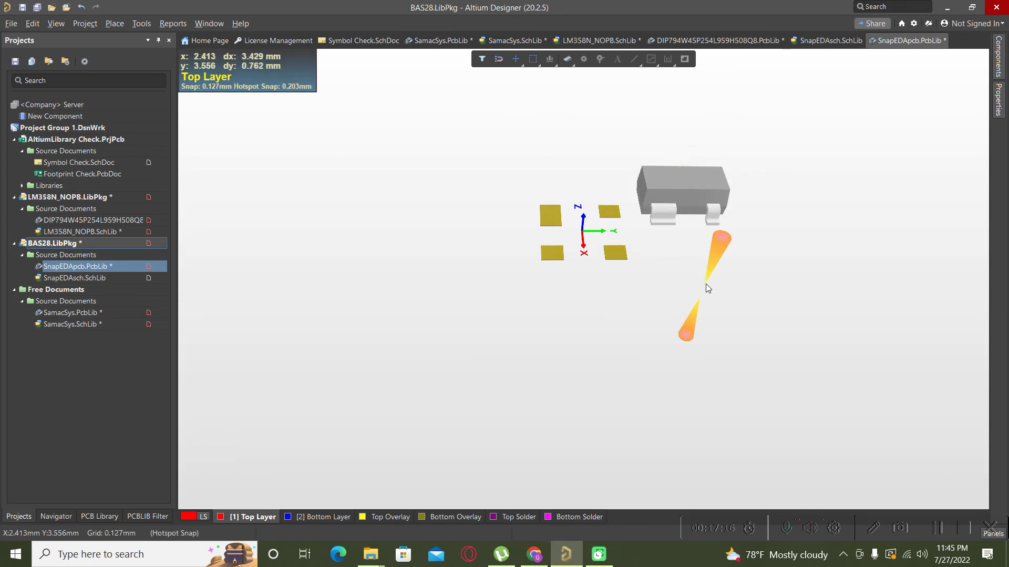
Move the 3D body in the 2D view so it is centred on the footprint origin at X 0, Y 0 mm
{"action": "key", "text": "2"}
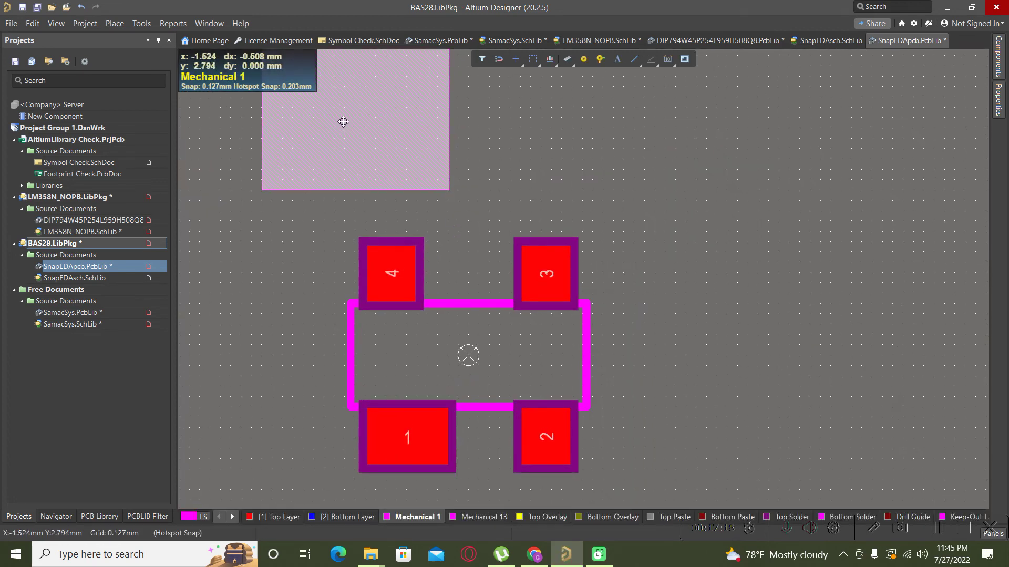
{"action": "left_click_drag", "start_coordinate": [342, 121], "coordinate": [471, 362]}
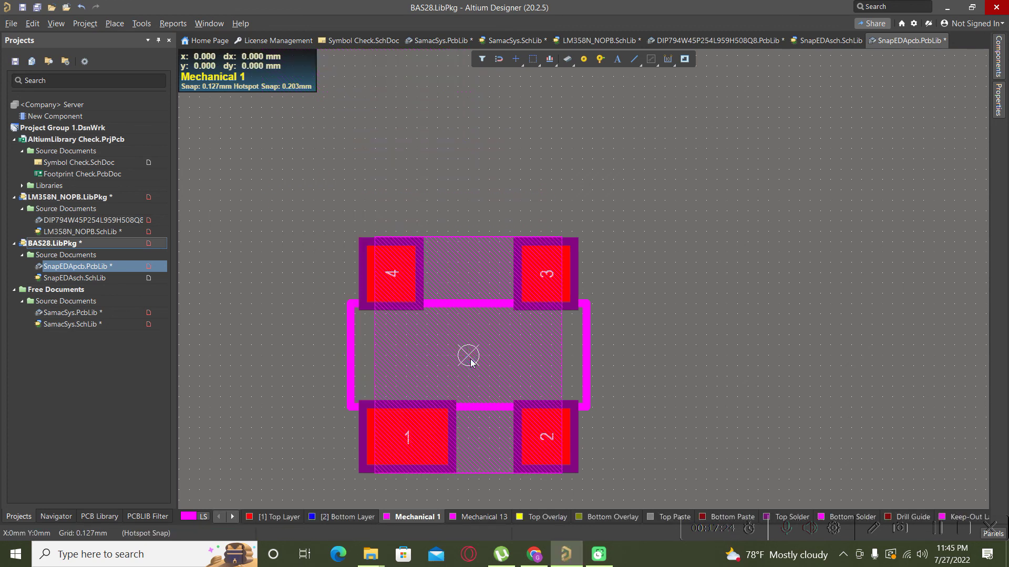
Examine from several 3D angles how the body's leads sit on the four pads, and return to the 2D footprint view
{"action": "key", "text": "3"}
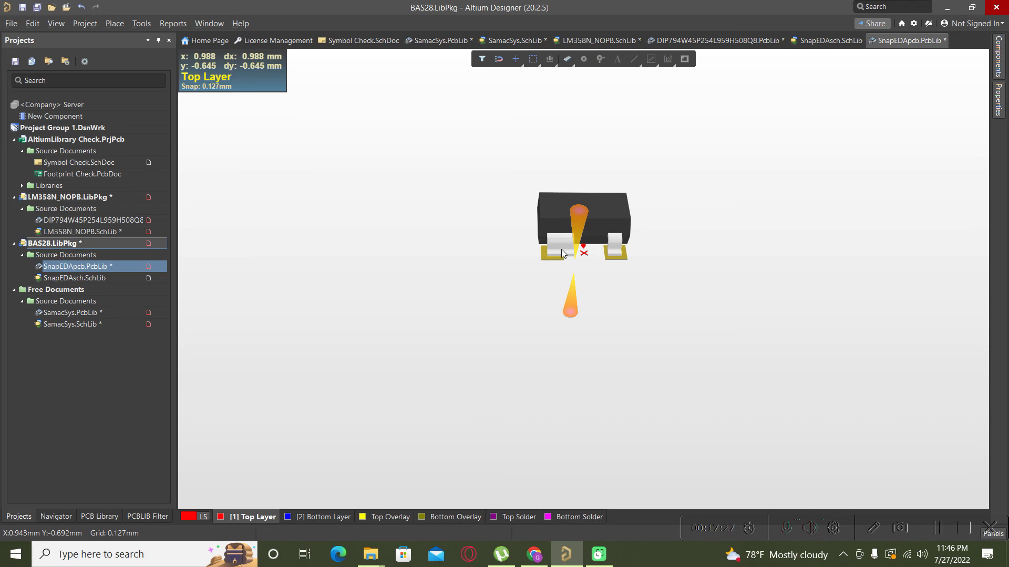
{"action": "right_click_drag", "start_coordinate": [561, 249], "coordinate": [644, 364], "text": "shift"}
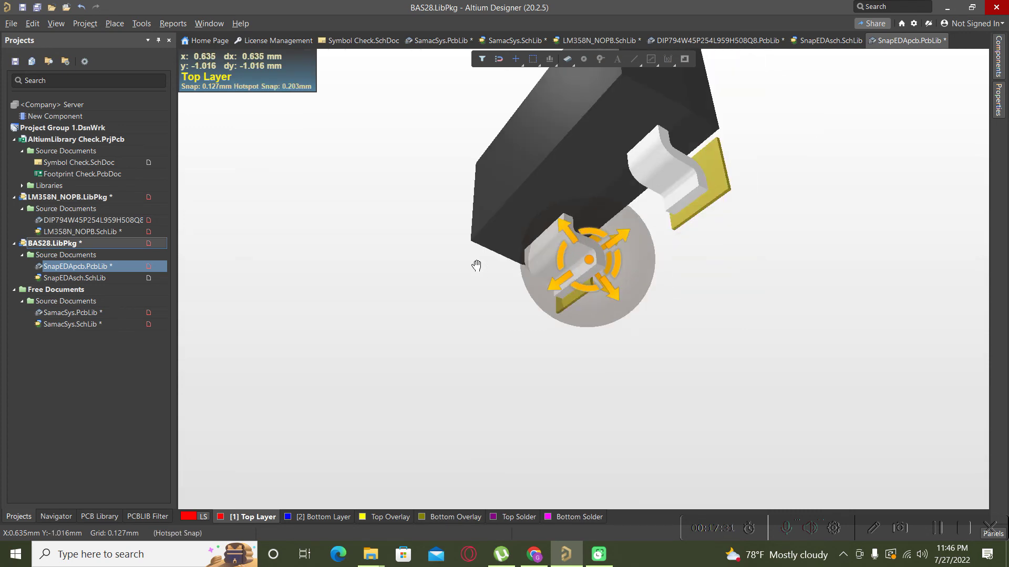
{"action": "key", "text": "2"}
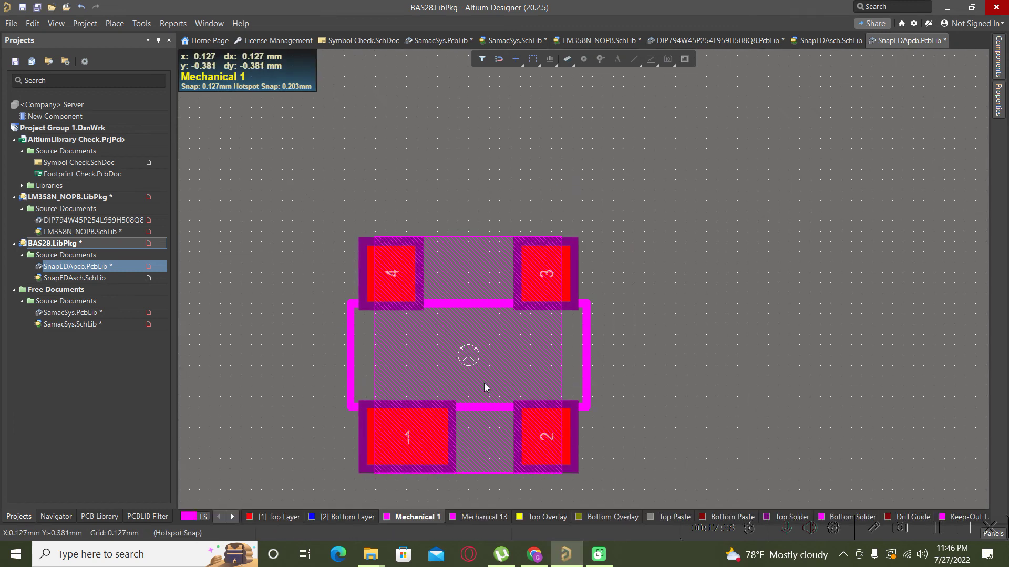
{"action": "left_click", "coordinate": [468, 356]}
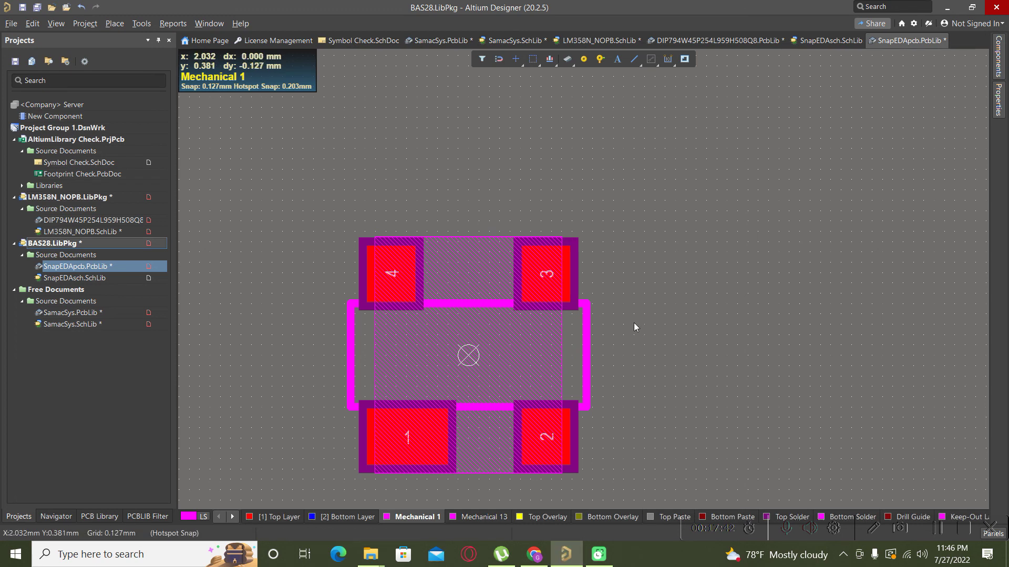
{"action": "key", "text": "3"}
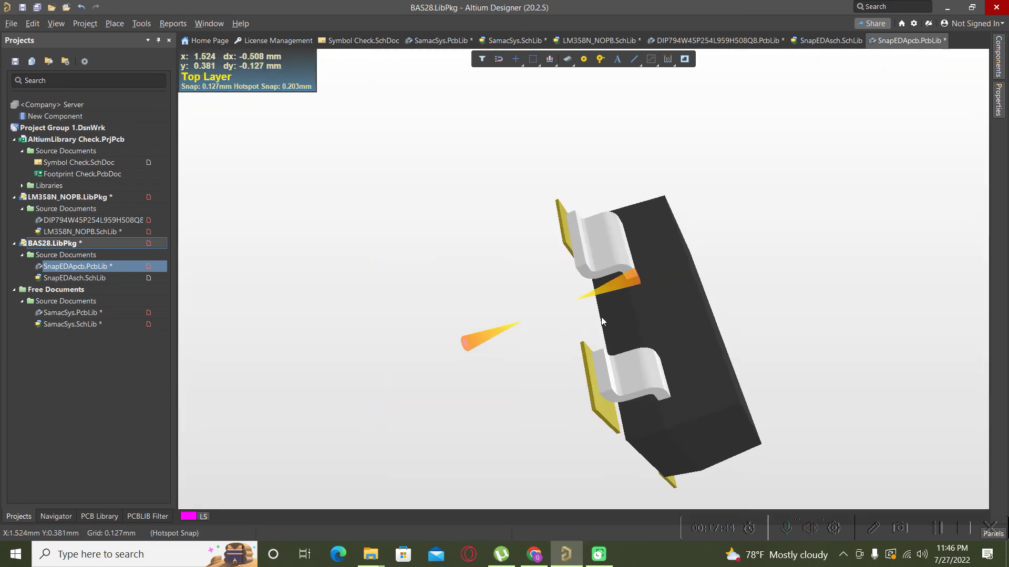
{"action": "right_click_drag", "start_coordinate": [601, 325], "coordinate": [495, 453], "text": "shift"}
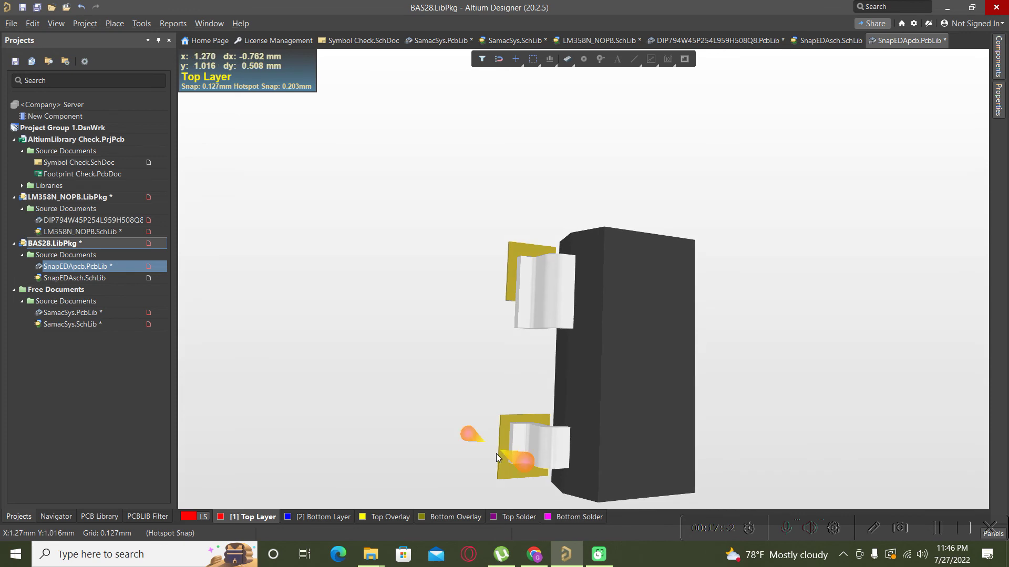
{"action": "key", "text": "2"}
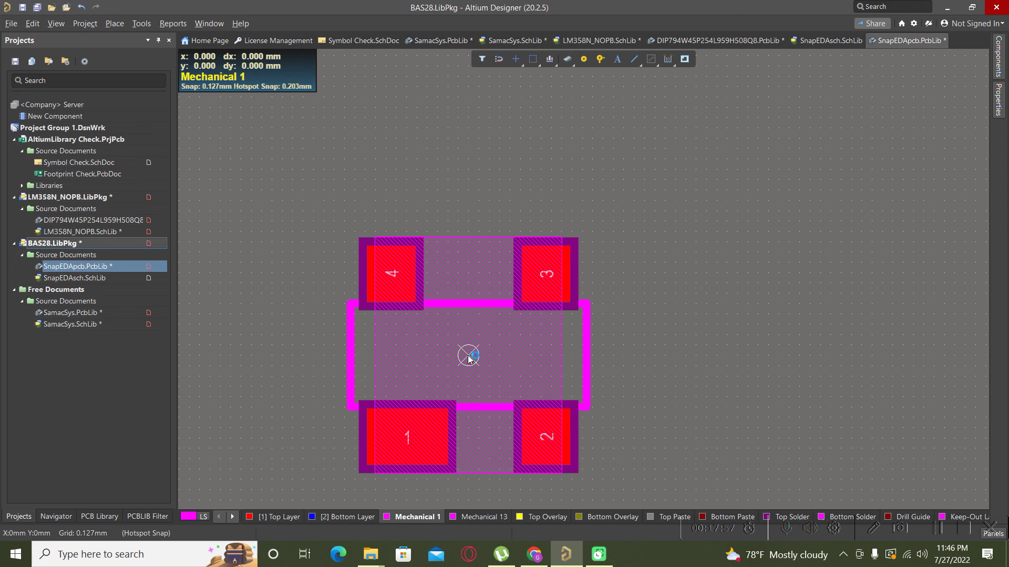
{"action": "key", "text": "3"}
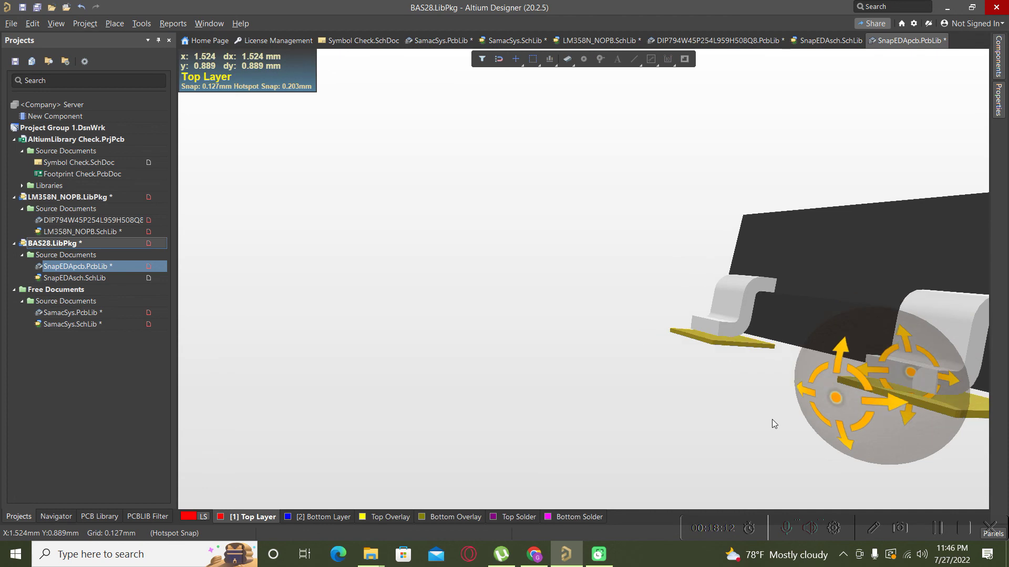
{"action": "right_click_drag", "start_coordinate": [772, 421], "coordinate": [857, 394], "text": "shift"}
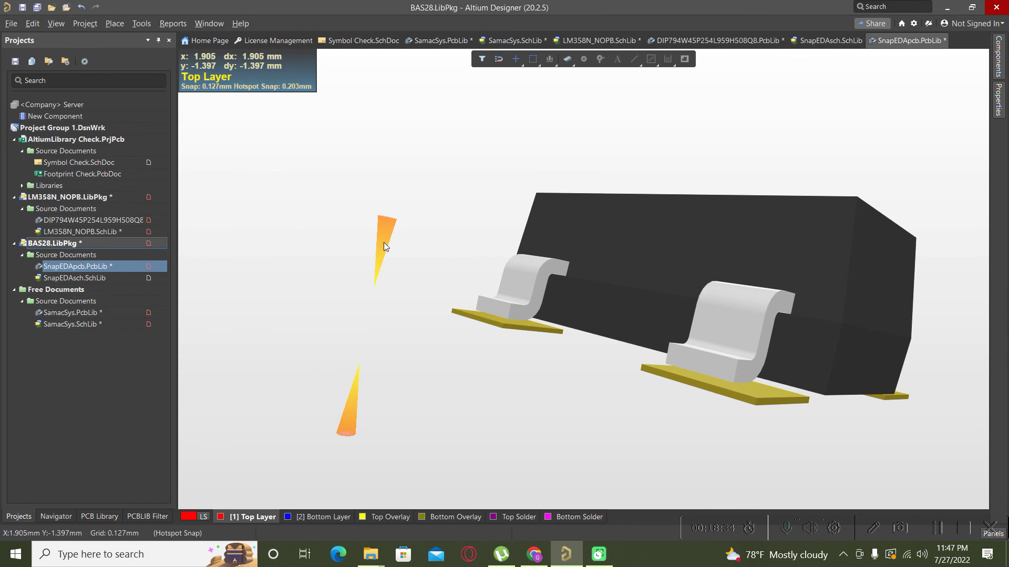
{"action": "key", "text": "2"}
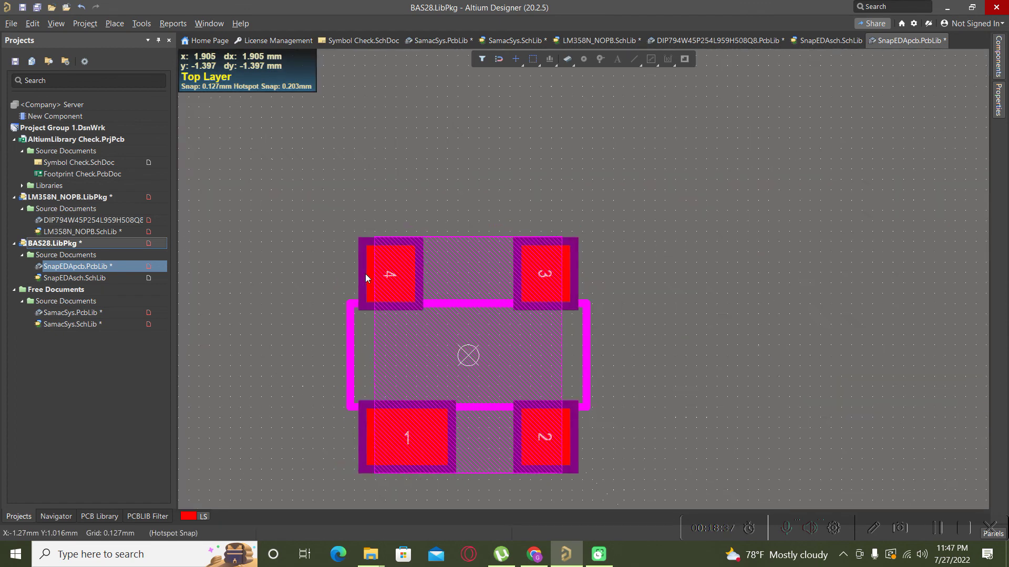
{"action": "scroll", "coordinate": [712, 327], "scroll_direction": "down", "scroll_amount": 2}
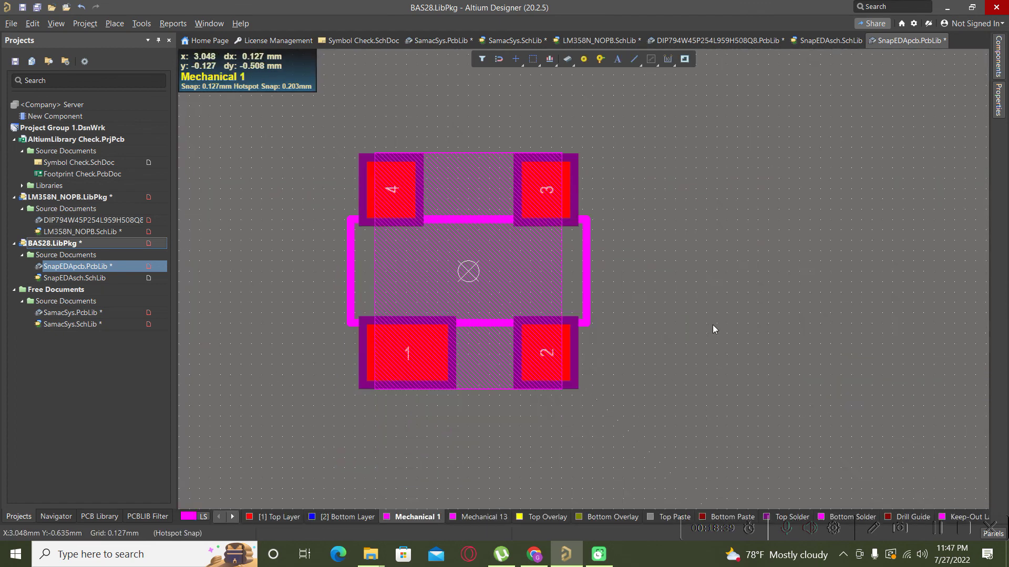